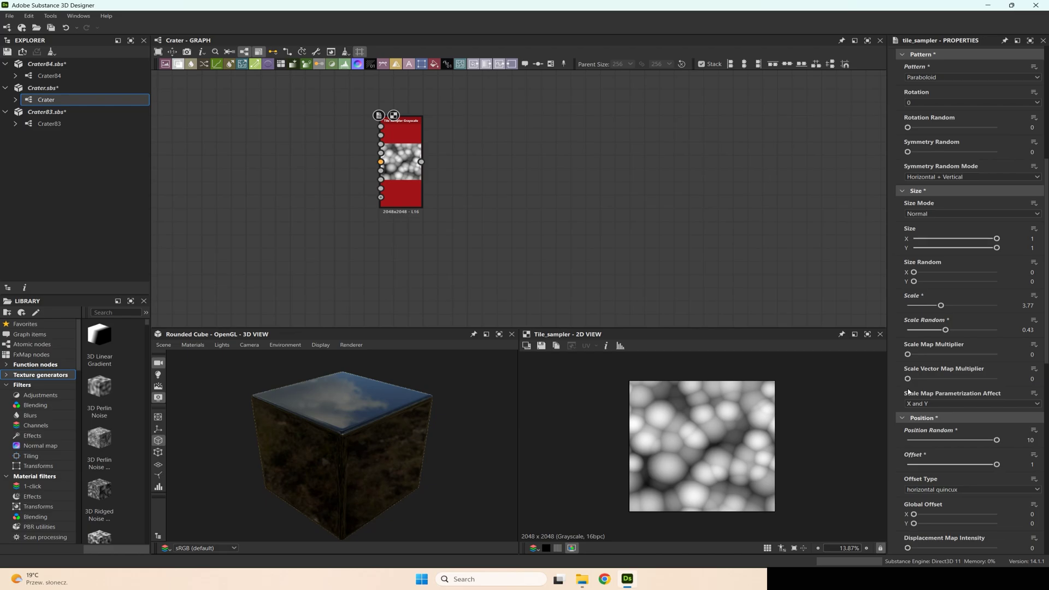
Step: Add an Edge Detect node fed by the Tile Sampler Grayscale and set its Edge Roundness to 0
scroll(425, 204, up, 3)
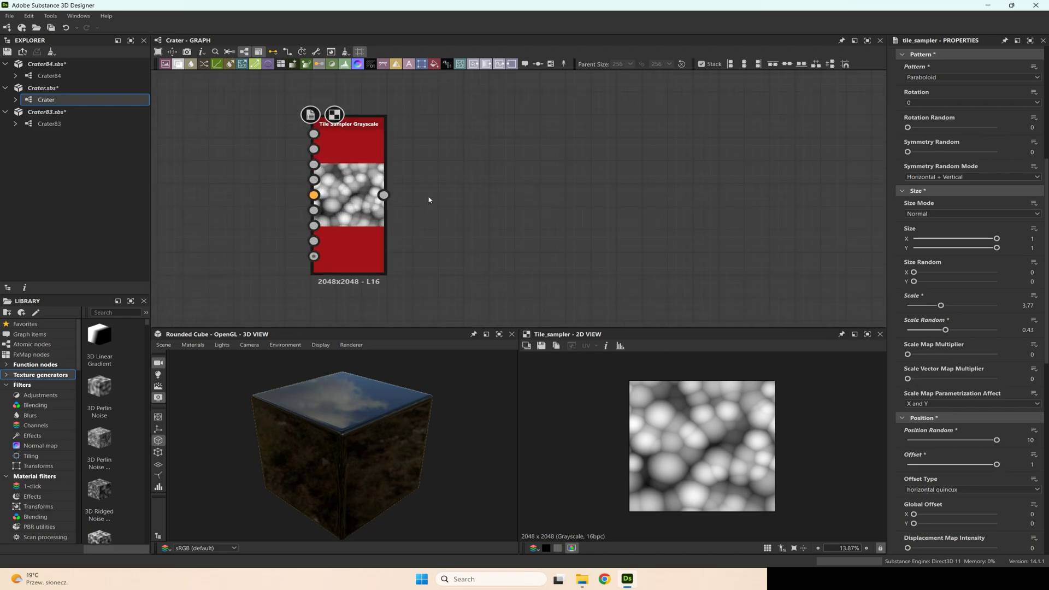
key(space)
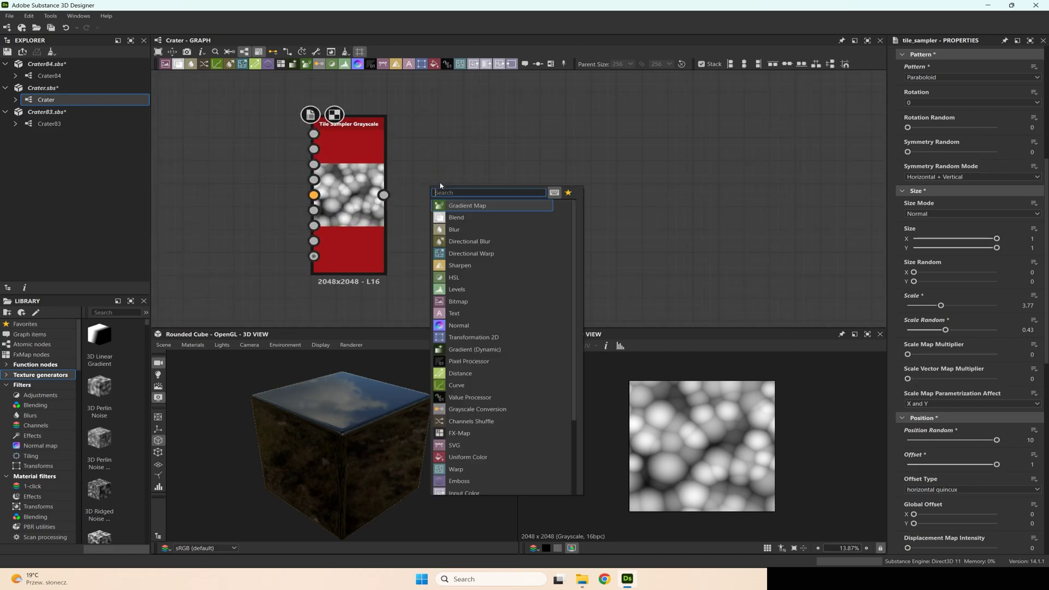
text(e)
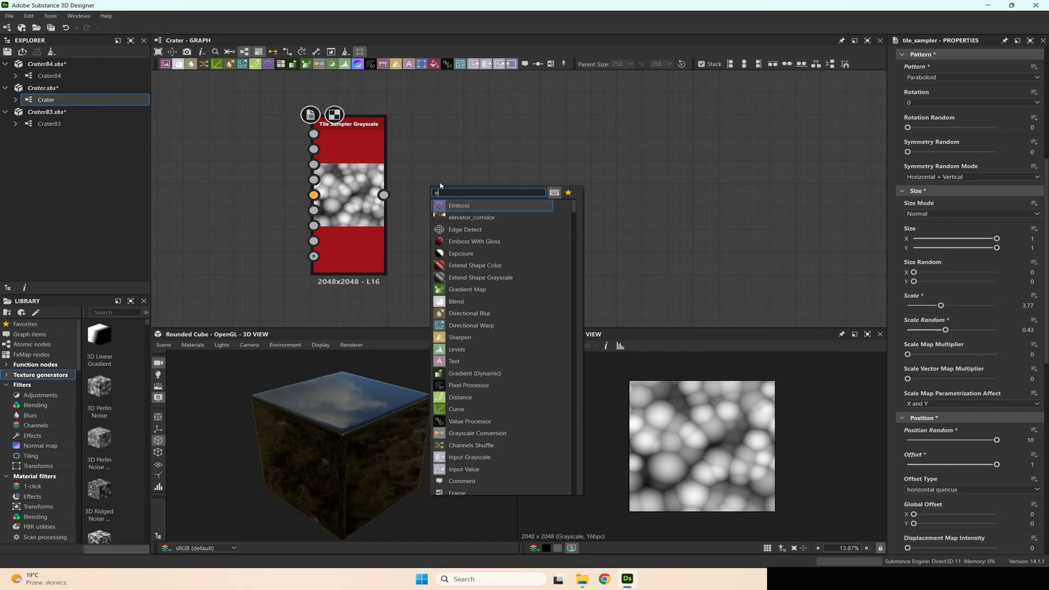
text(d)
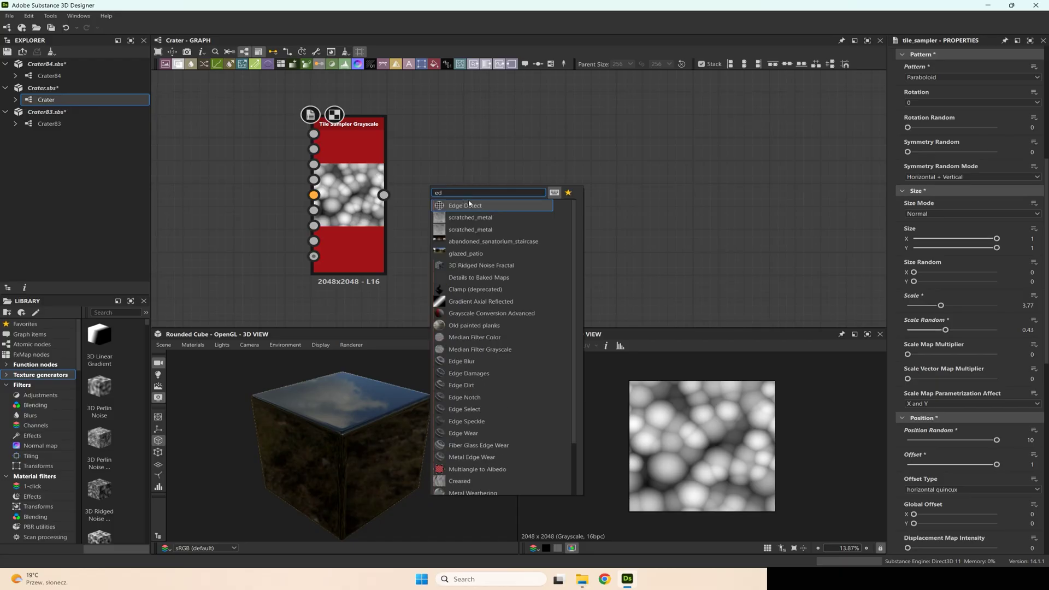
click(469, 205)
drag(409, 199, 473, 198)
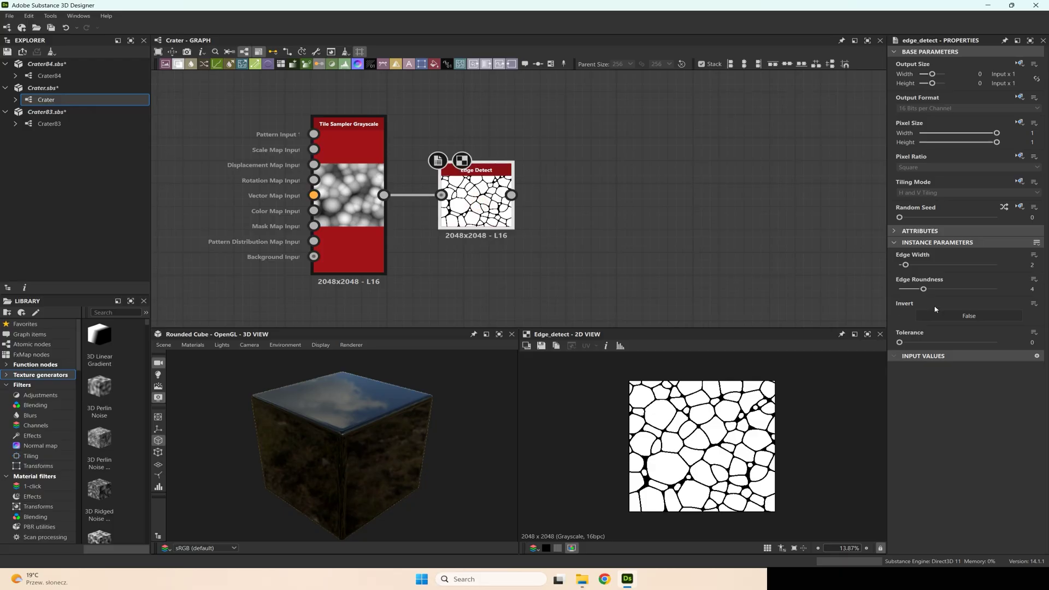
drag(923, 289, 874, 295)
Step: Add an Invert Grayscale node connected to the Edge Detect output
scroll(546, 248, up, 2)
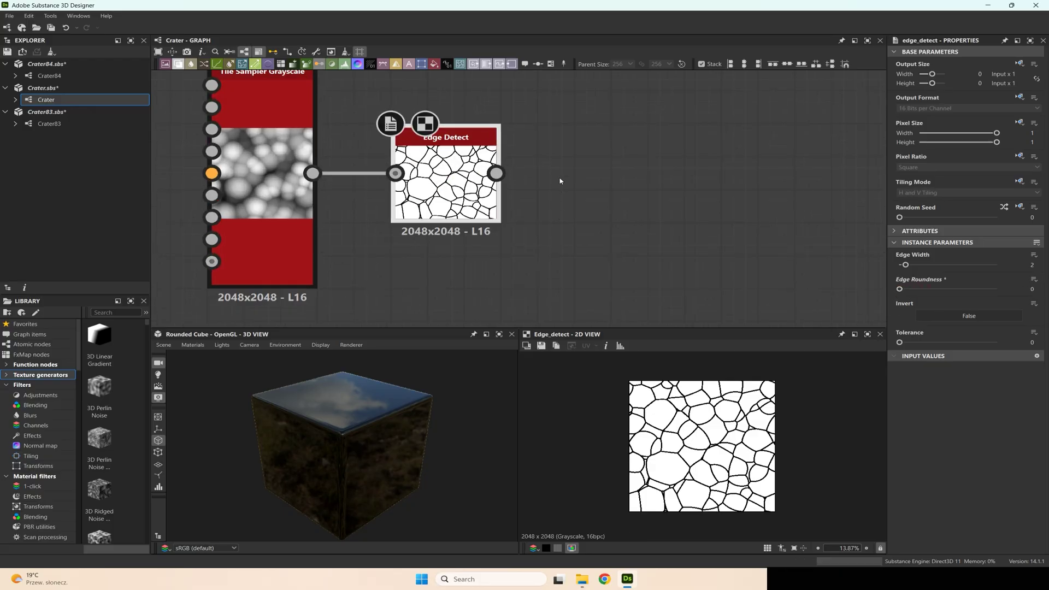
drag(496, 173, 560, 170)
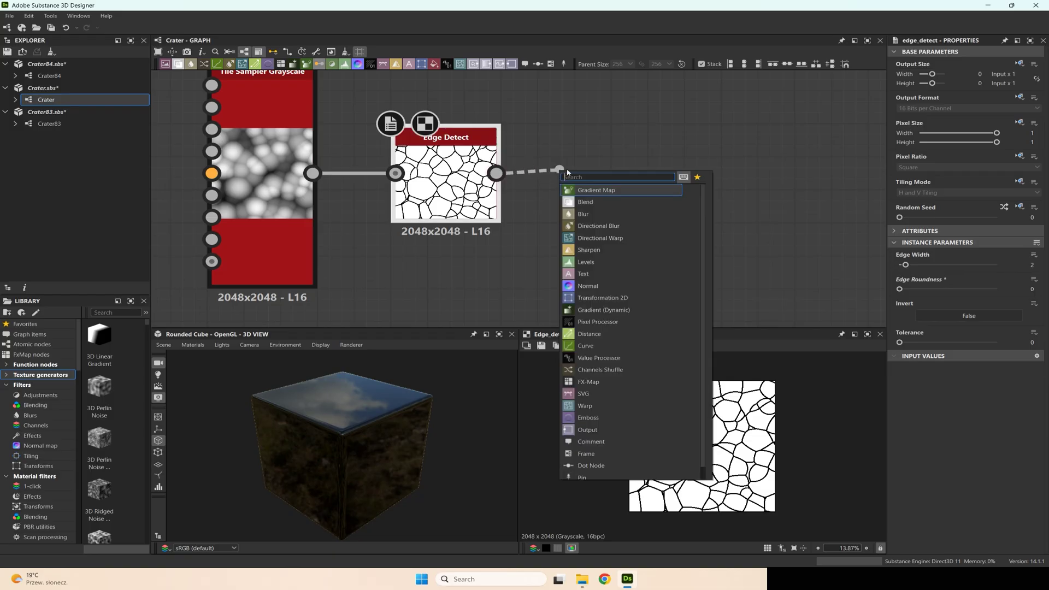
text(inv)
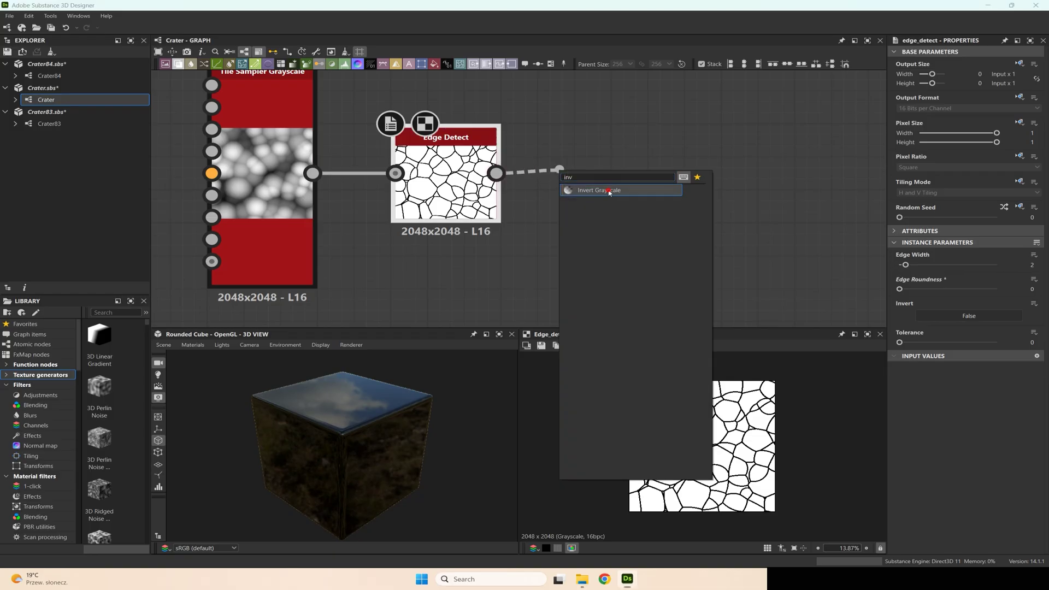
click(611, 191)
drag(621, 184, 623, 185)
Step: Add a Blend node with the Invert Grayscale output feeding its Background input
scroll(758, 183, down, 1)
middle_drag(756, 219, 525, 267)
key(space)
text(bl)
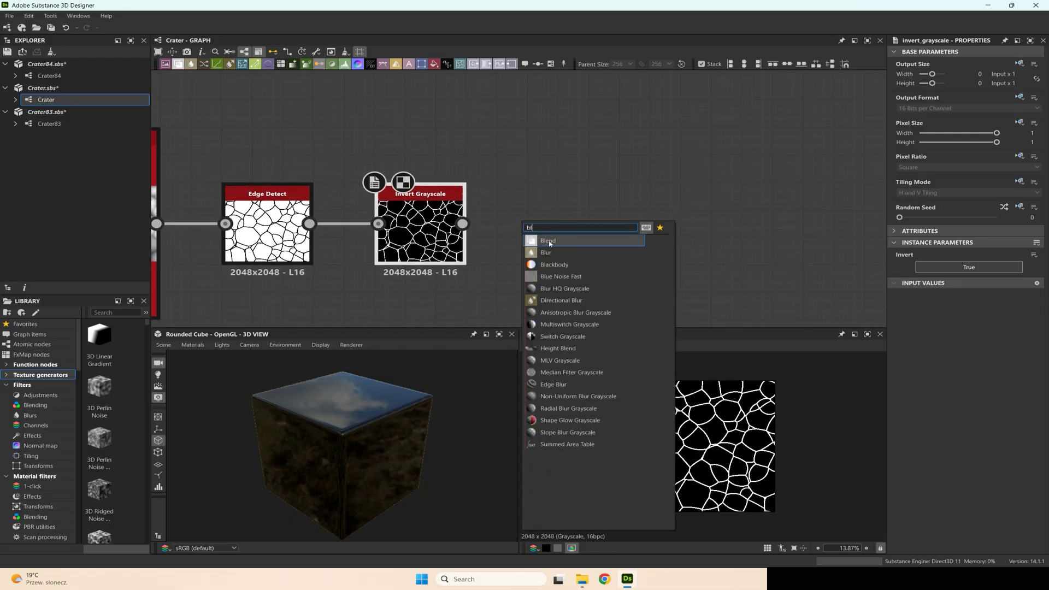
key(Return)
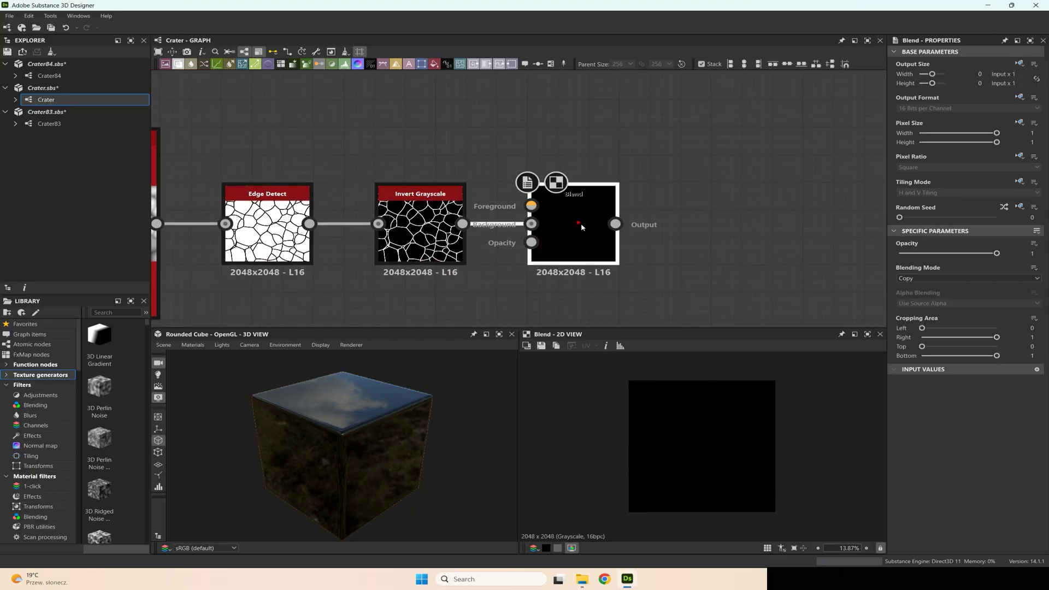
Step: Add a Shape node above the Invert Grayscale node, with the Paraboloid pattern and a Scale of 0.92
click(497, 138)
middle_drag(497, 139, 518, 175)
key(space)
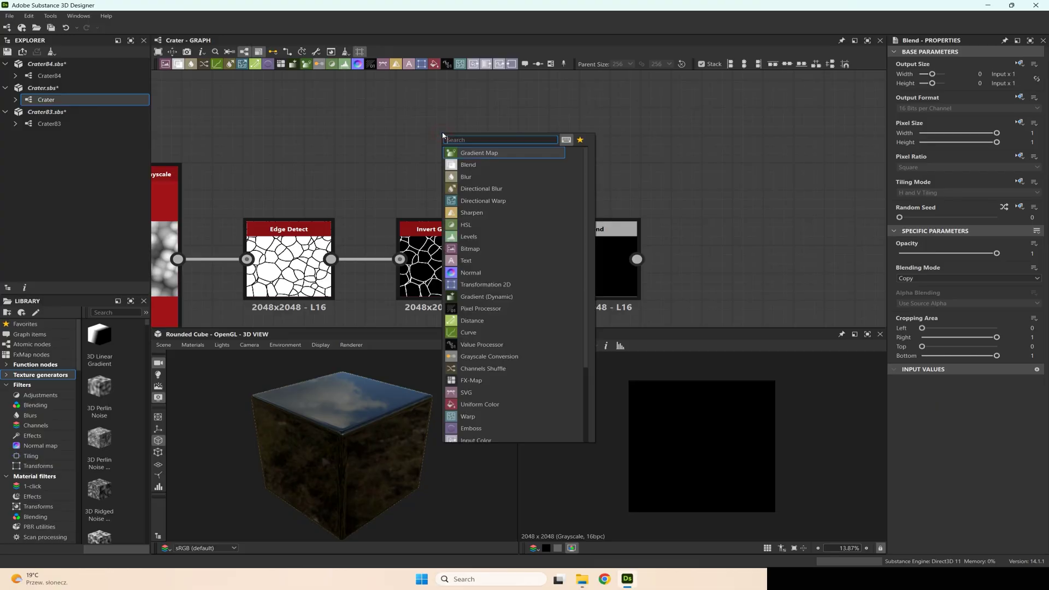
text(sha)
click(480, 163)
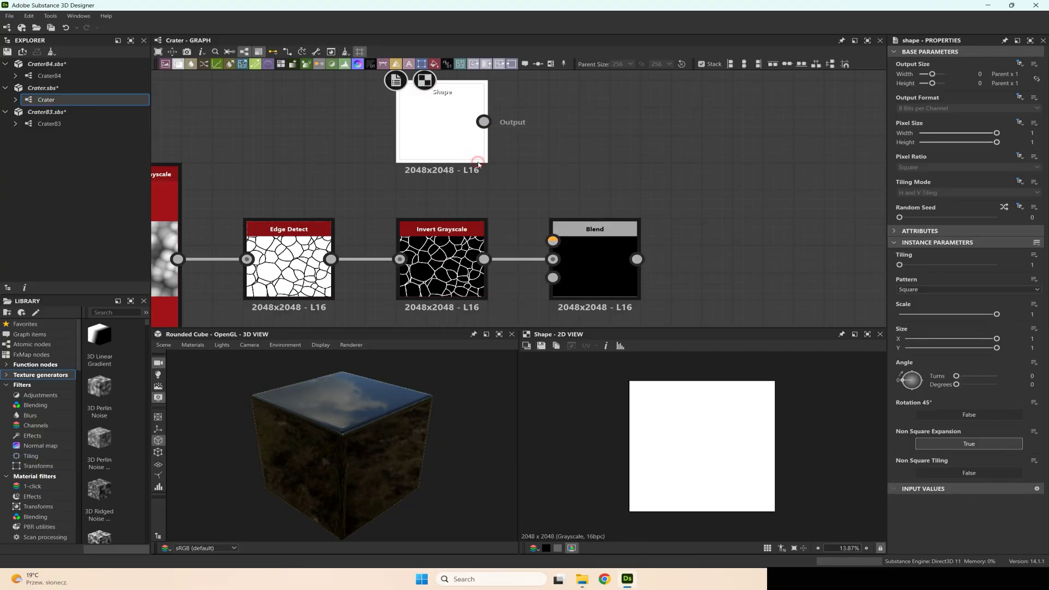
click(925, 290)
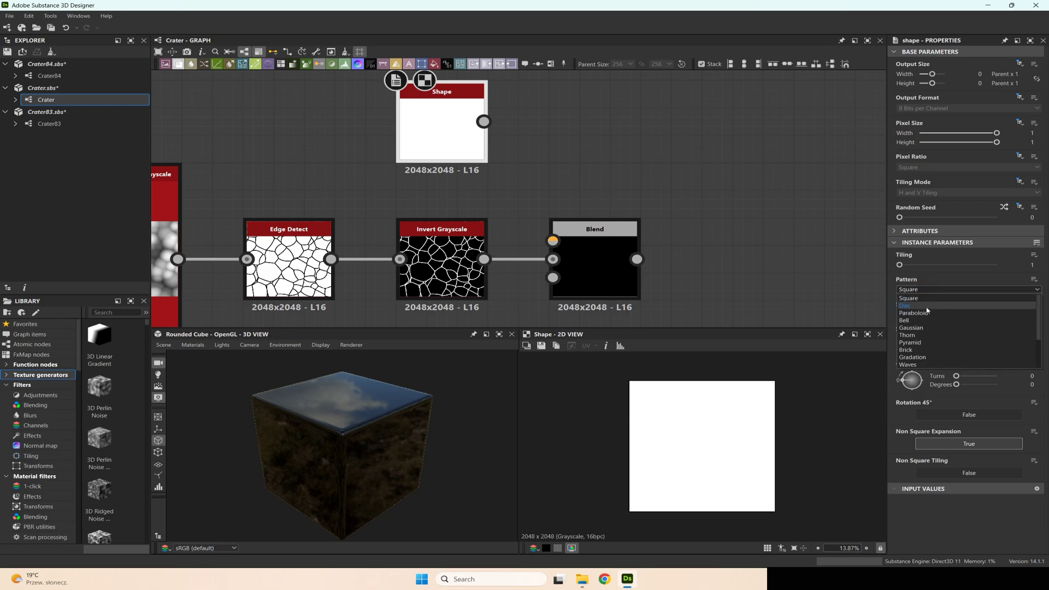
click(923, 314)
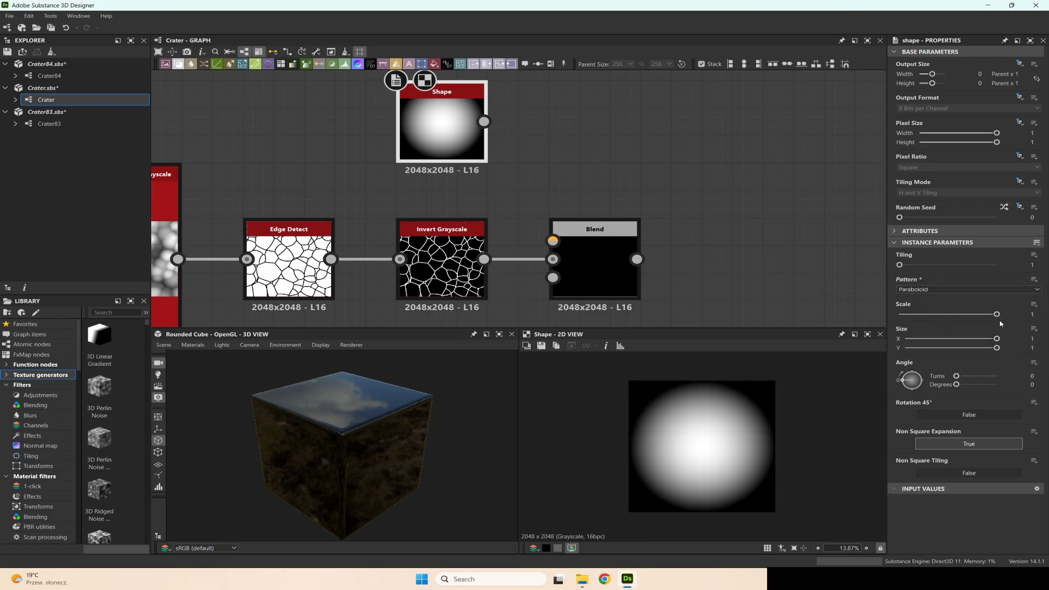
drag(996, 315, 988, 315)
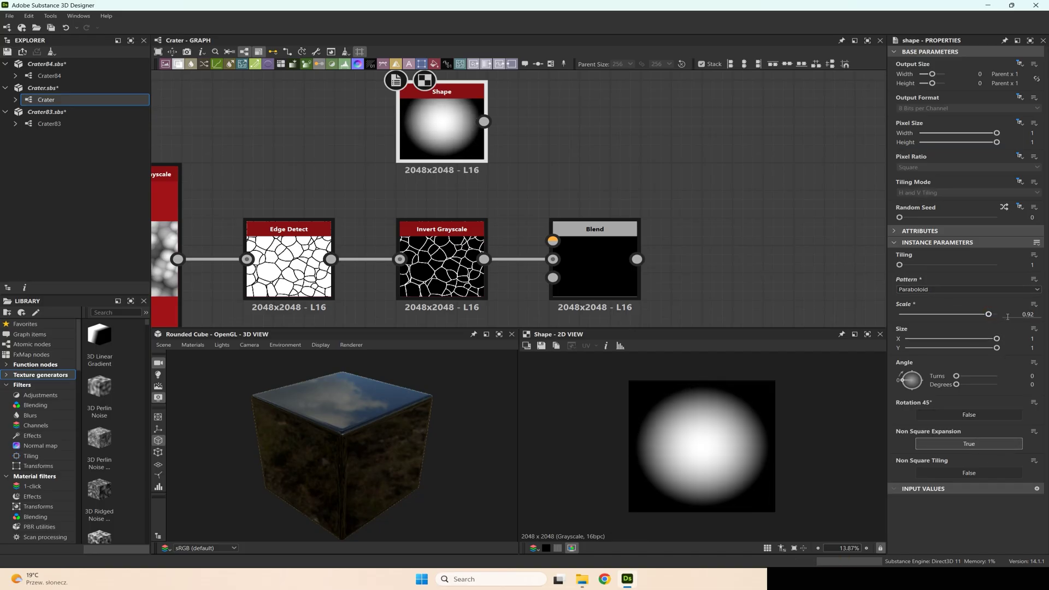
Step: Connect the Shape node to the Blend node's Foreground input and set the Blending Mode to Min (Darken)
drag(484, 122, 553, 241)
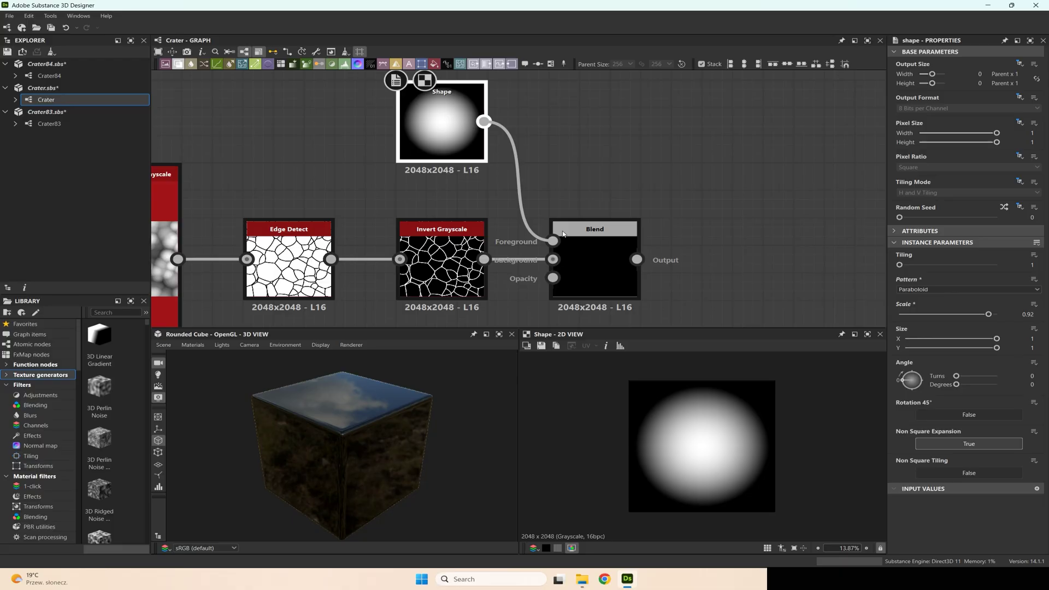
drag(443, 131, 443, 158)
click(602, 273)
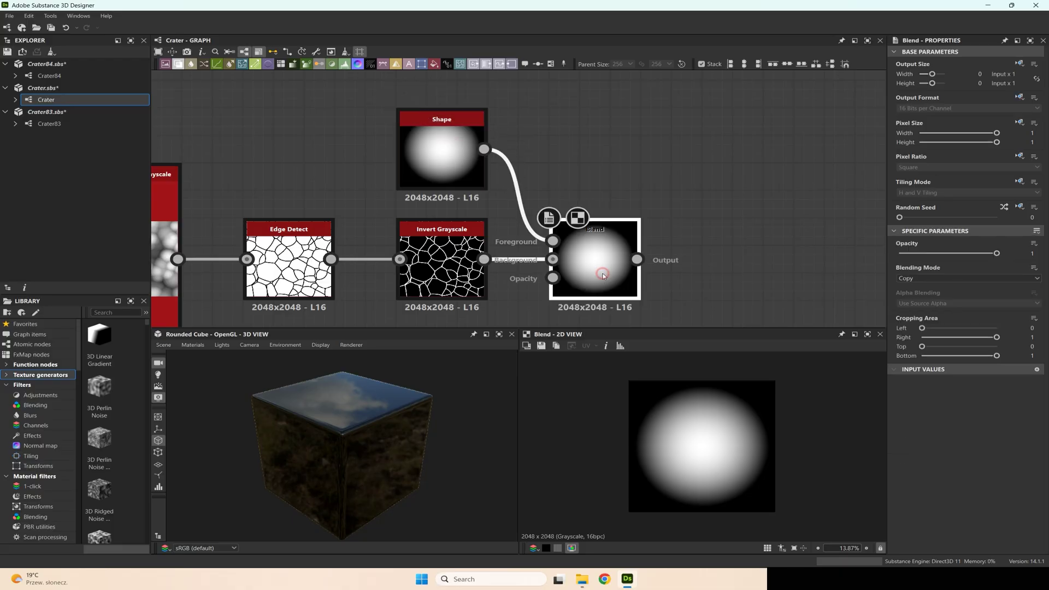
click(929, 279)
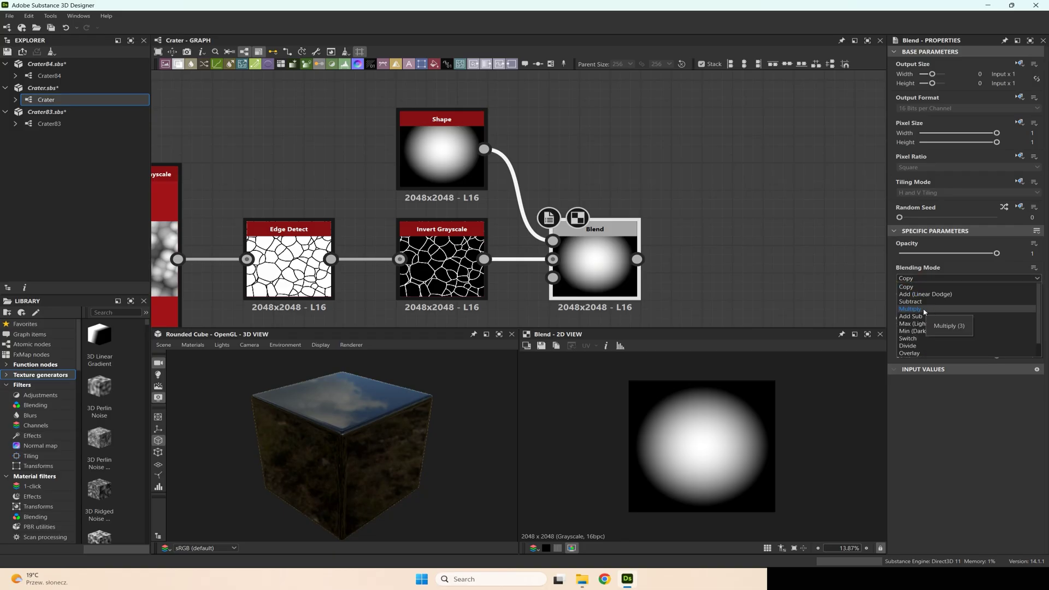
click(917, 331)
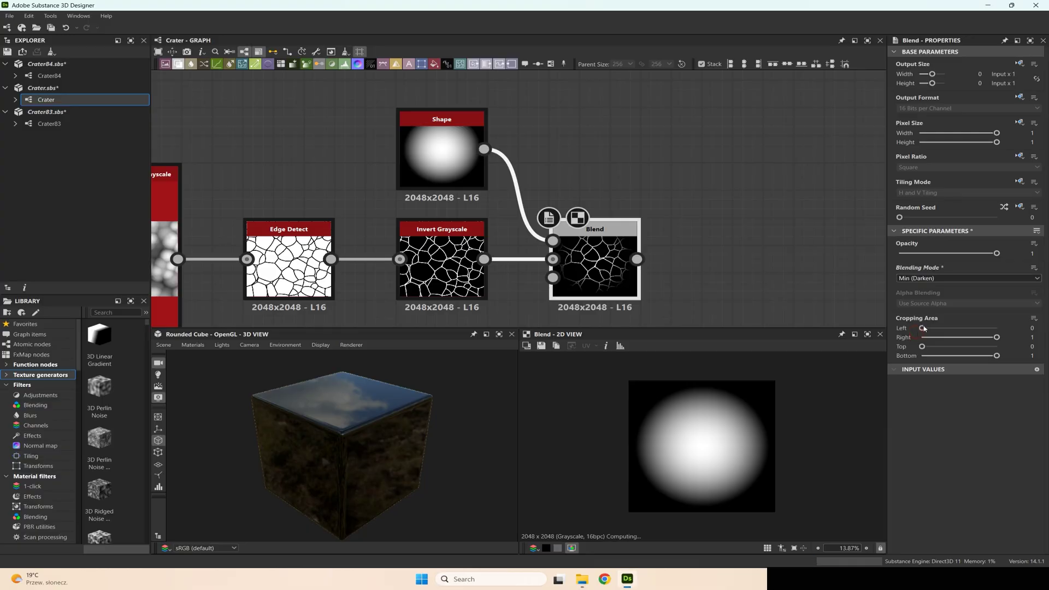
click(603, 267)
Step: Add a Non-Uniform Dir. Warp Grayscale node fed by the Blend output and place it below and beyond the Blend
middle_drag(714, 281, 511, 215)
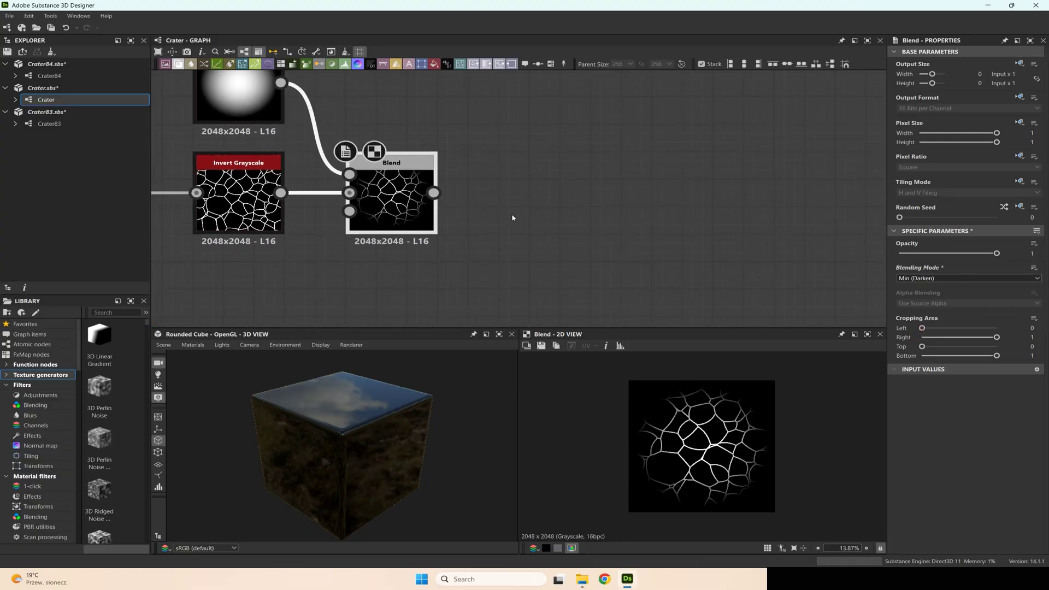
key(space)
text(war)
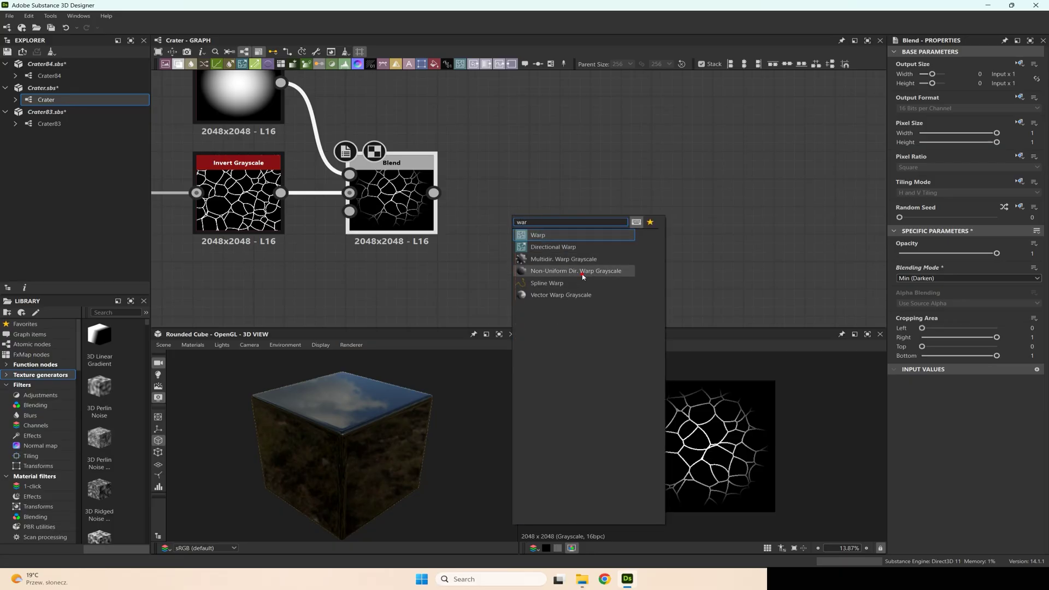
click(582, 271)
drag(522, 213, 609, 292)
middle_drag(514, 222, 636, 132)
click(555, 204)
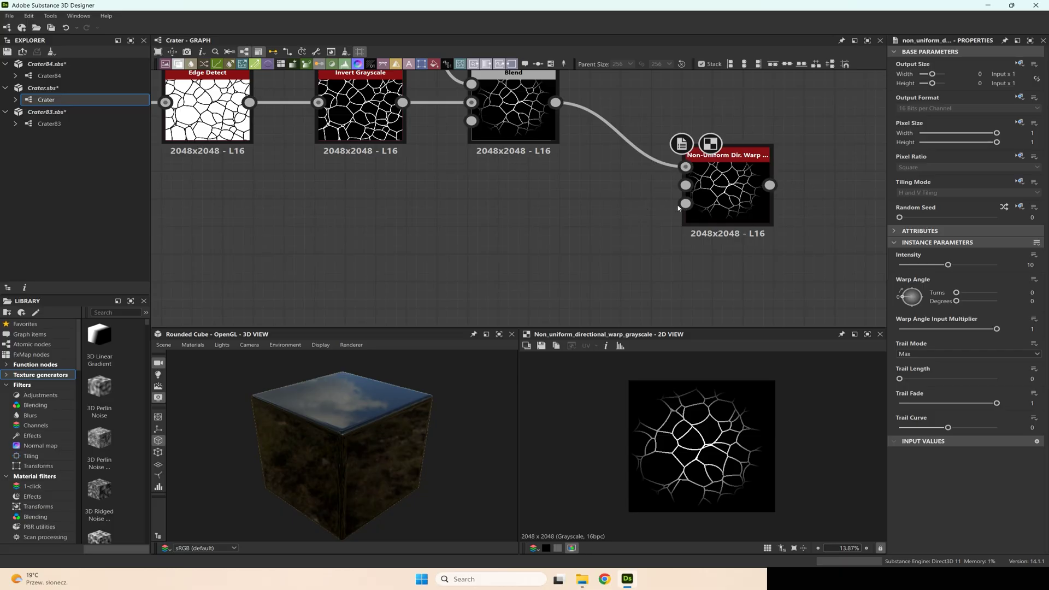
Step: Add a Gradient Linear 3 node in the empty graph area below the edge-detection chain
key(space)
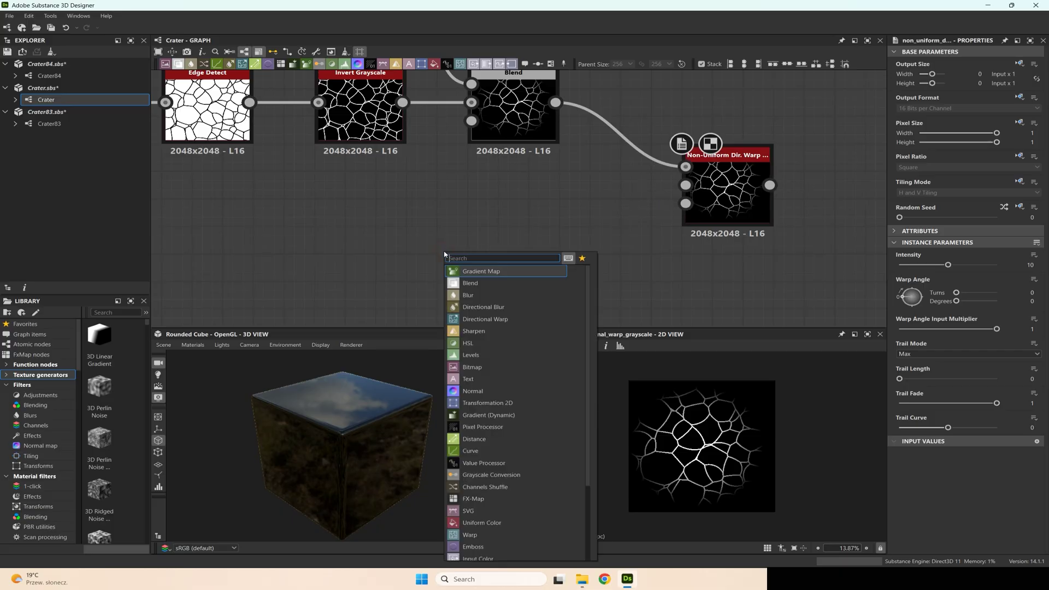
scroll(492, 382, down, 5)
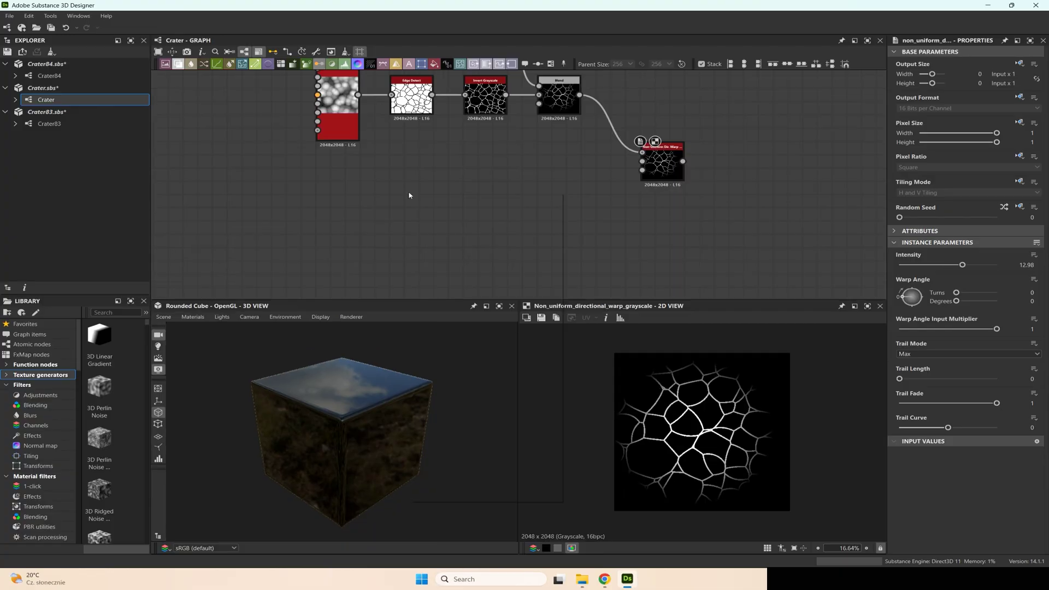
key(space)
text(gr)
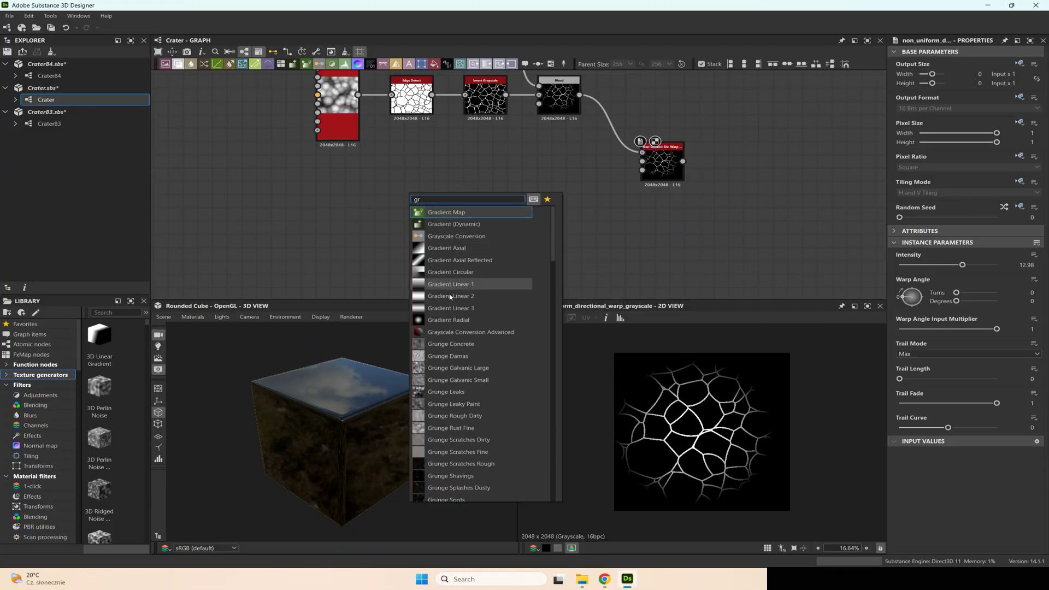
click(449, 310)
scroll(434, 190, up, 3)
Step: Set the Gradient Linear 3 node's Rotation to 90, Tiling to 2 and Tiling Mode to Vertical Tiling
click(927, 313)
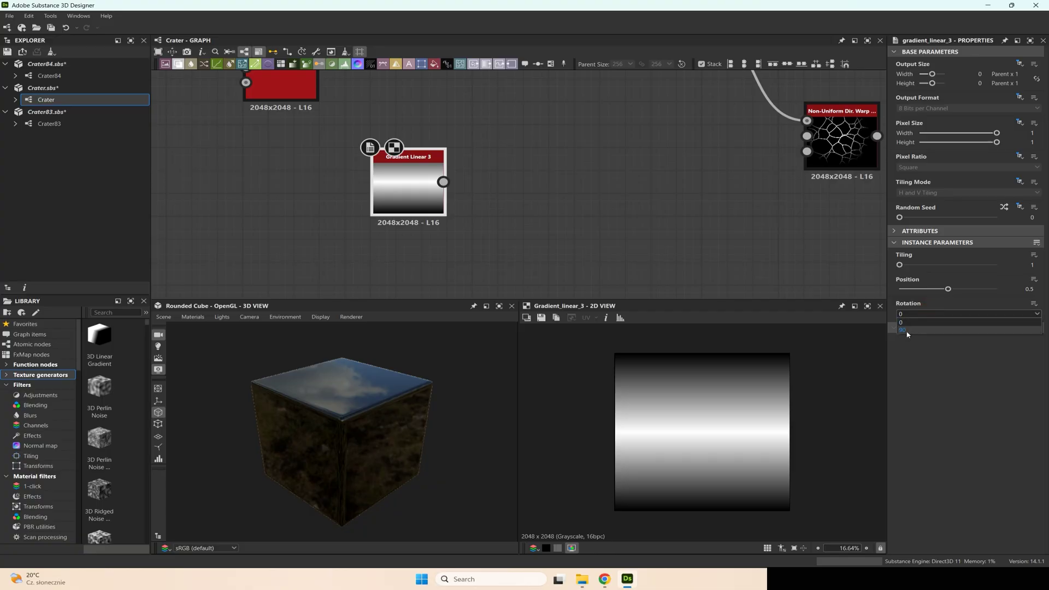
click(906, 331)
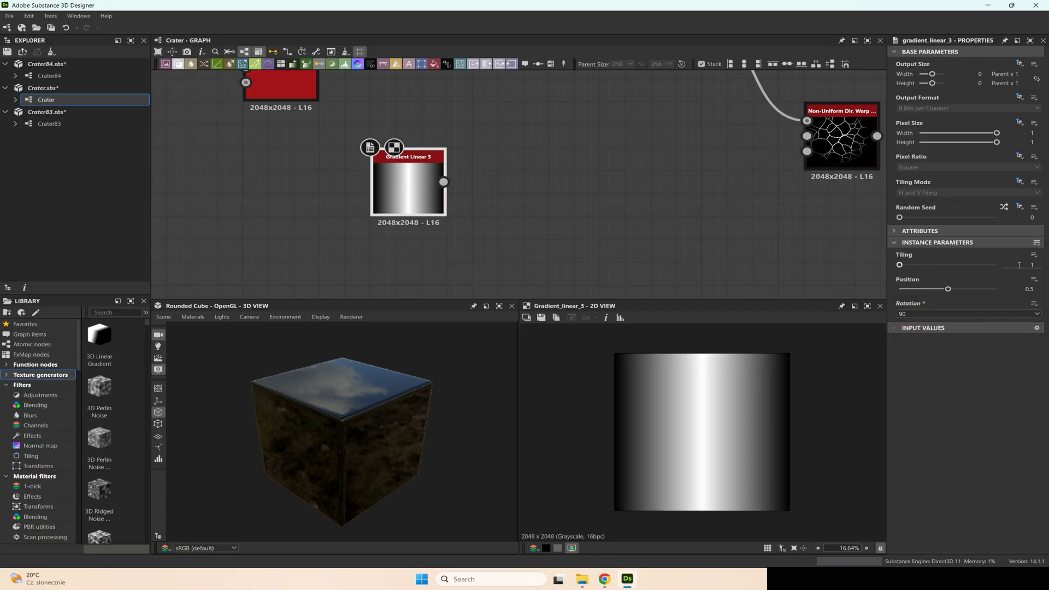
text(2)
key(Return)
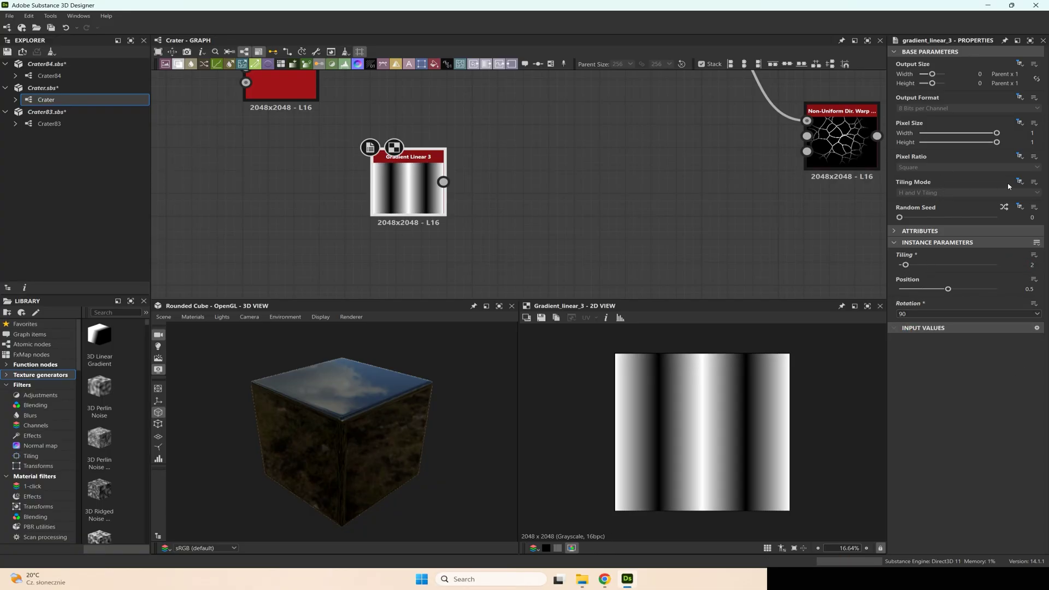
click(1019, 181)
click(938, 193)
click(928, 216)
Step: Add a Levels node after Gradient Linear 3 and shift its input midtones close to white to narrow the bright stripe
middle_drag(572, 215, 489, 265)
drag(360, 232, 423, 233)
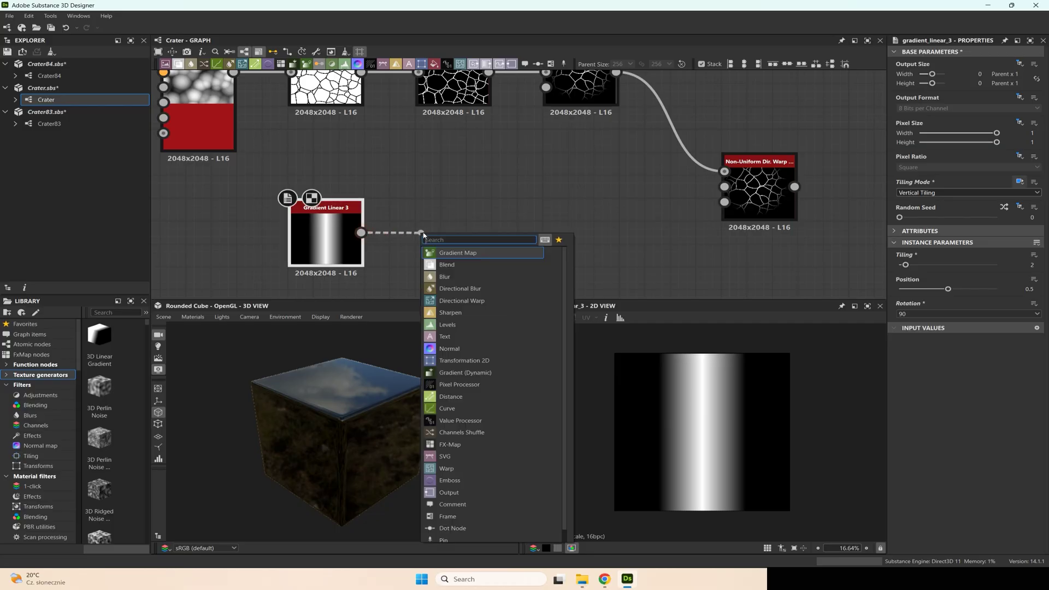
text(lev)
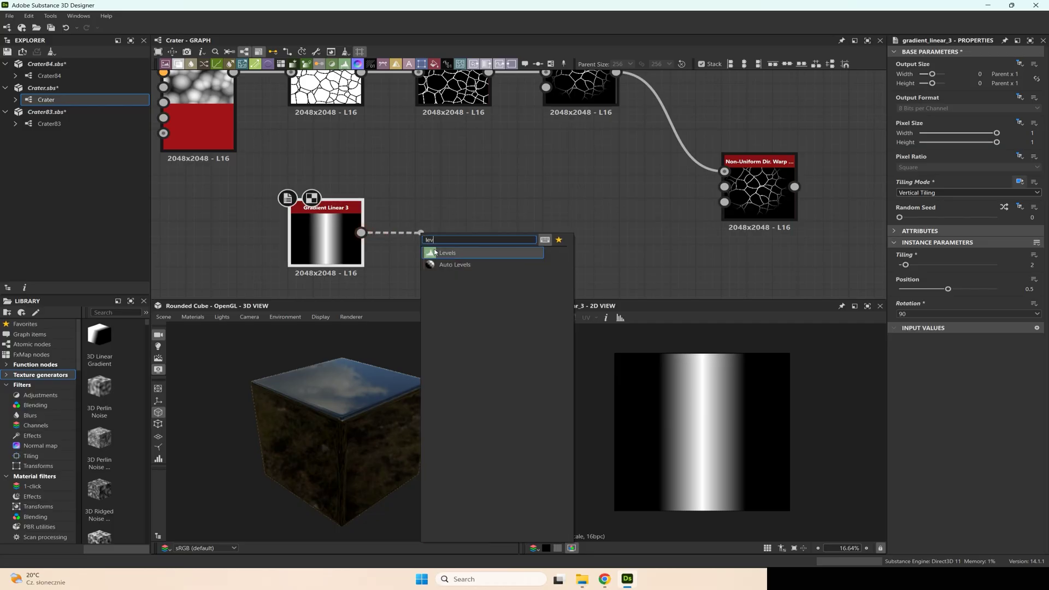
click(452, 253)
drag(972, 268, 1027, 272)
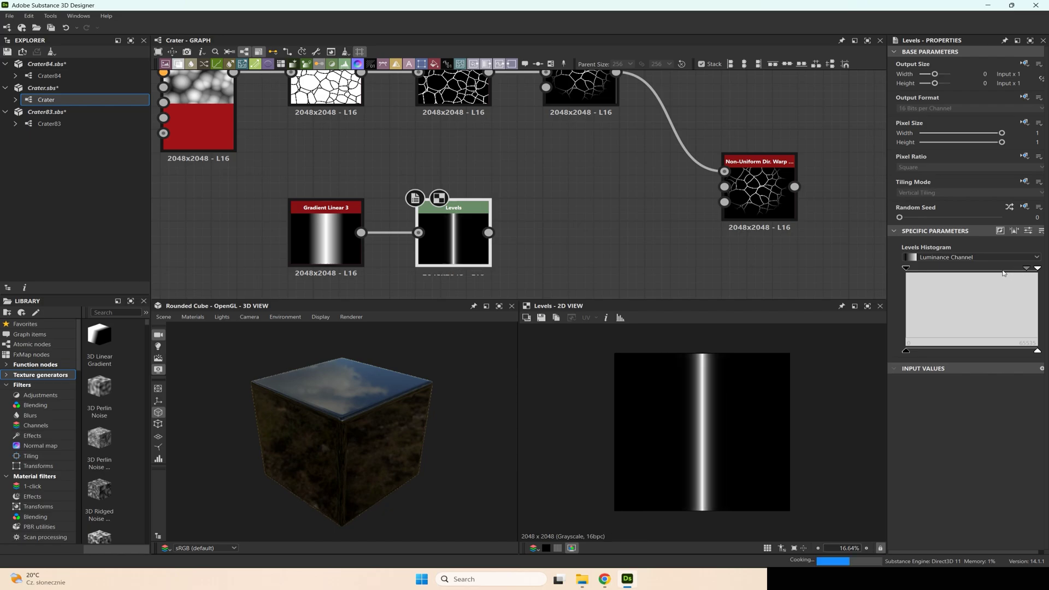
Step: Add a Splatter Circular Grayscale node and connect the Levels output to its Pattern Input
middle_drag(544, 245, 470, 235)
key(space)
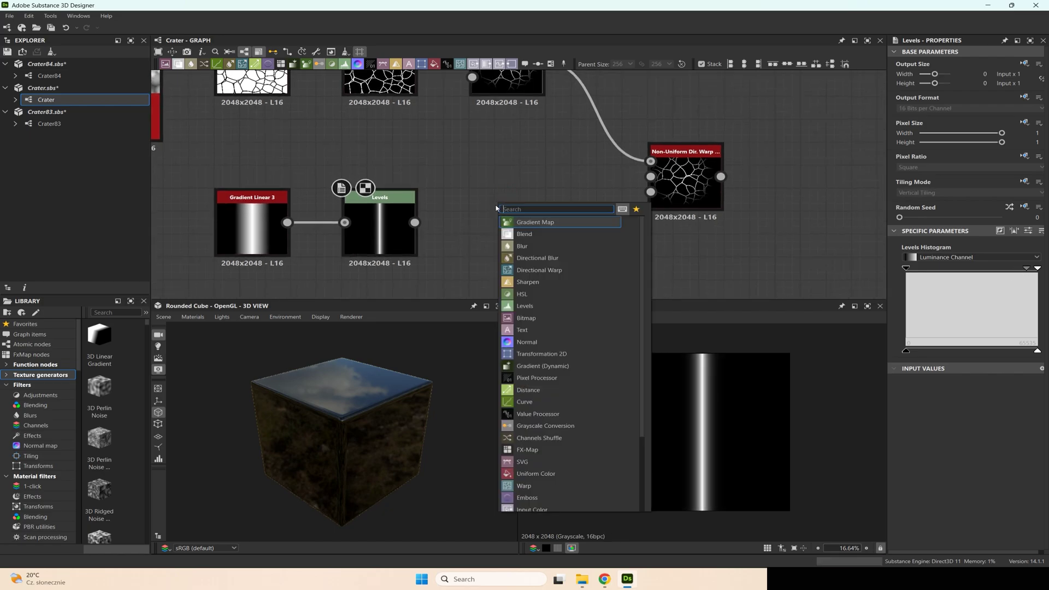
text(circ)
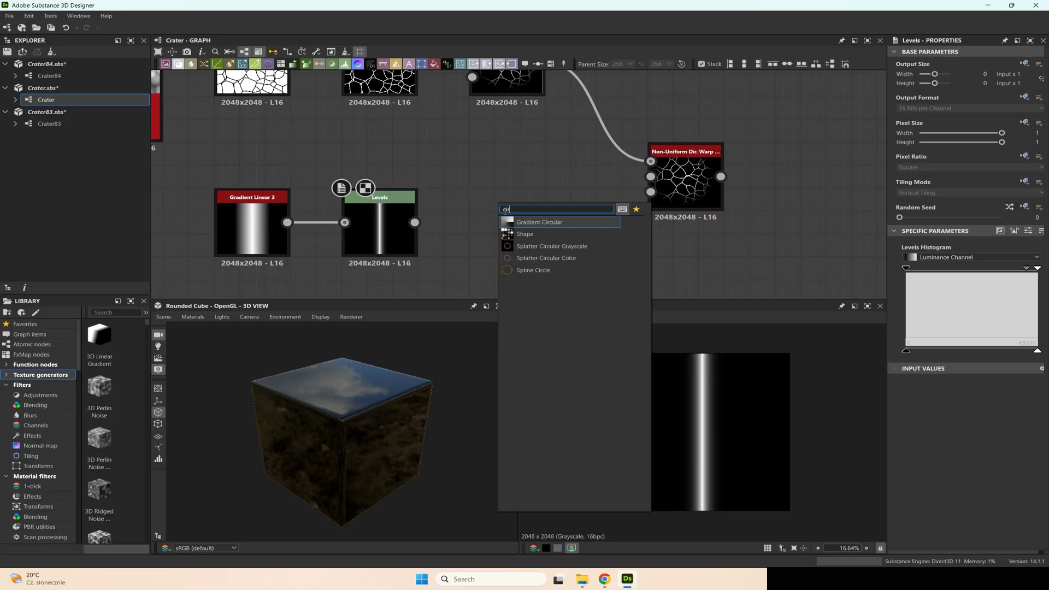
click(551, 247)
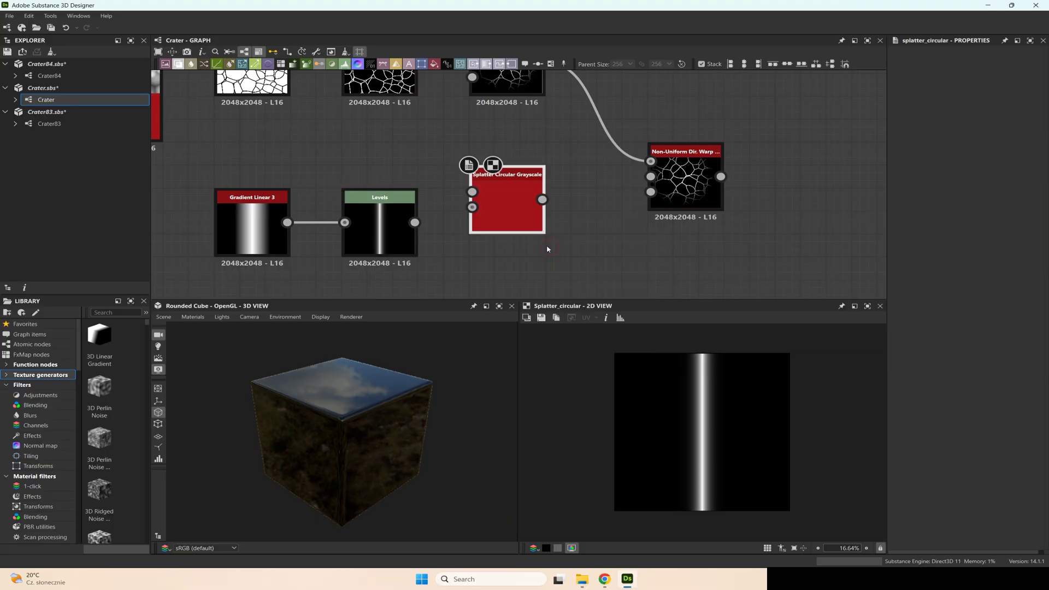
drag(414, 222, 472, 215)
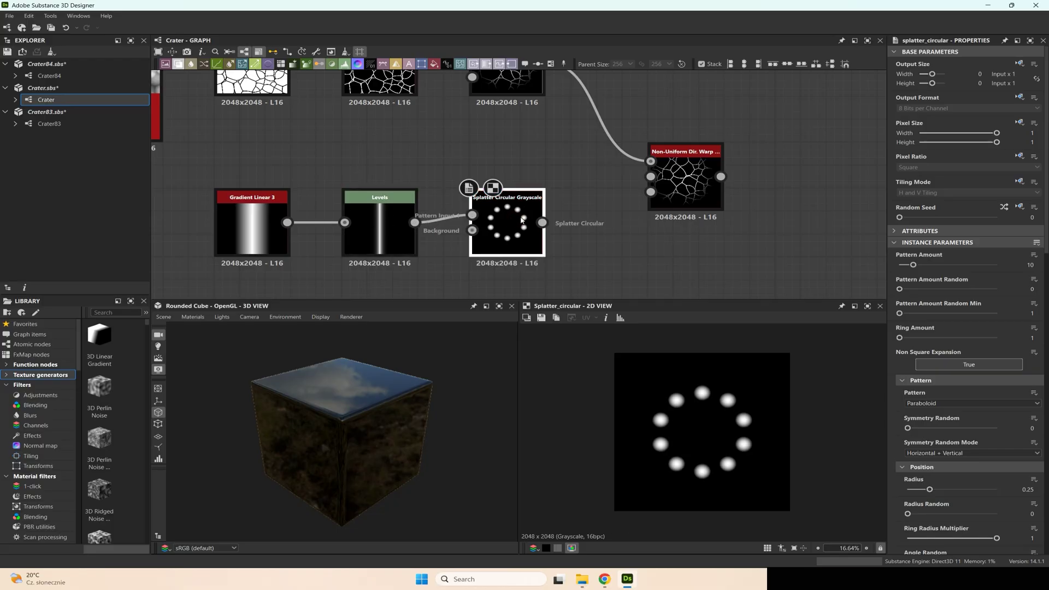
Step: Set the Splatter Circular Grayscale node's Pattern to Image Input
scroll(933, 422, down, 2)
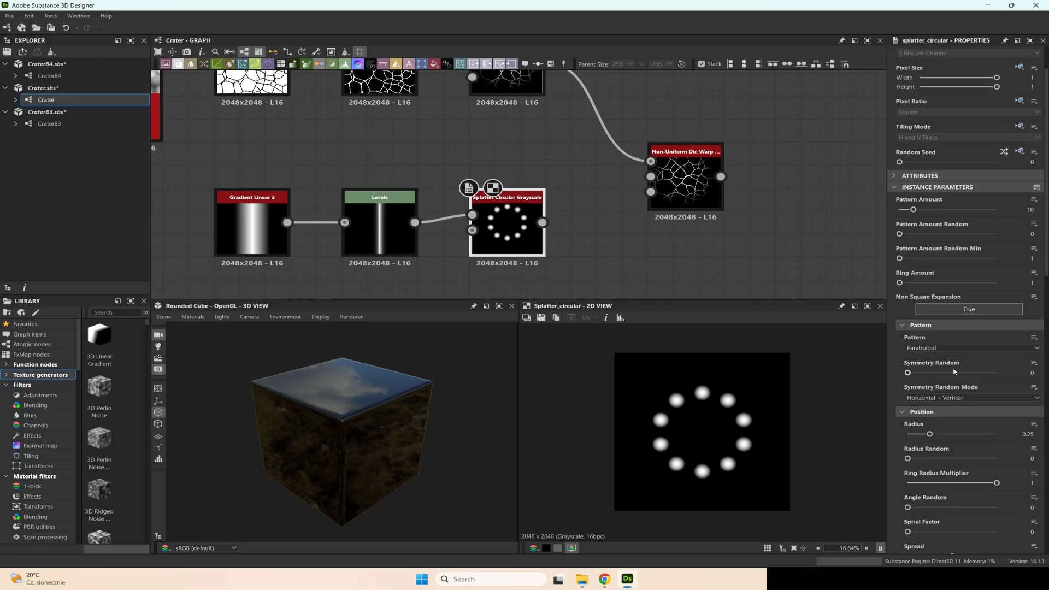
click(932, 350)
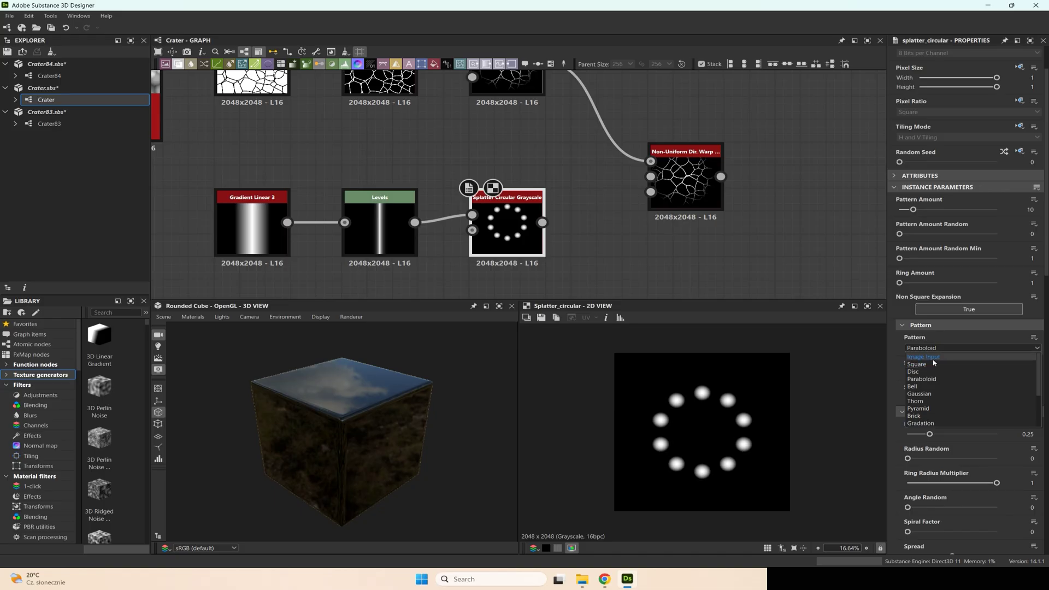
click(934, 358)
Step: Set the splatter's Size X and Y to 2 and raise its Size Random X to 0.57
scroll(982, 408, down, 8)
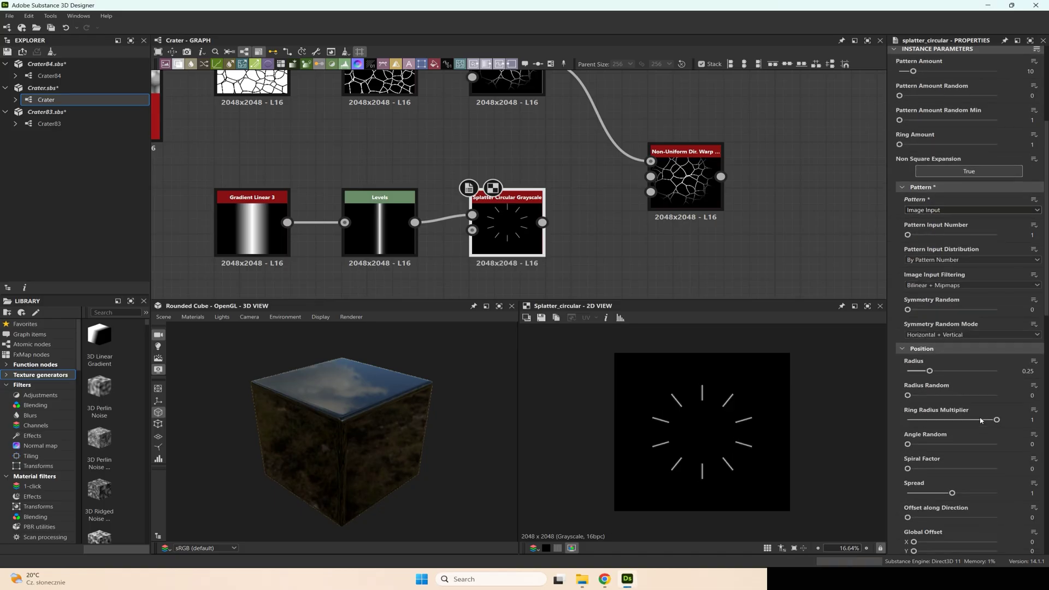
scroll(981, 408, down, 7)
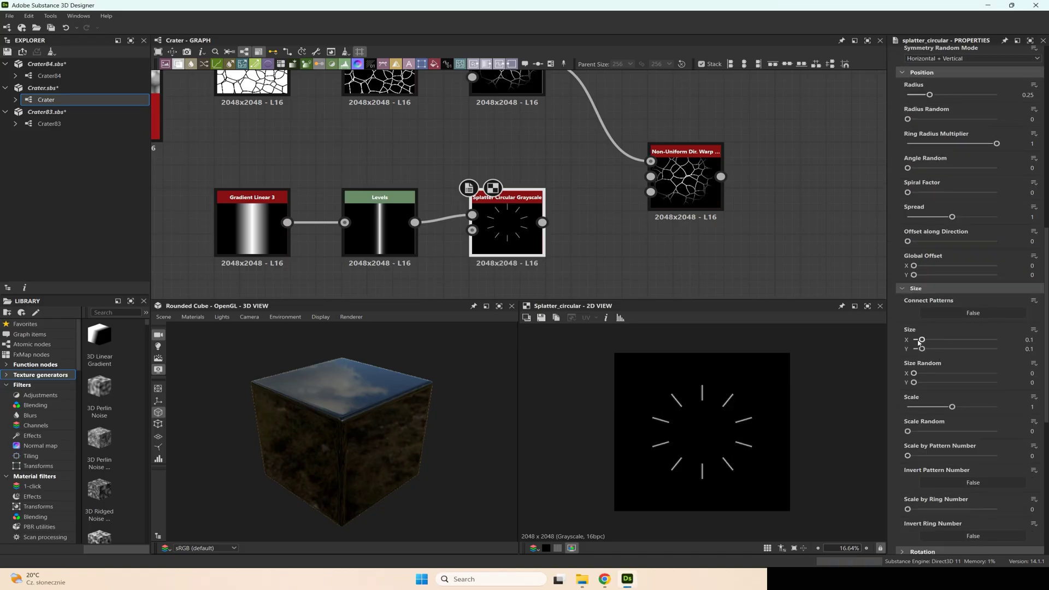
drag(921, 340, 955, 340)
text(2)
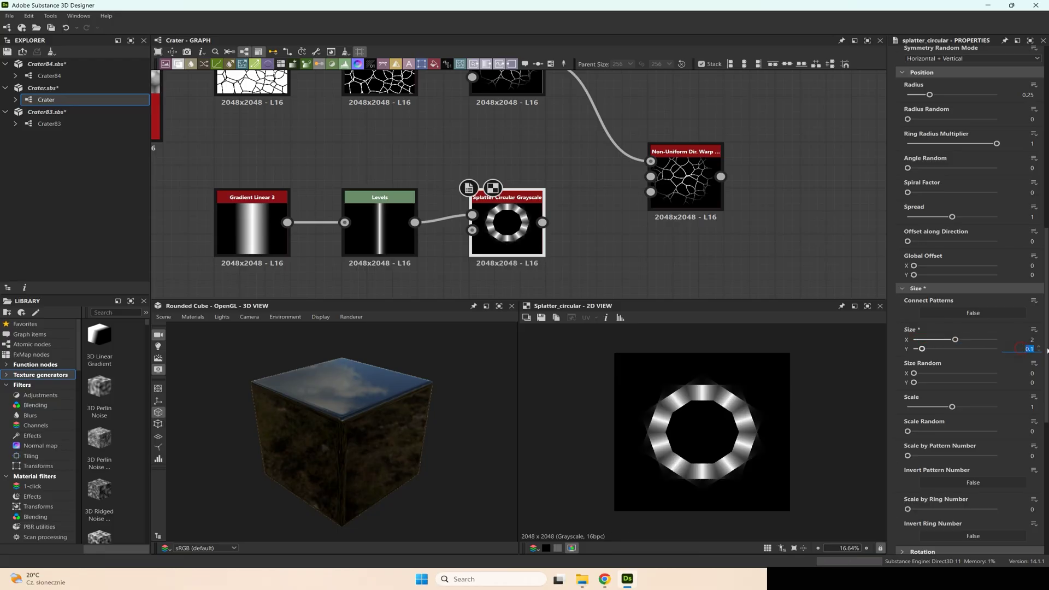
key(Return)
drag(914, 374, 961, 373)
Step: Override the splatter's Tiling Mode with No Tiling and reduce its Size X to 1.67
scroll(1018, 191, up, 10)
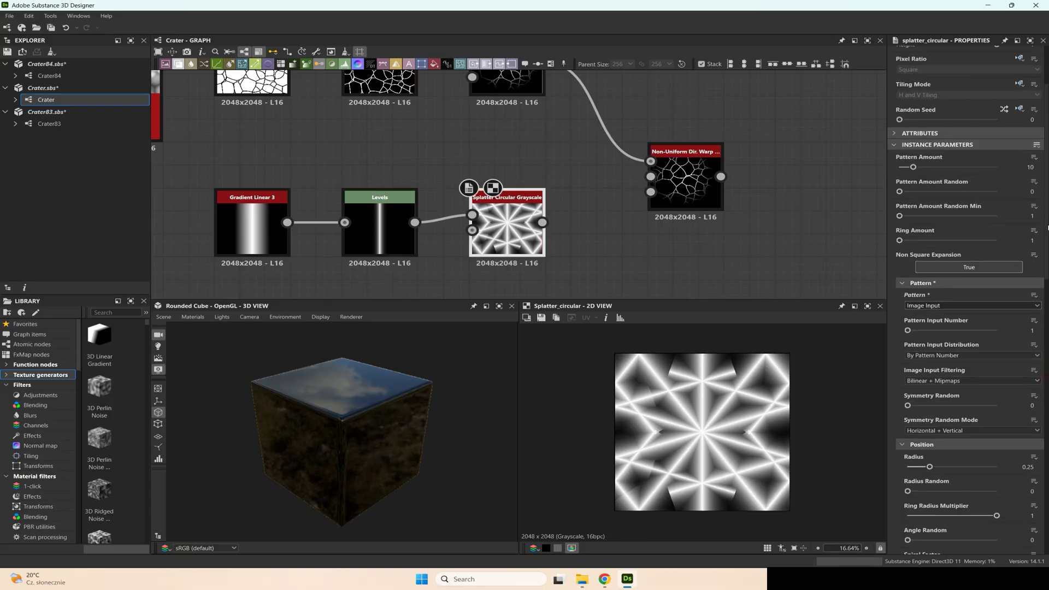
click(1019, 182)
click(1011, 219)
click(934, 193)
click(928, 201)
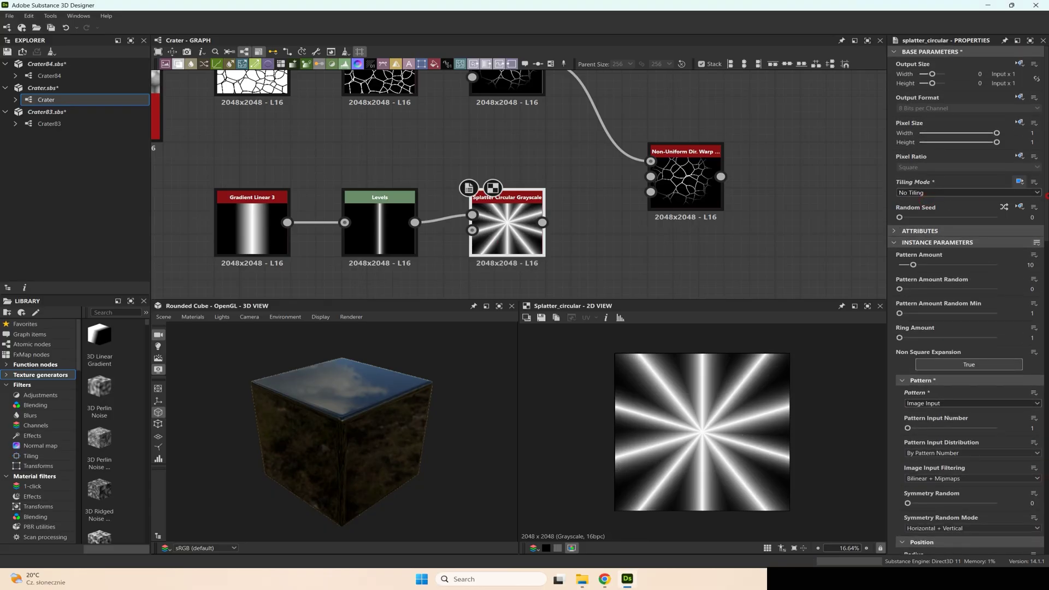
scroll(964, 328, down, 10)
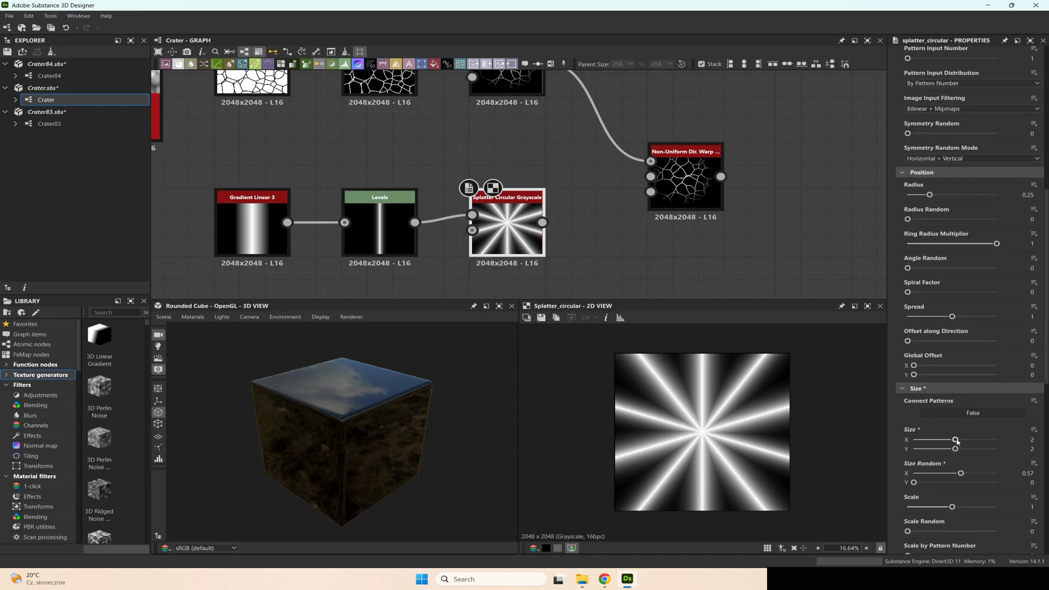
drag(955, 439, 949, 441)
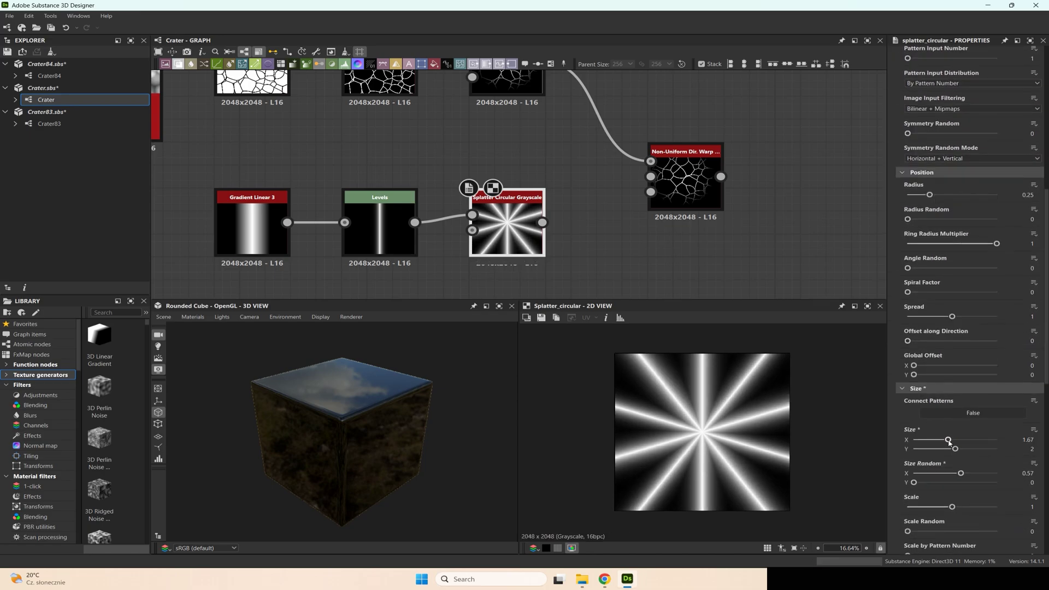
Step: Connect the Splatter Circular Grayscale output to the lowest input of the Non-Uniform Directional Warp and preview the warp result
middle_drag(637, 261, 471, 271)
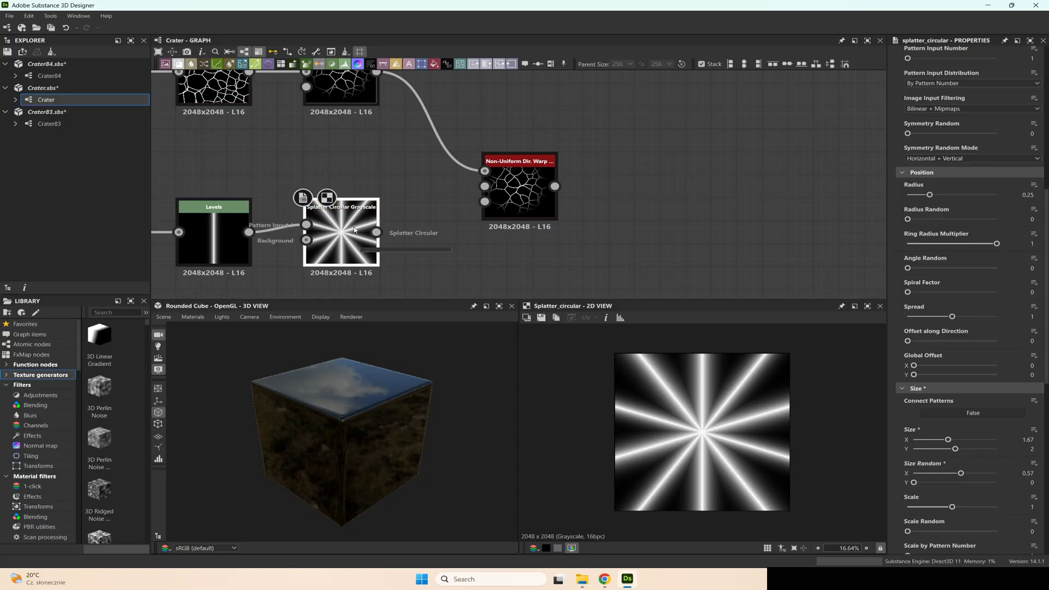
drag(376, 232, 485, 202)
double_click(519, 187)
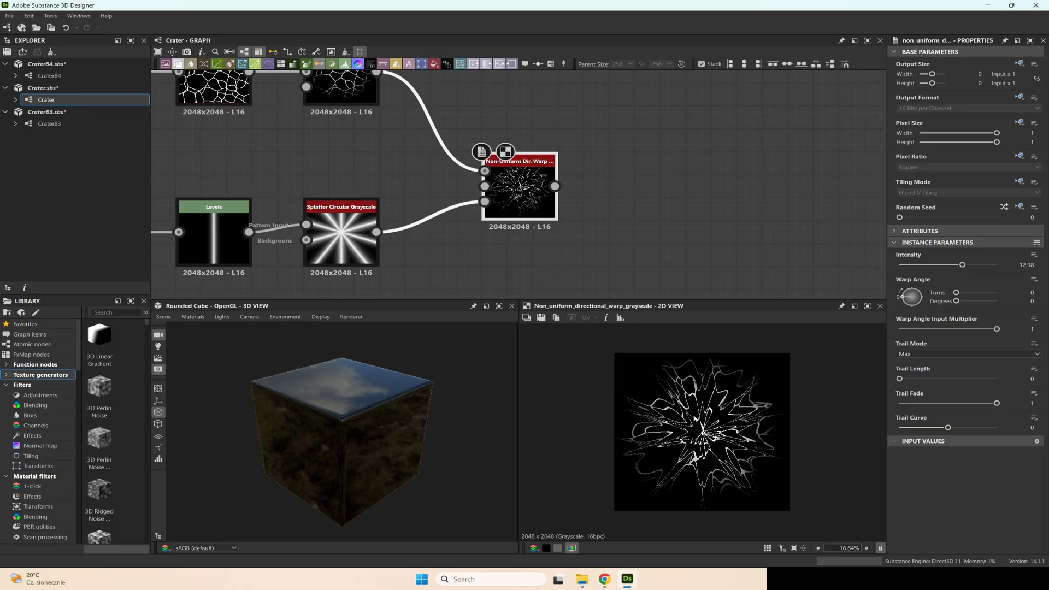
Step: Move the Gradient Linear 3, Levels and Splatter Circular Grayscale nodes lower to free space beneath the edge-detection chain
middle_drag(627, 213, 717, 210)
scroll(513, 256, down, 2)
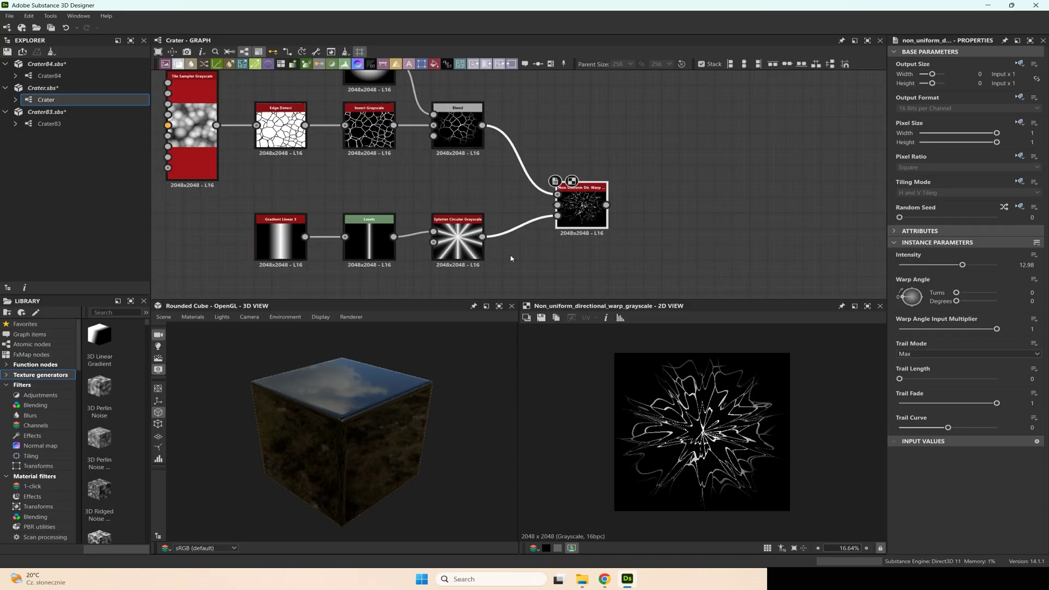
middle_drag(511, 256, 570, 199)
drag(316, 149, 546, 217)
drag(510, 177, 513, 209)
click(469, 164)
middle_drag(444, 150, 463, 185)
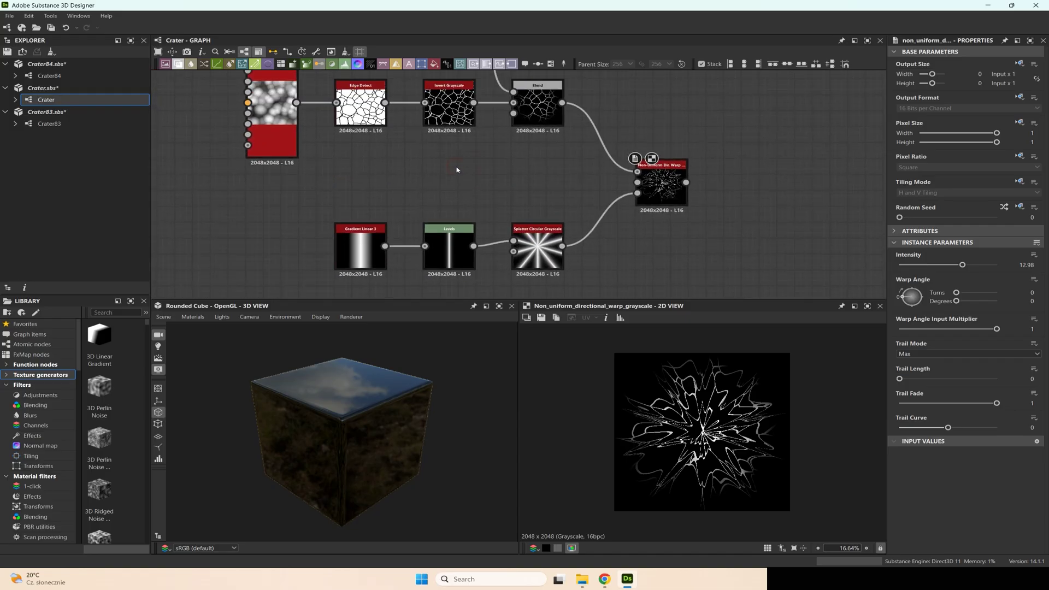
Step: Add a Shape node above the gradient's Levels node and set its Pattern to Paraboloid
scroll(630, 192, up, 2)
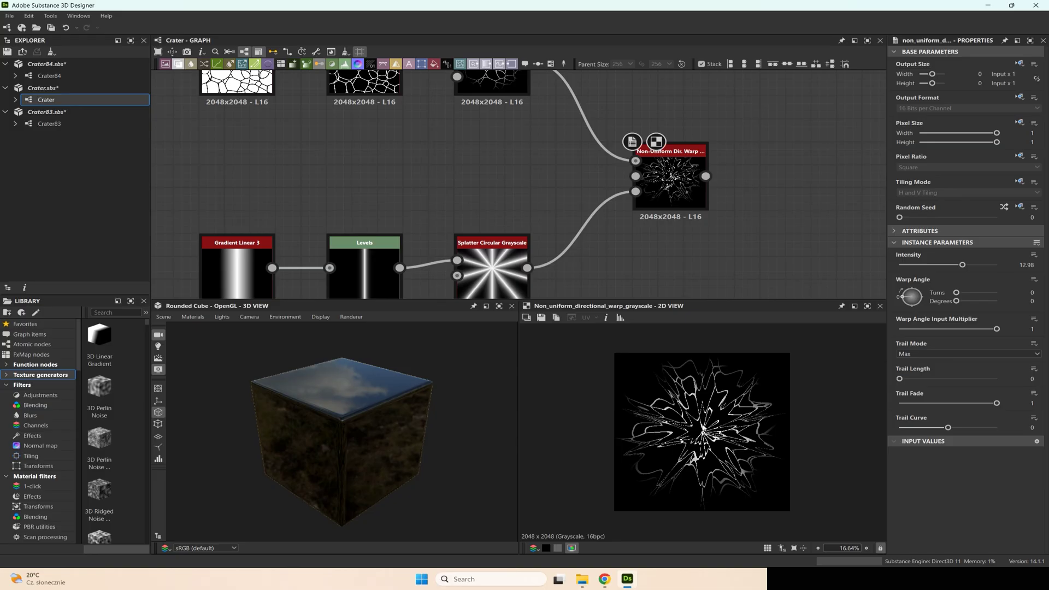
key(space)
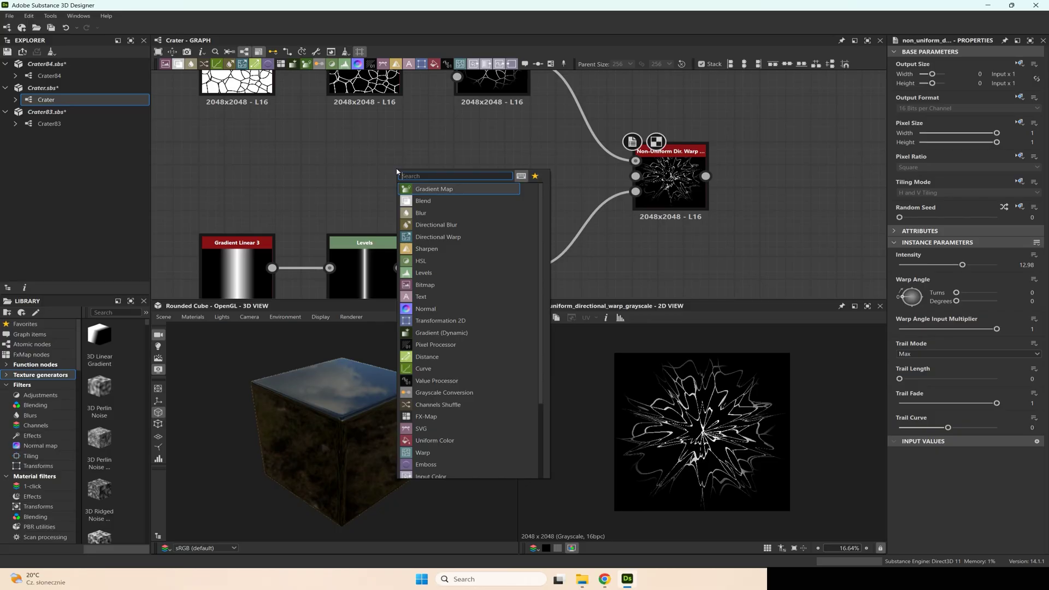
text(shape)
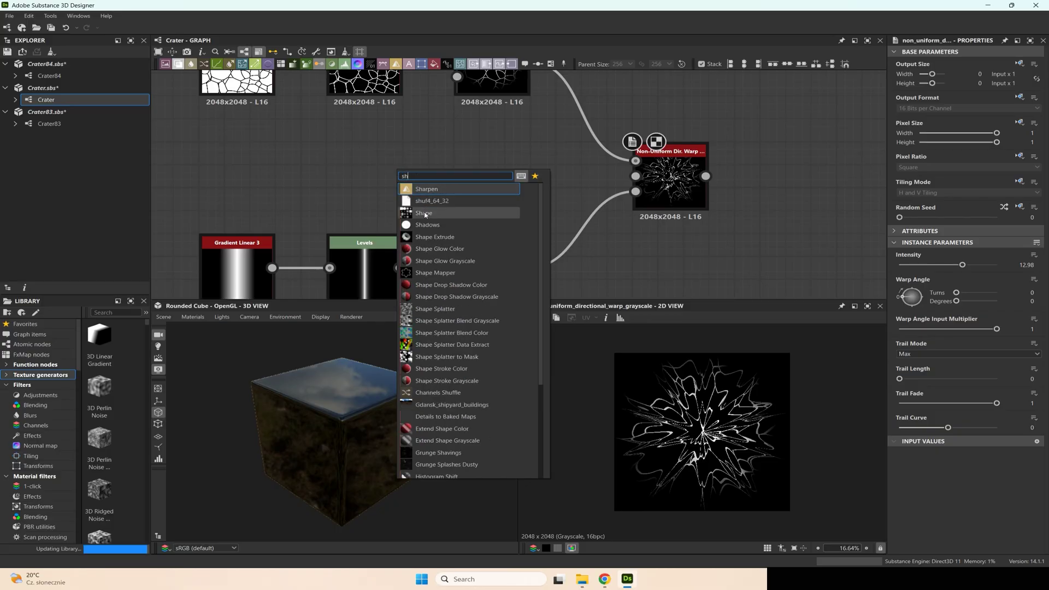
key(Return)
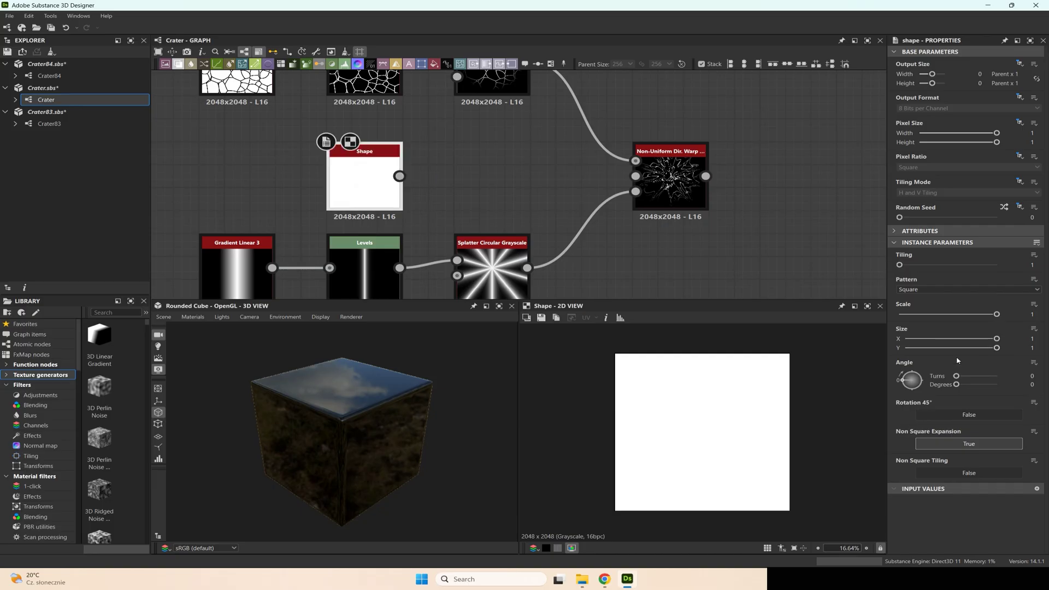
click(927, 289)
click(929, 311)
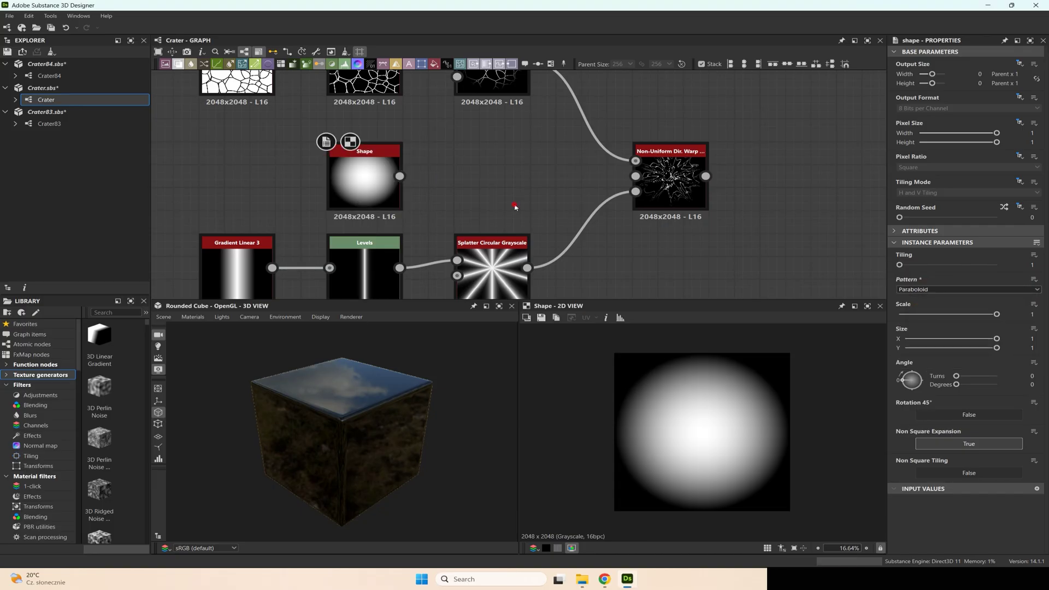
Step: Add an Invert Grayscale node after Shape and connect it to the middle input of the Non-Uniform Directional Warp
click(384, 175)
drag(400, 176, 491, 174)
text(in)
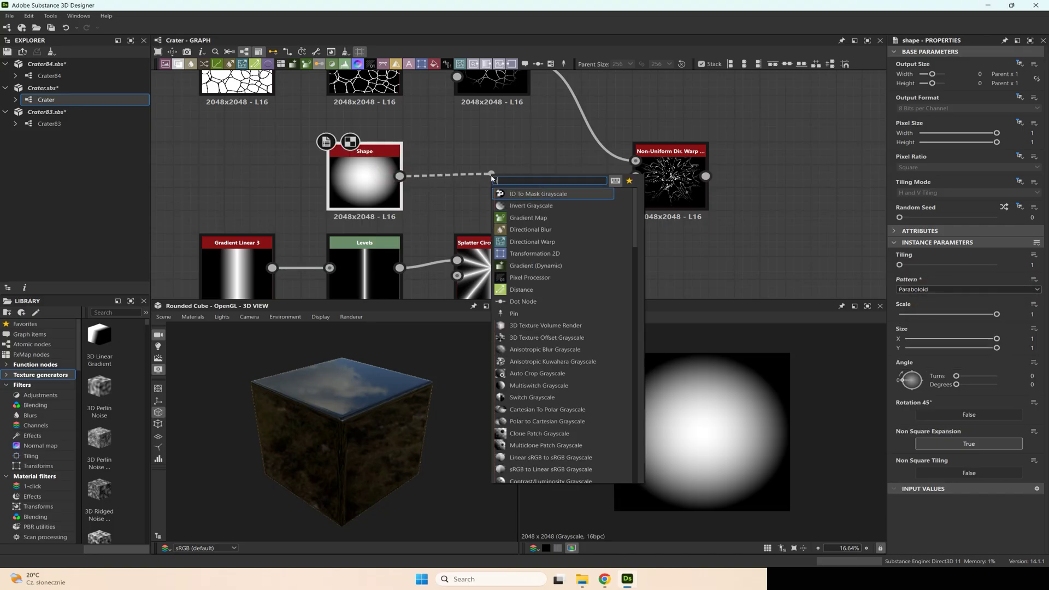
click(531, 193)
drag(528, 176, 634, 176)
Step: Set the Non-Uniform Directional Warp's Intensity to 12.46
click(658, 185)
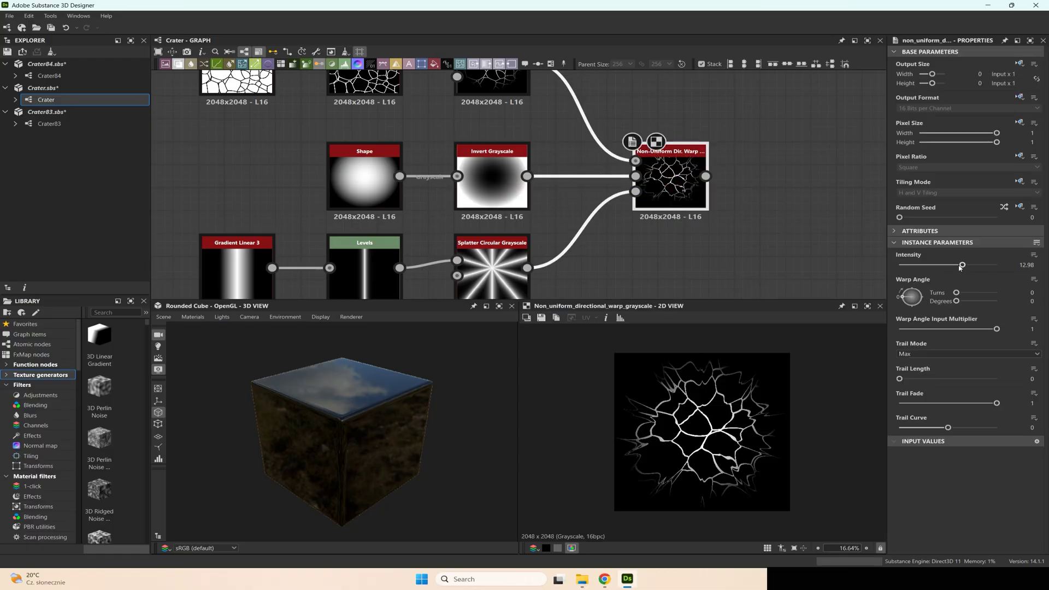
drag(962, 265, 954, 265)
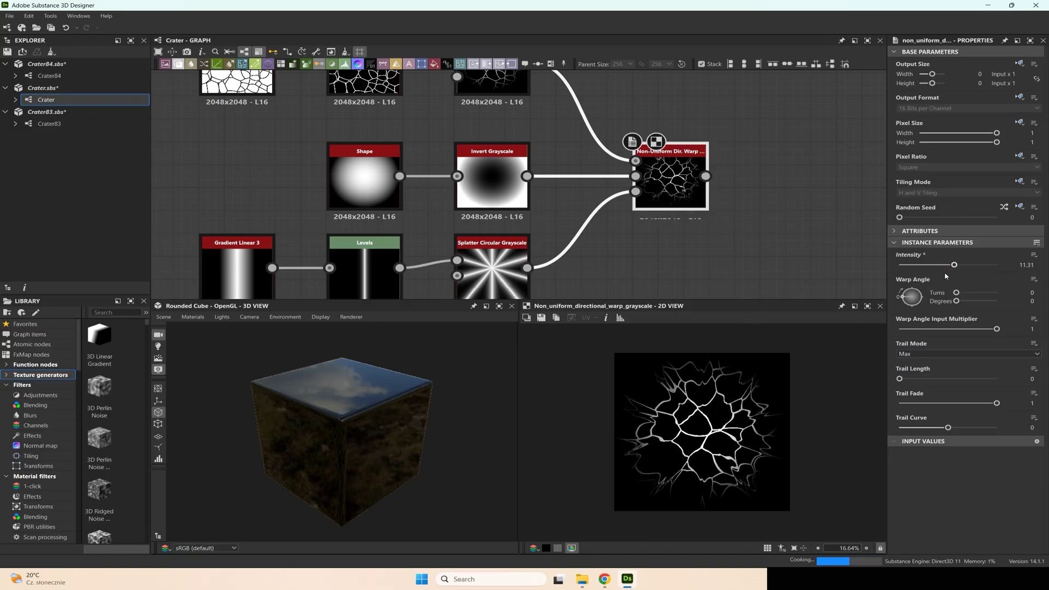
drag(953, 265, 960, 265)
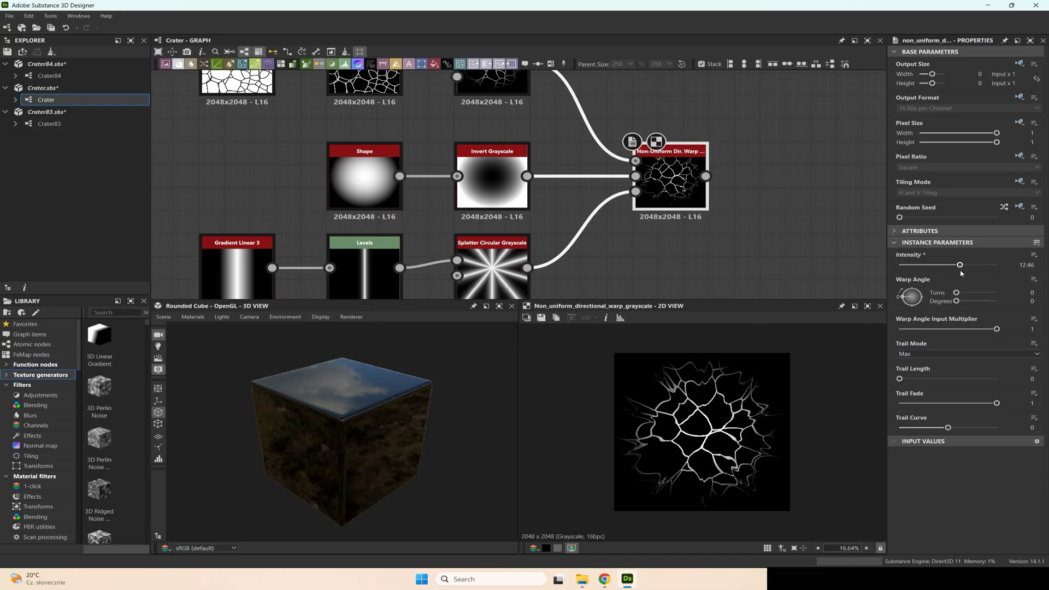
Step: Add a Blur HQ Grayscale node after the Non-Uniform Directional Warp with Quality 1 and Intensity 1.84
middle_drag(498, 224, 370, 217)
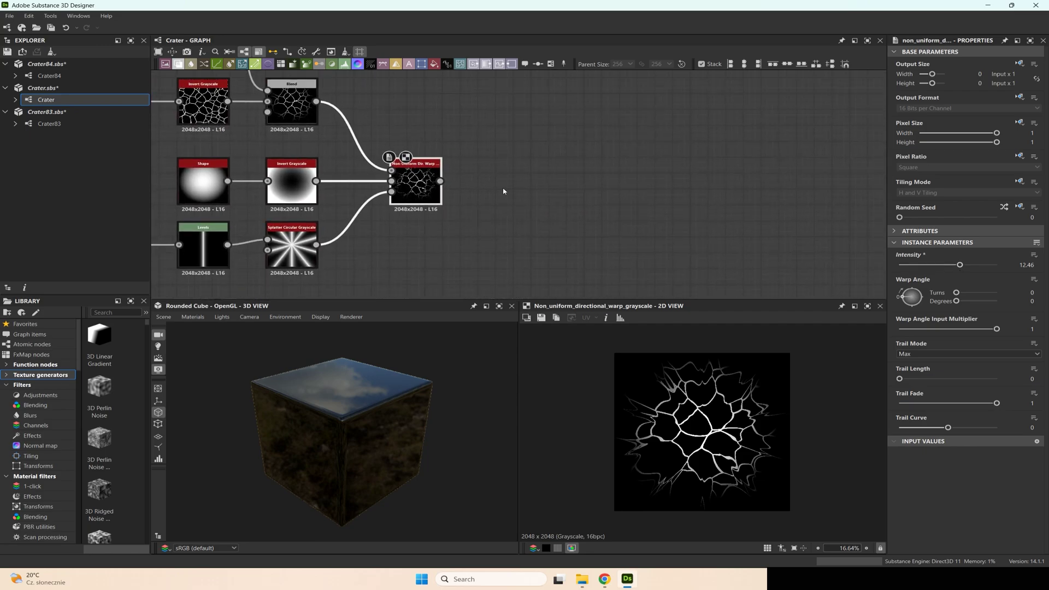
scroll(426, 176, up, 2)
middle_drag(490, 167, 405, 196)
middle_drag(519, 171, 466, 210)
drag(338, 238, 437, 132)
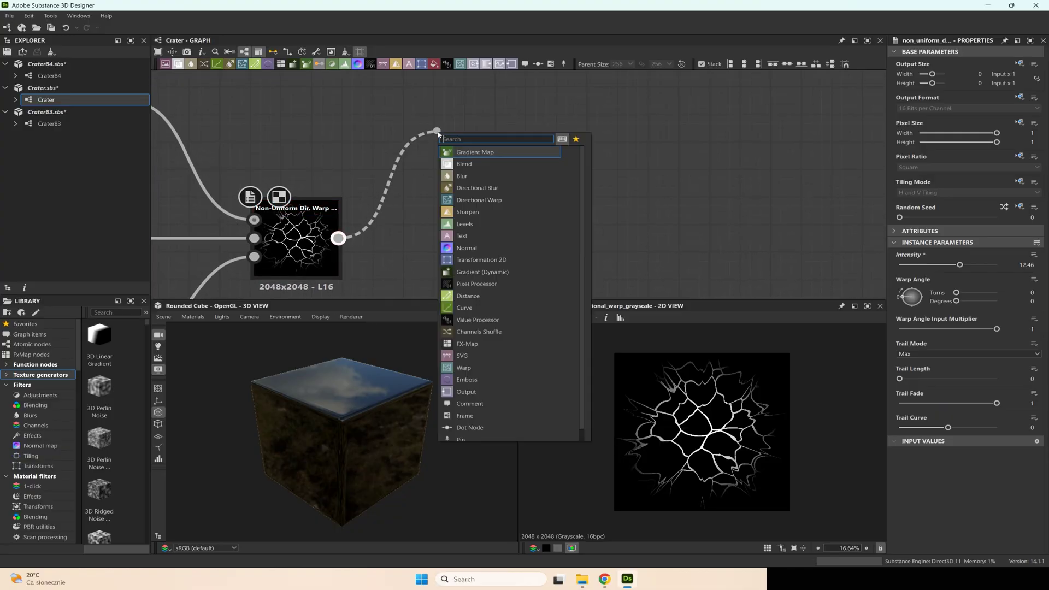
text(blu)
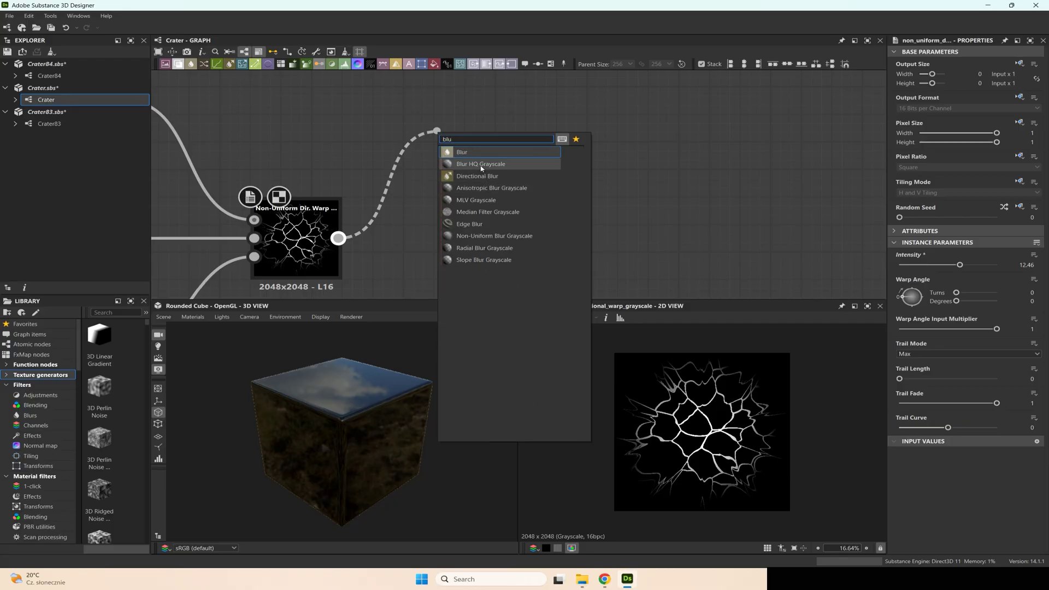
click(480, 164)
drag(484, 155, 454, 155)
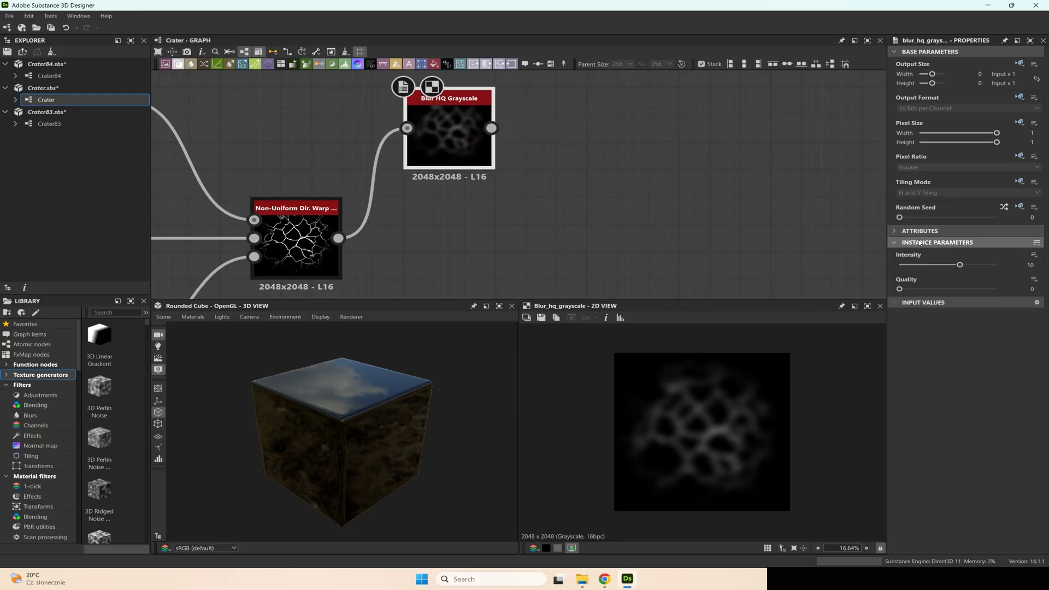
drag(905, 289, 961, 288)
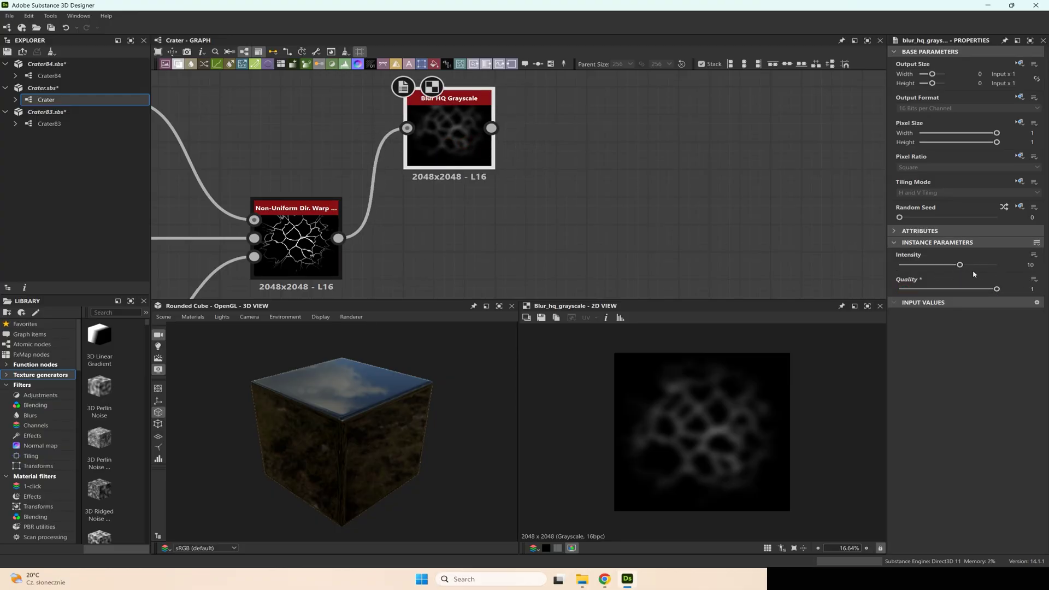
drag(957, 266, 911, 270)
Step: Add an Invert Grayscale node after the Blur HQ Grayscale node
scroll(425, 201, up, 2)
middle_drag(517, 222, 370, 265)
drag(380, 139, 518, 137)
text(in)
click(521, 179)
Step: Add a Blend node with the inverted blur as foreground and the warp as background, using Min (Darken) blending
scroll(593, 204, down, 2)
middle_drag(592, 205, 510, 192)
drag(520, 146, 657, 229)
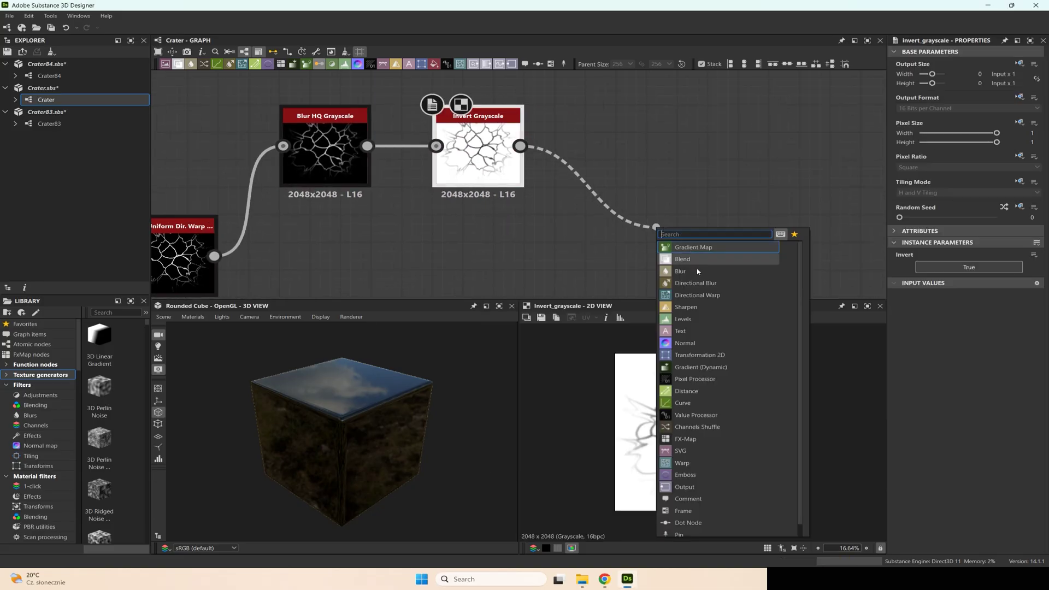
click(687, 264)
drag(214, 256, 652, 248)
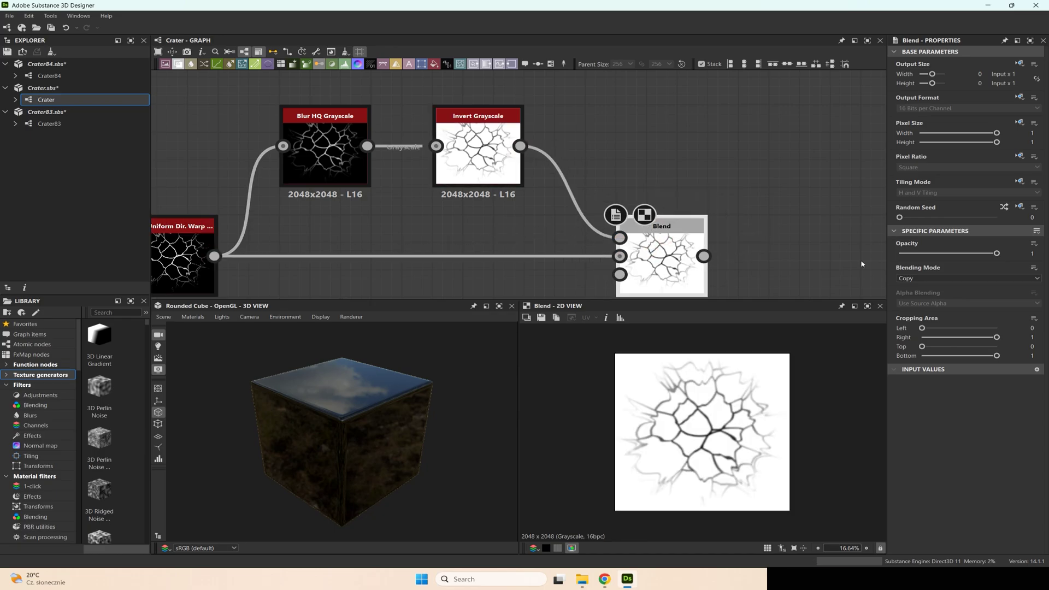
click(922, 278)
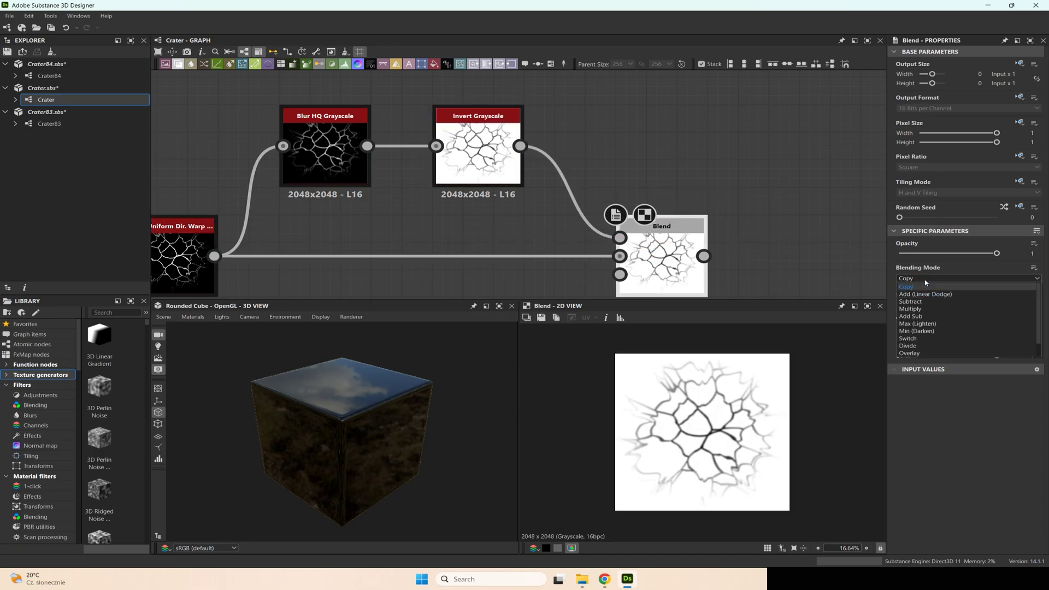
click(929, 331)
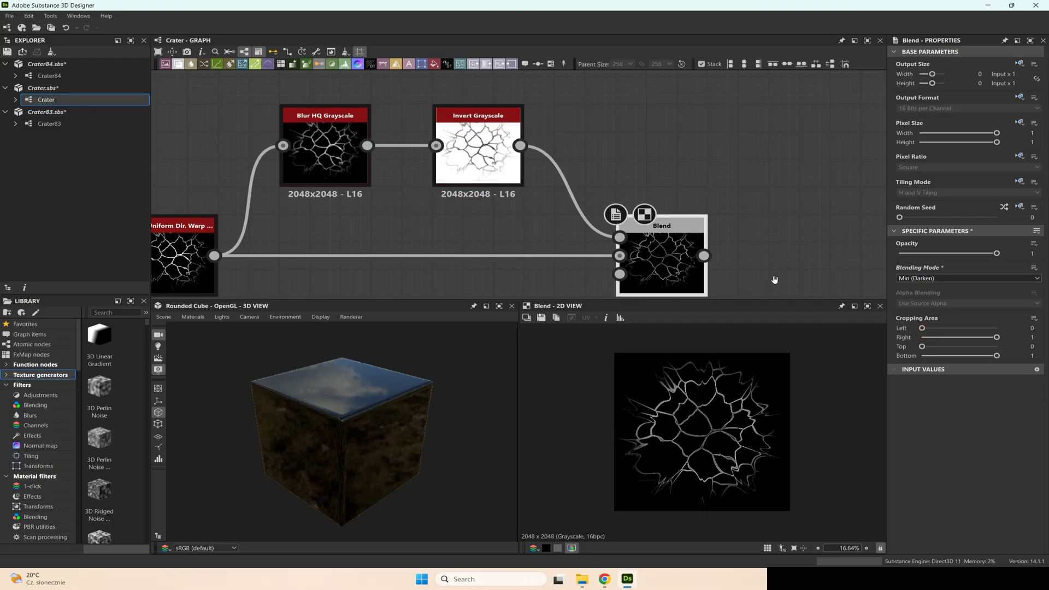
Step: Examine the Blend node's crack outlines up close and review the settings of the Invert Grayscale and Blur HQ Grayscale nodes
middle_drag(778, 286, 765, 252)
scroll(720, 446, up, 3)
scroll(716, 469, up, 1)
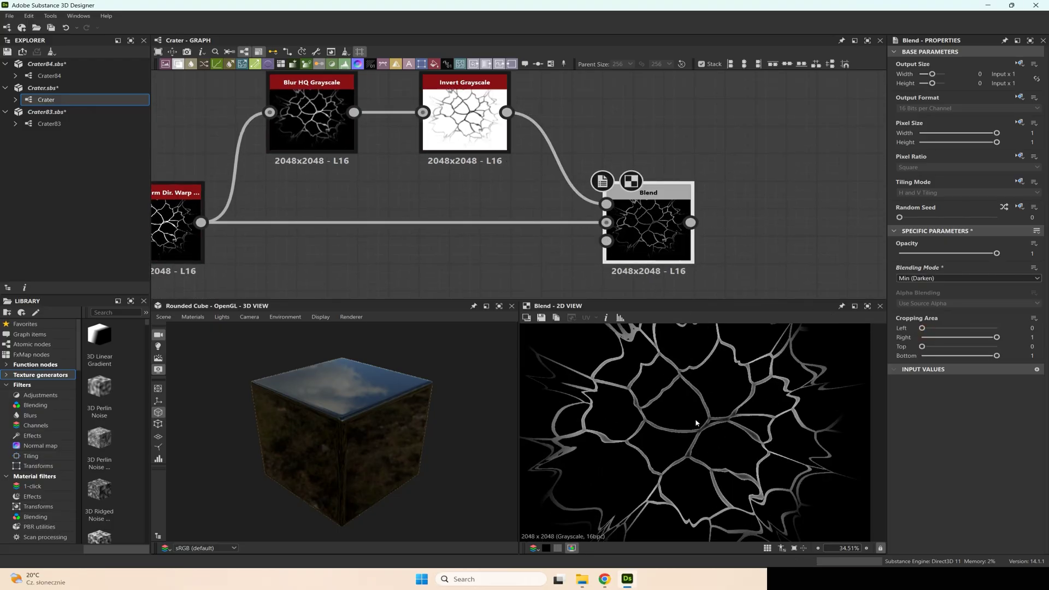
scroll(697, 426, up, 3)
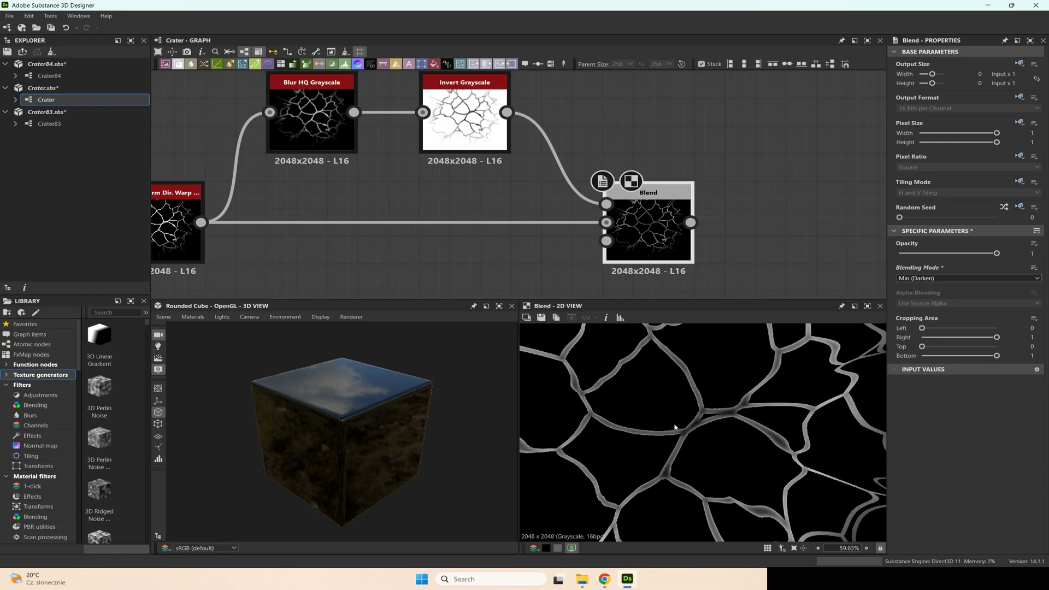
scroll(675, 427, down, 3)
scroll(675, 427, up, 2)
click(468, 129)
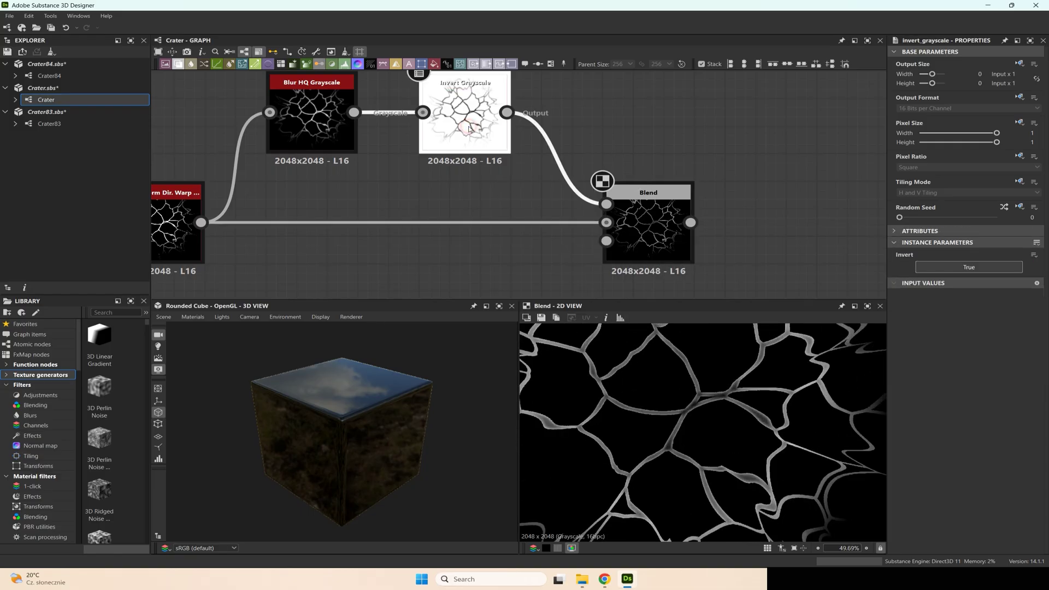
click(312, 126)
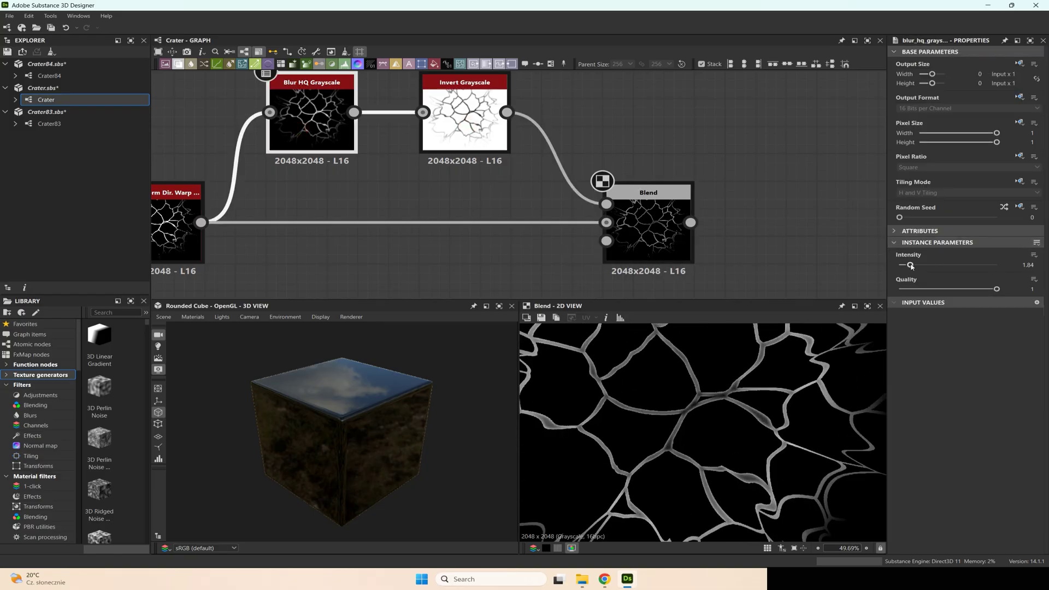
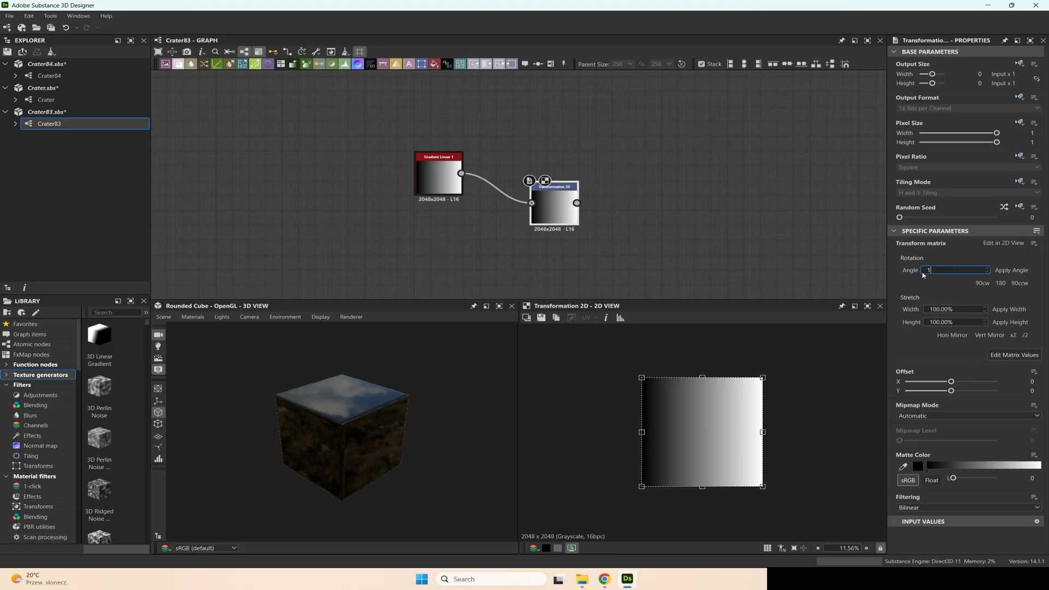
Step: Rotate the linear gradient by 180 degrees in the Transformation 2D node and place that node lower in the graph
key(Return)
click(643, 220)
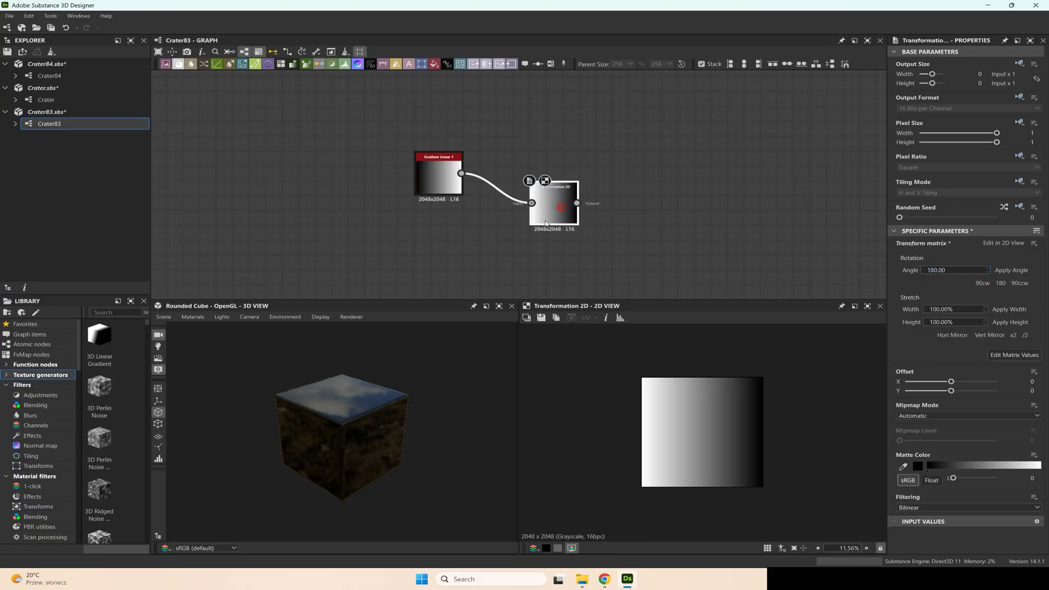
drag(567, 216, 534, 246)
Step: Add a Tile Sampler Grayscale node with its Pattern set to Pattern Input and Pattern Input Number set to 2
click(588, 190)
key(space)
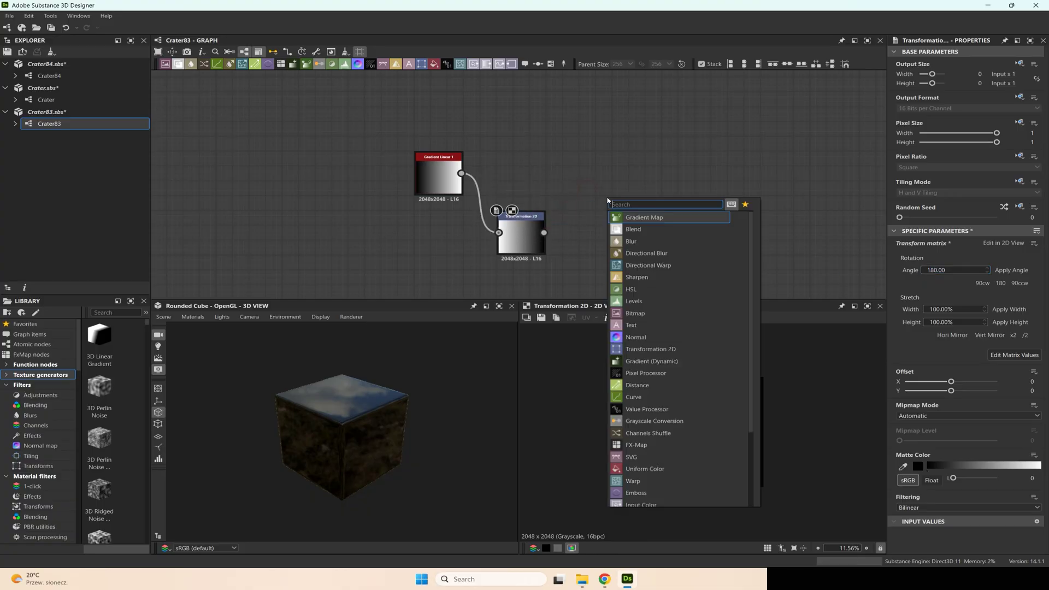
text(sample)
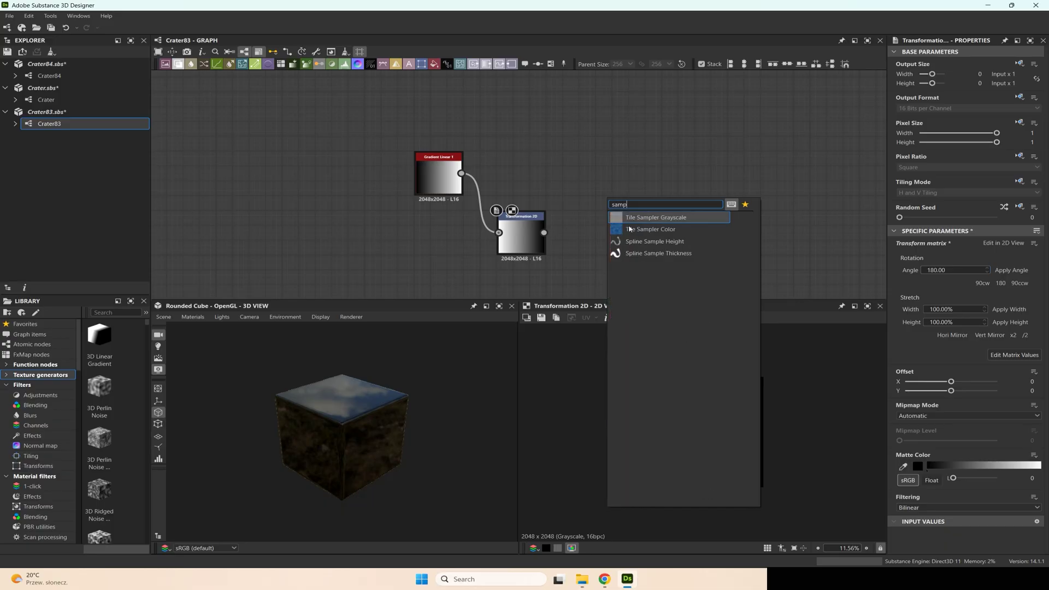
click(650, 218)
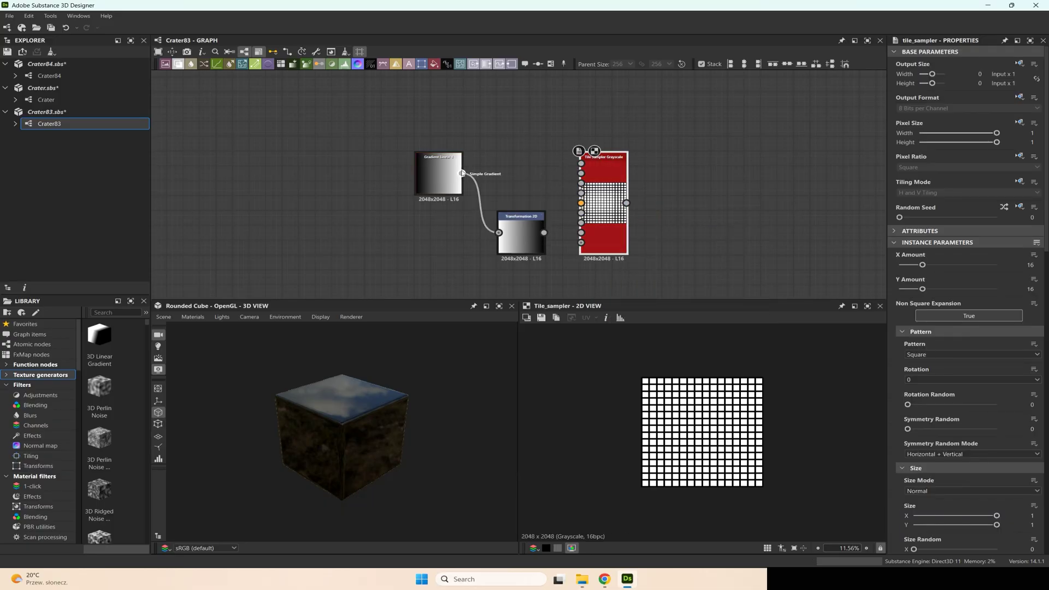
click(626, 204)
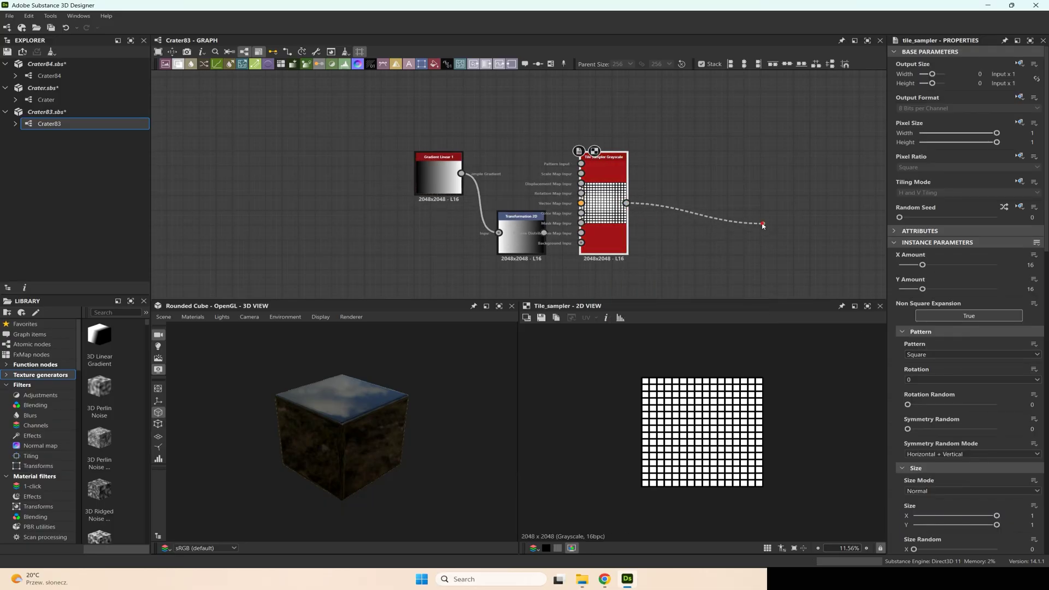
click(931, 355)
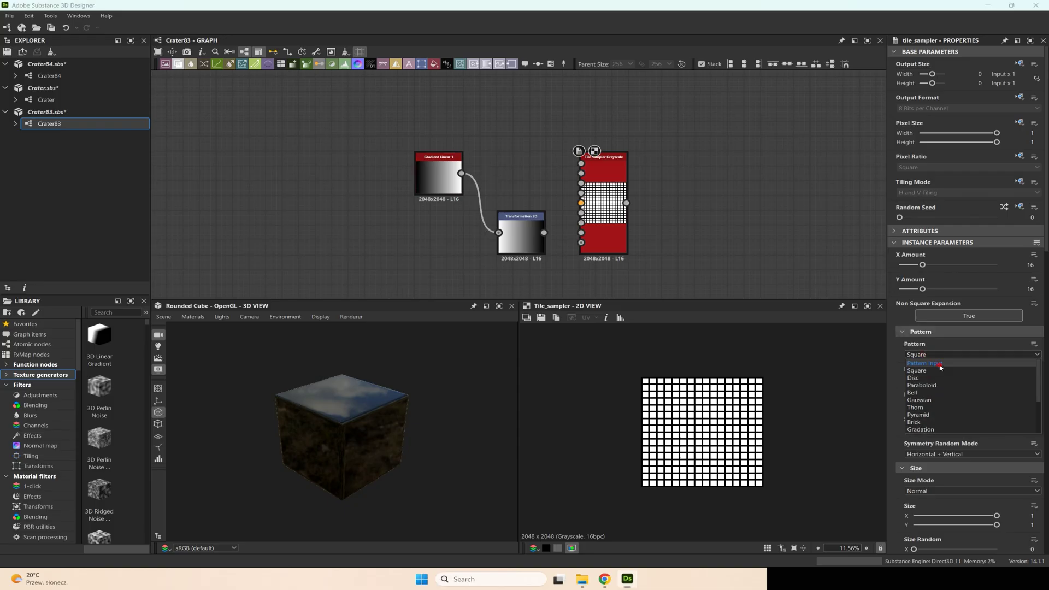
click(940, 364)
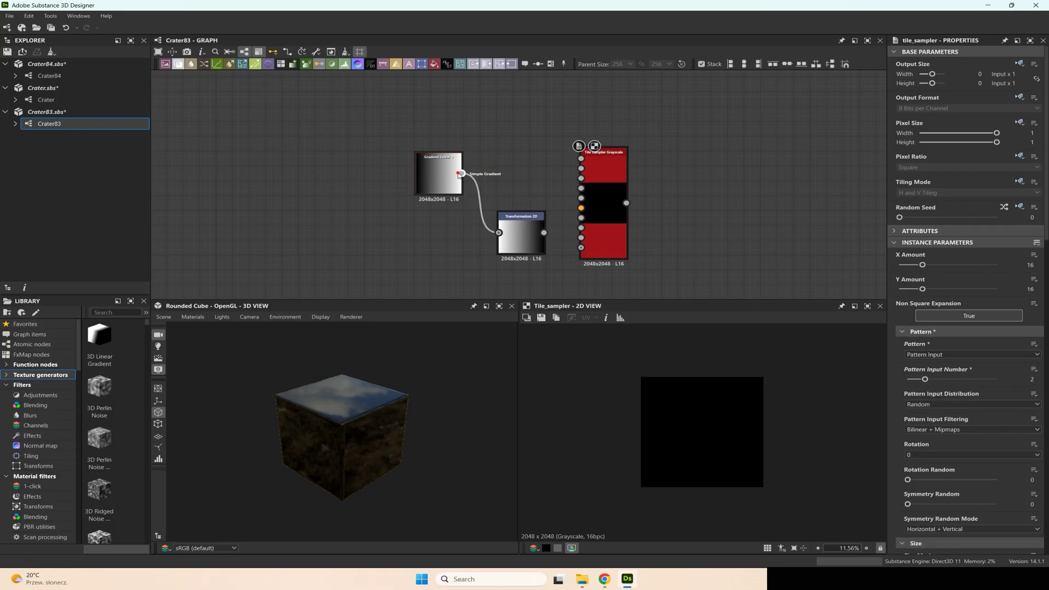
Step: Connect Gradient Linear 1 and Transformation 2D to the Tile Sampler's first and second pattern inputs
drag(462, 174, 581, 158)
drag(545, 232, 581, 169)
click(599, 181)
scroll(798, 416, up, 3)
middle_drag(654, 190, 527, 142)
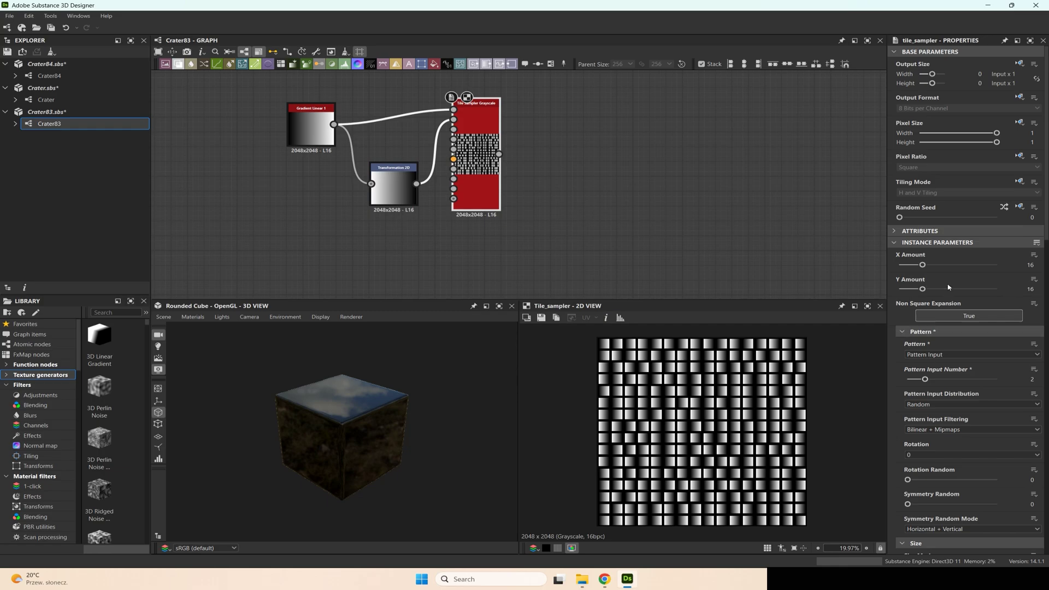
Step: Set the Tile Sampler's X Amount to 29, Y Amount to 4, Color Random to 1 and Mask Random to 0.49
drag(932, 265, 905, 294)
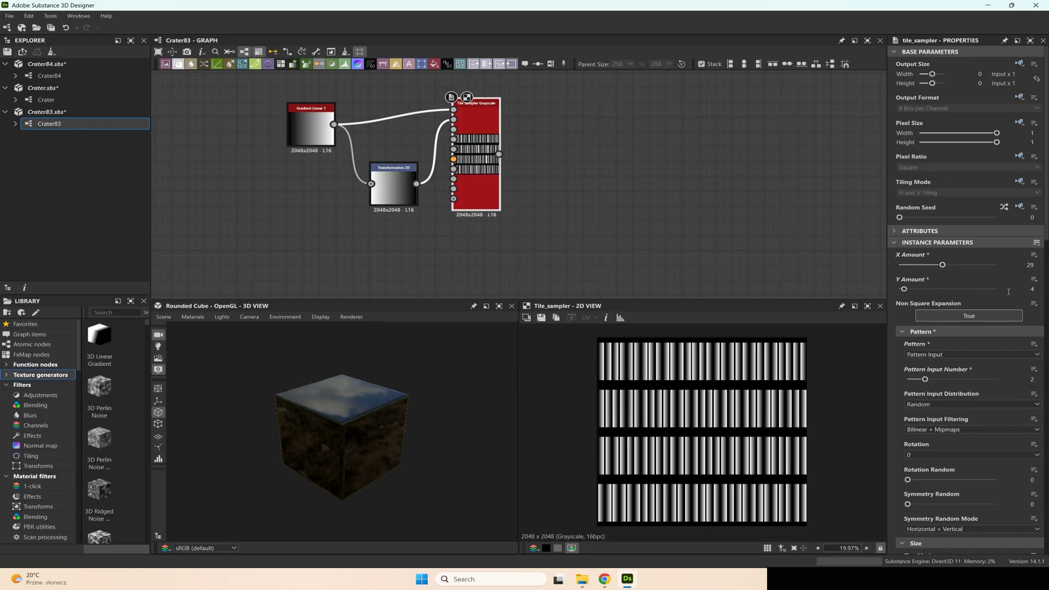
scroll(966, 383, down, 5)
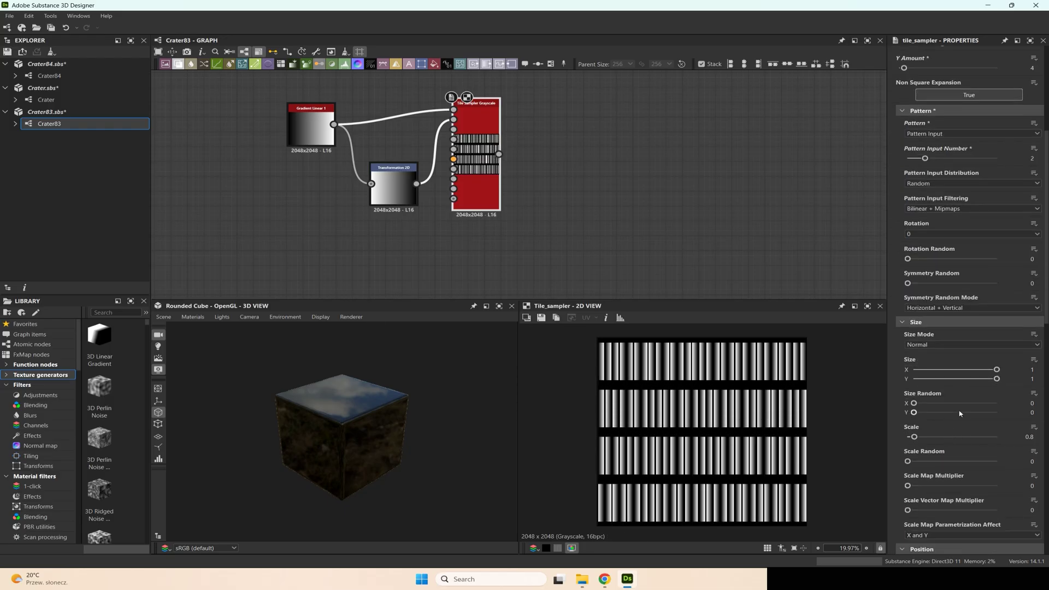
scroll(965, 295, down, 8)
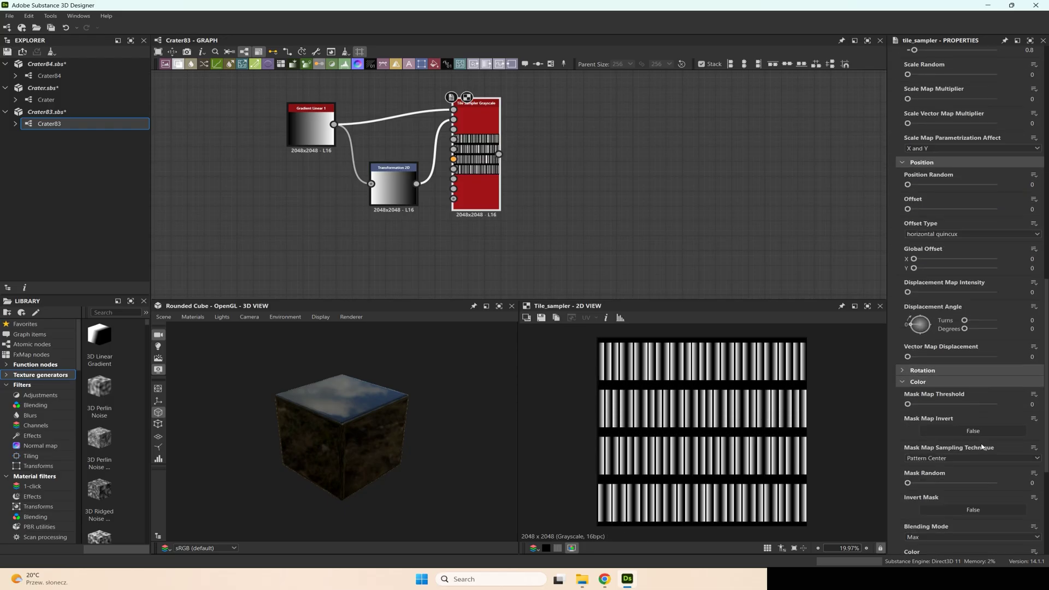
scroll(978, 428, down, 6)
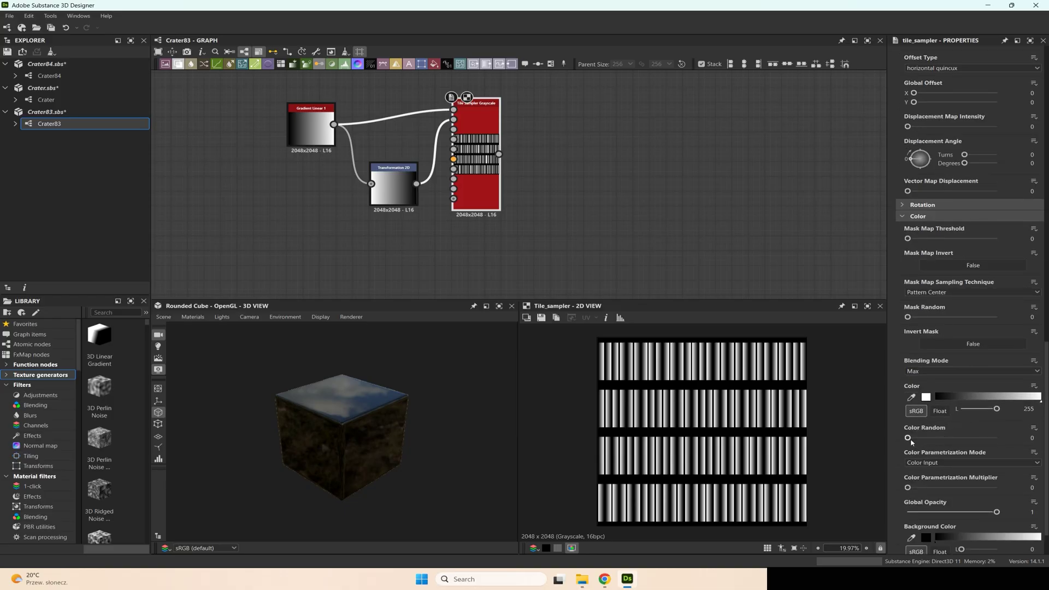
drag(907, 438, 998, 439)
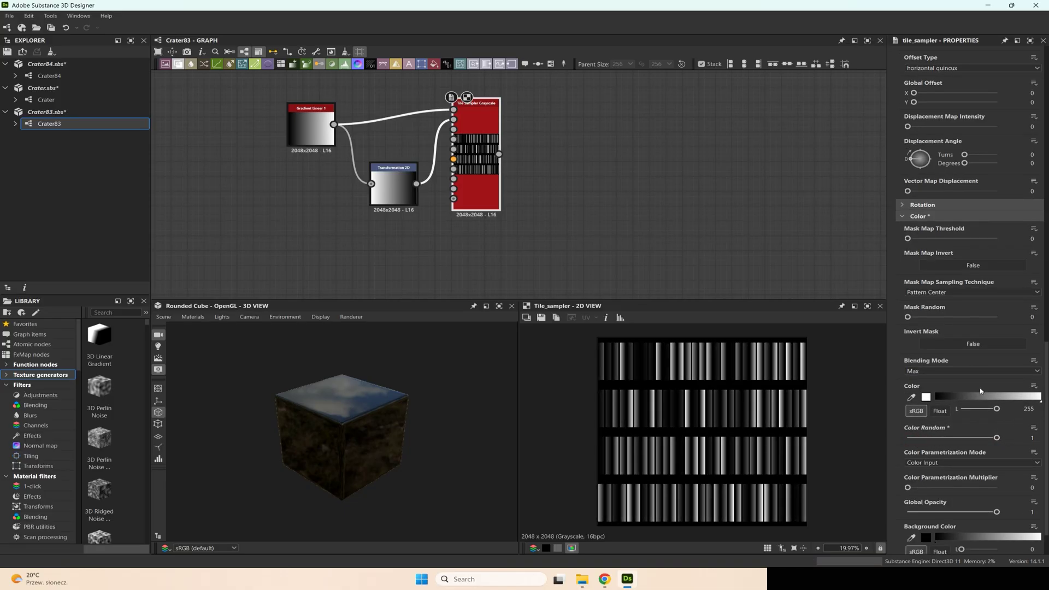
drag(913, 318, 953, 322)
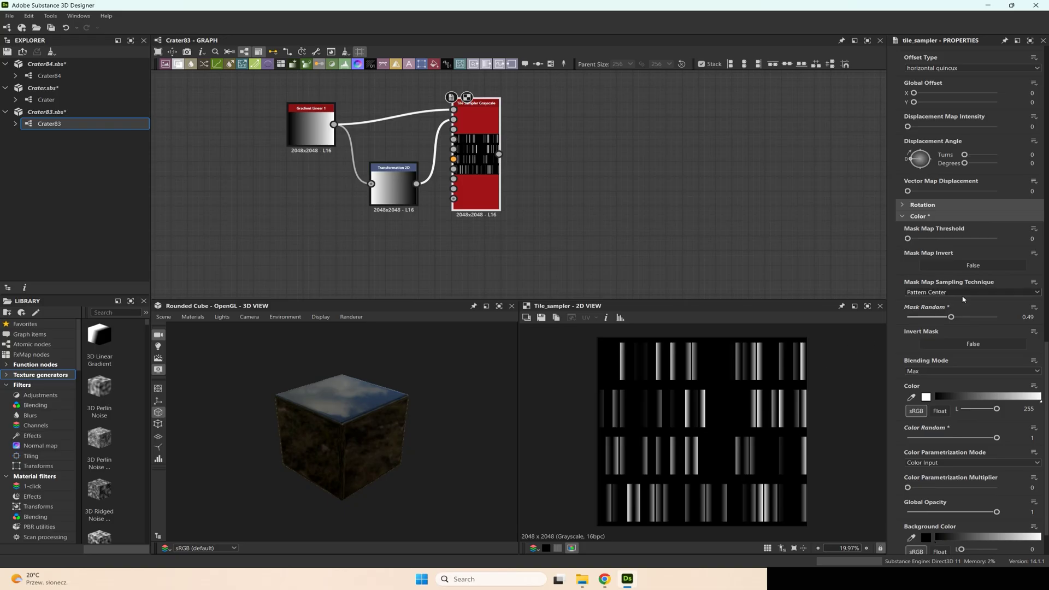
Step: Set the Tile Sampler's Position Random to 10 and Offset to 1
scroll(963, 299, up, 5)
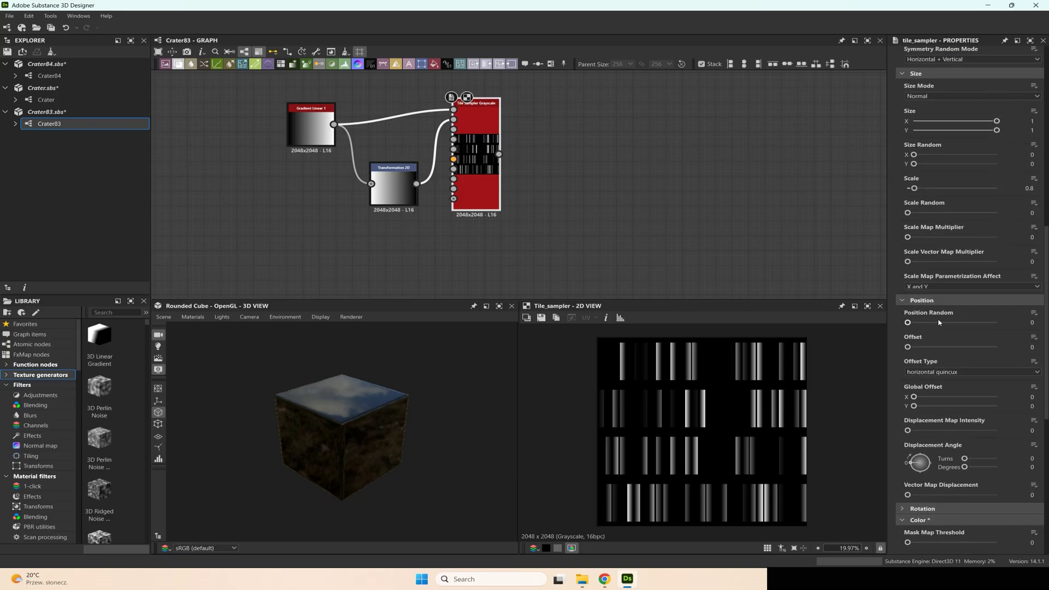
drag(919, 323, 1000, 323)
drag(908, 347, 1002, 348)
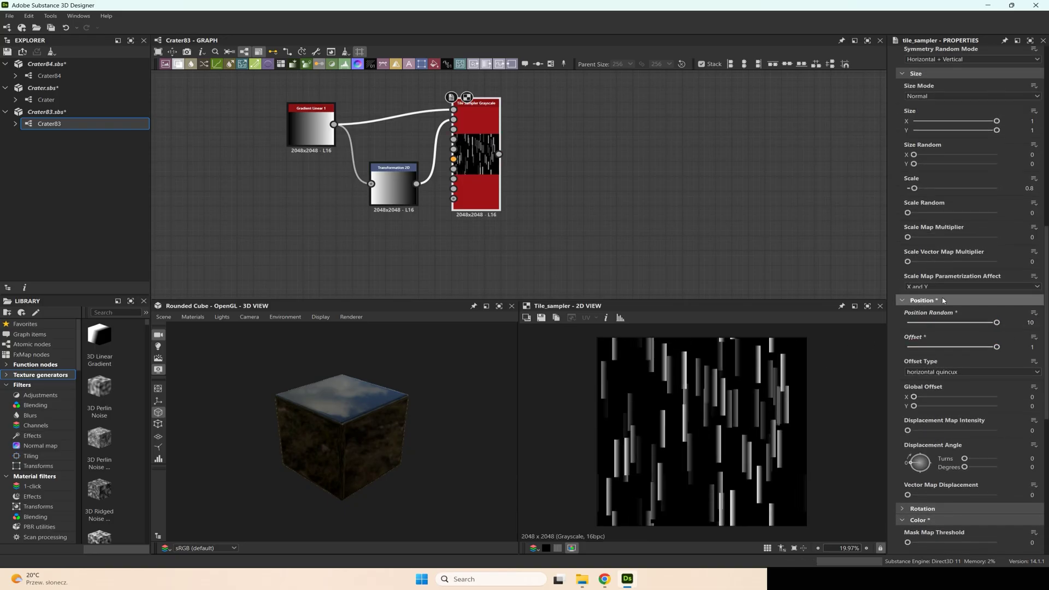
Step: Set the Tile Sampler's Y Size Random to 0.14 and Scale to 2.74
scroll(1004, 383, up, 2)
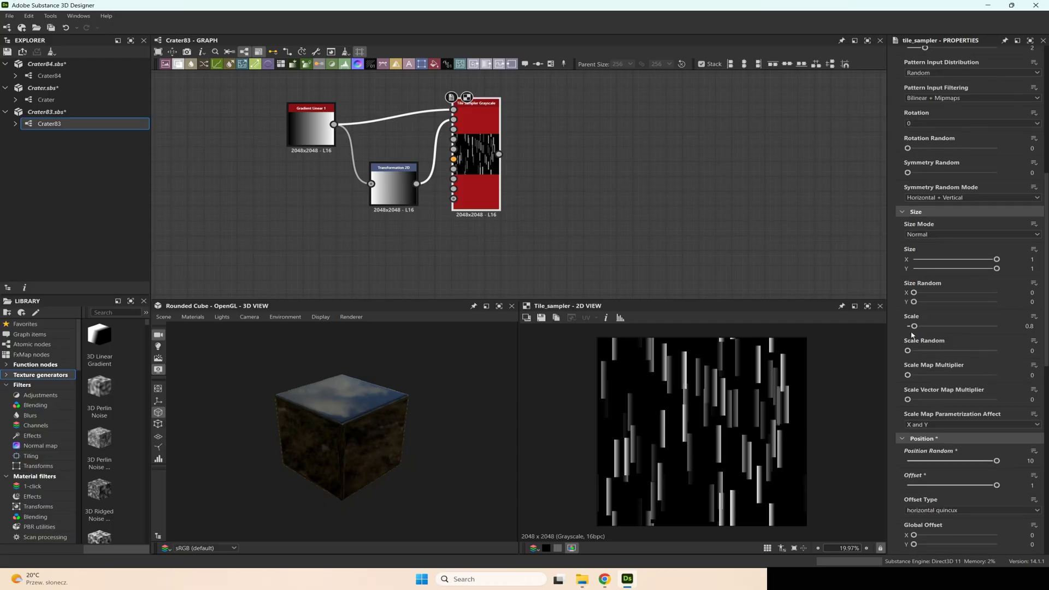
drag(916, 327, 926, 302)
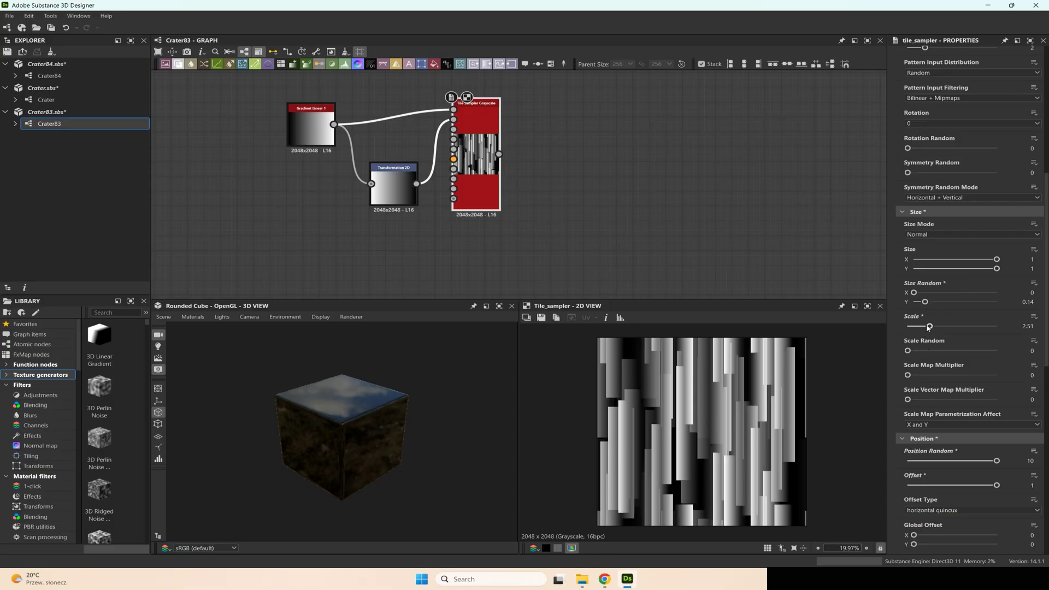
drag(929, 327, 927, 327)
Step: Add a Shape Mapper node fed by the Tile Sampler Grayscale output
scroll(637, 235, down, 3)
middle_drag(637, 218, 567, 229)
scroll(519, 214, up, 3)
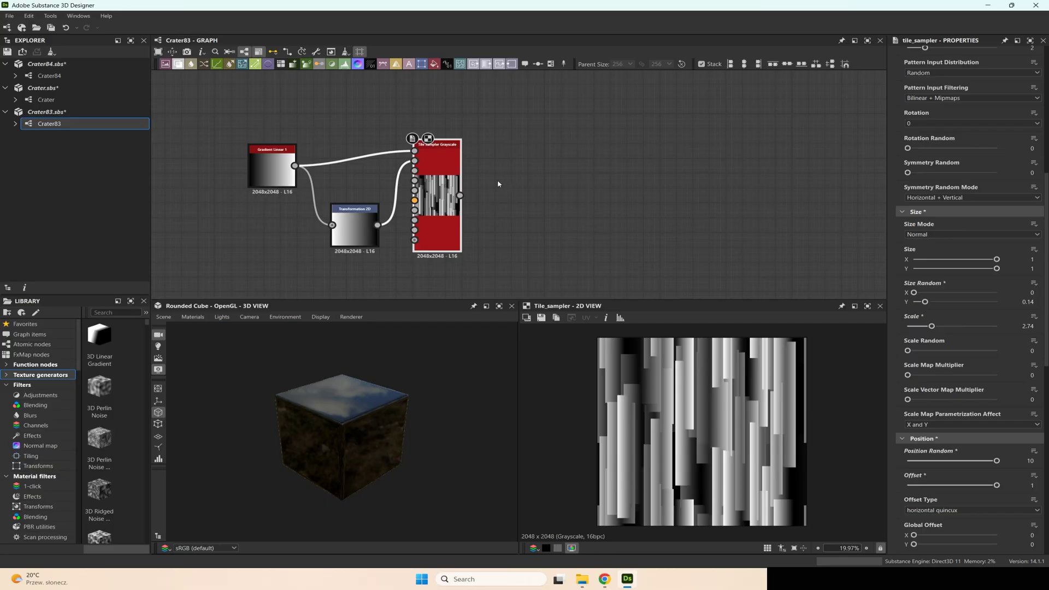
scroll(498, 184, up, 2)
drag(462, 197, 537, 199)
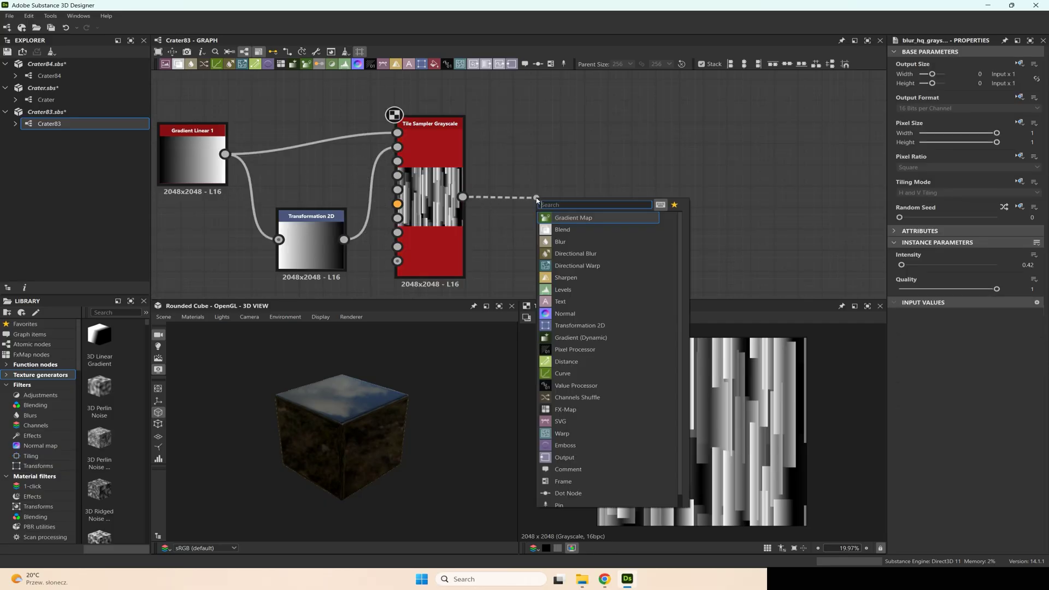
text(sha)
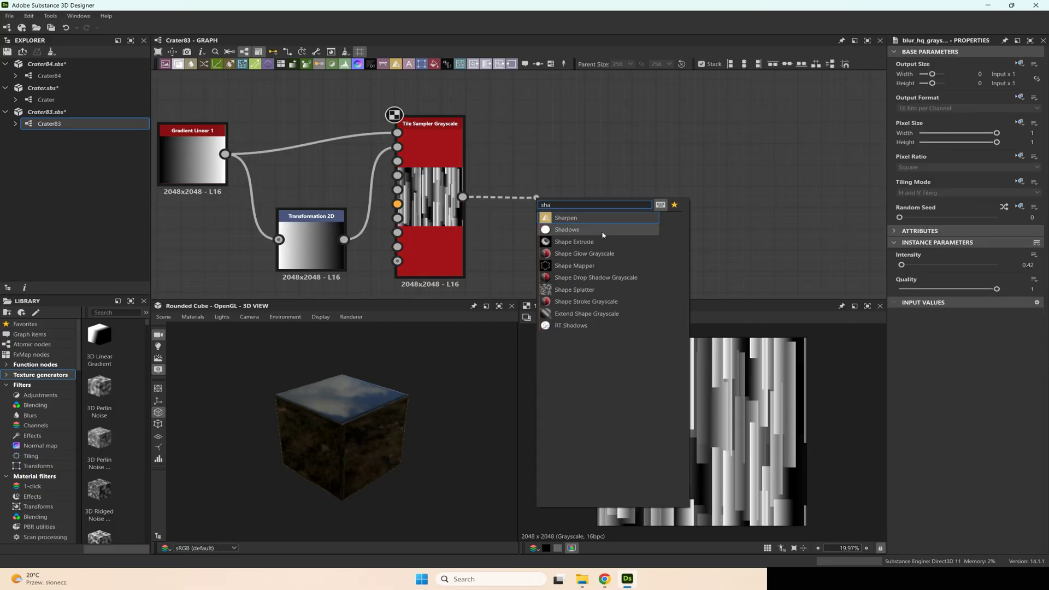
click(596, 266)
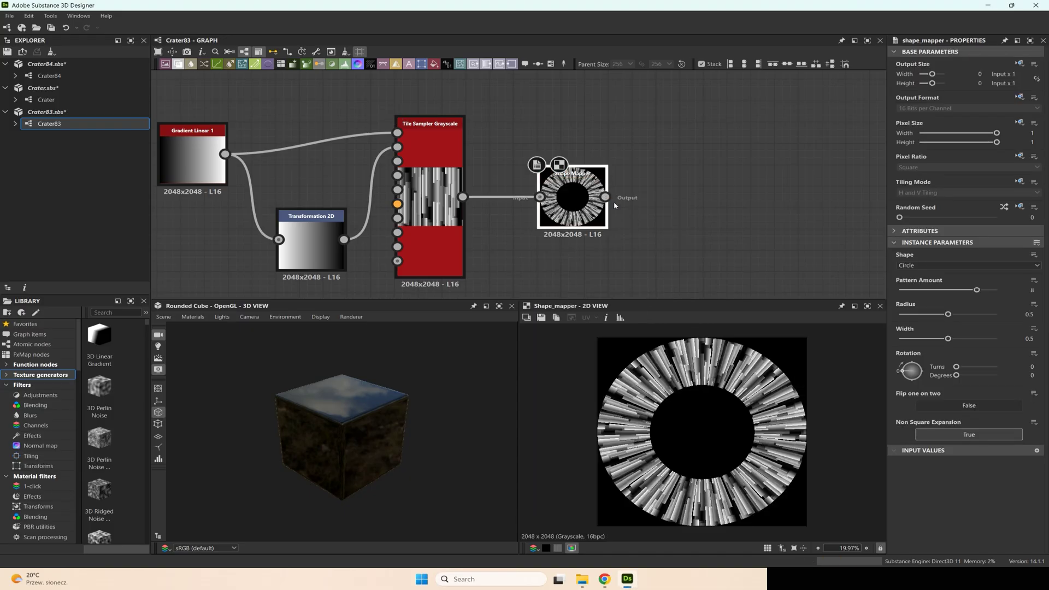
Step: Set the Shape Mapper's Radius to 0 and Width to 1, and reduce its Pattern Amount close to the minimum
drag(948, 315, 879, 320)
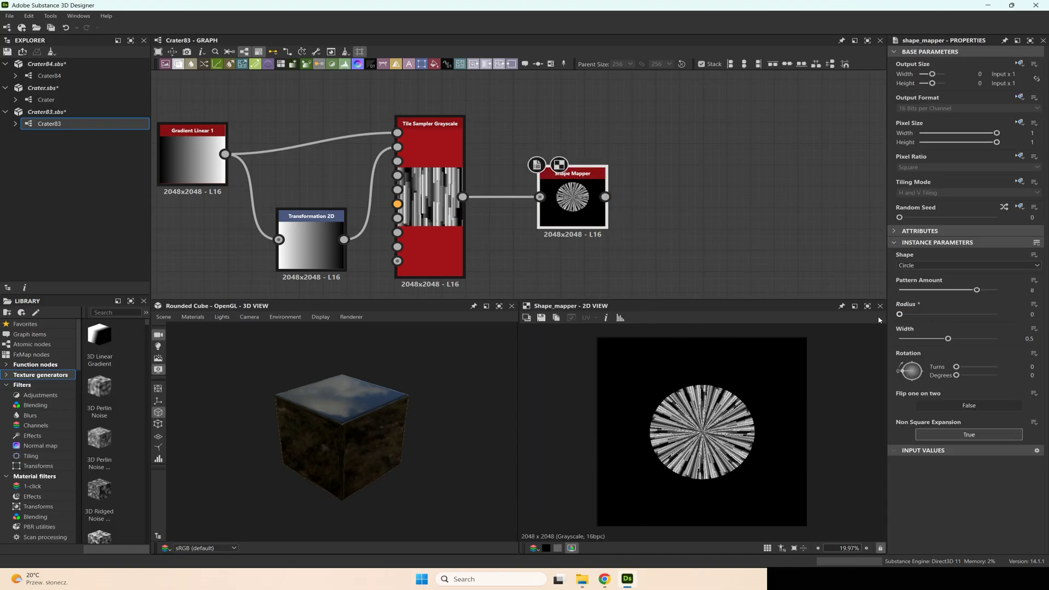
drag(948, 339, 1032, 344)
drag(975, 291, 913, 298)
Step: Add a Blur HQ Grayscale node after the Shape Mapper with Quality 1 and Intensity 0.5
middle_drag(698, 231, 519, 264)
drag(404, 236, 503, 231)
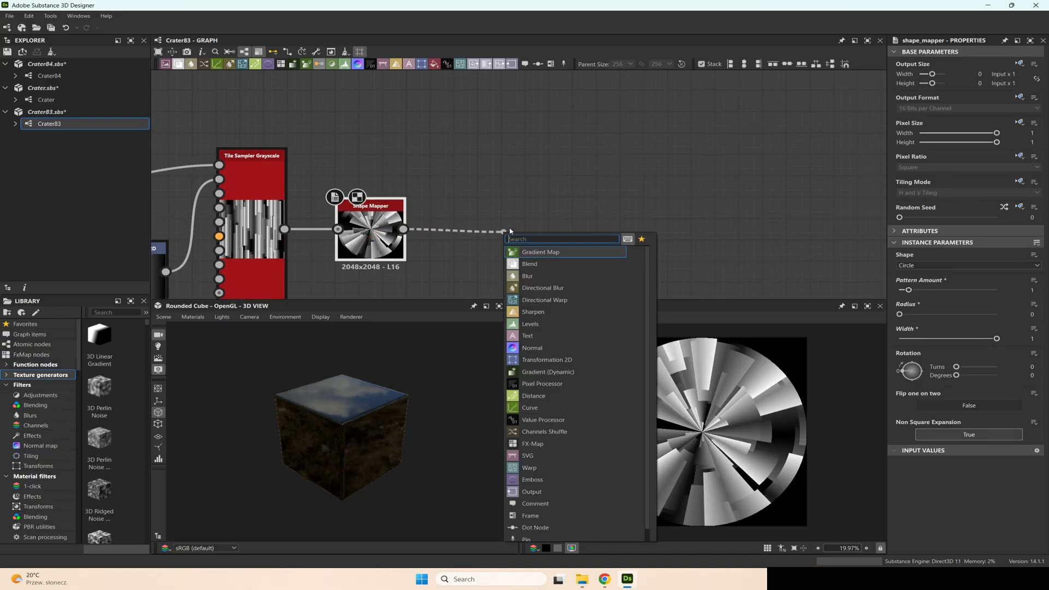
text(blu)
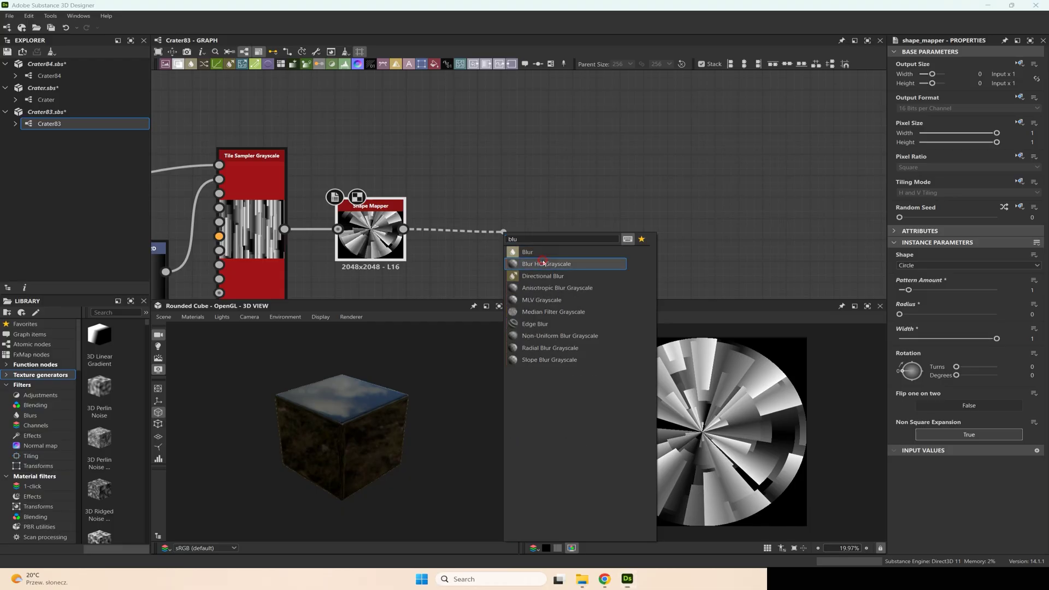
click(543, 264)
drag(521, 234, 474, 234)
drag(900, 288, 947, 289)
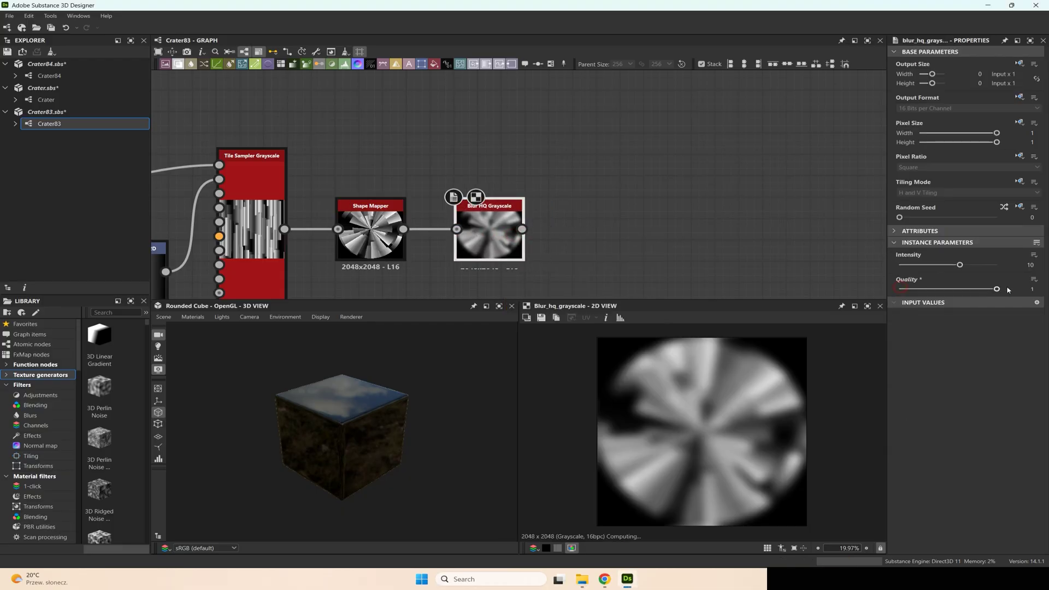
drag(959, 264, 904, 269)
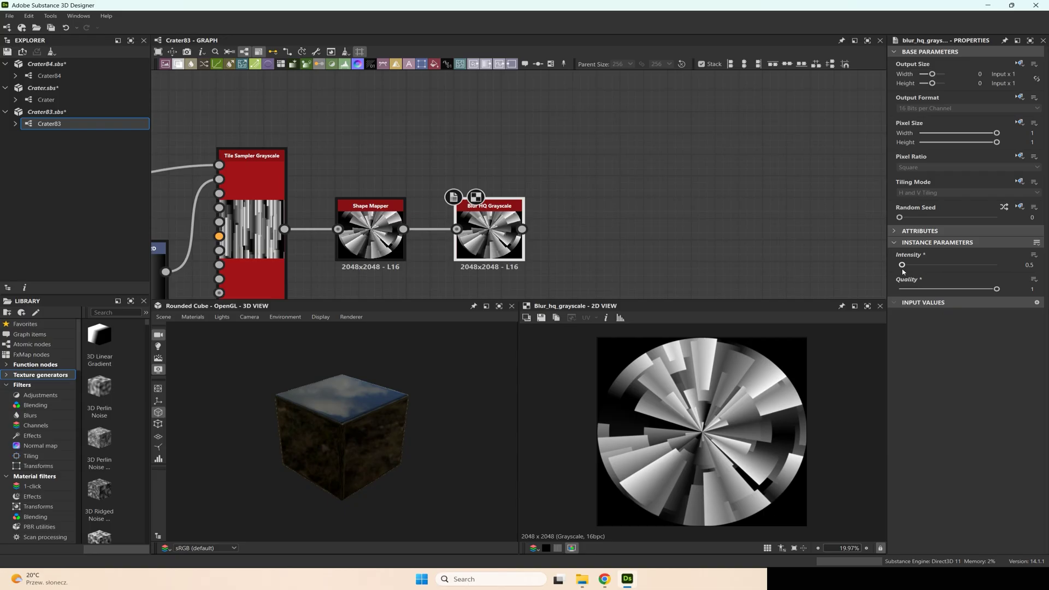
drag(903, 271, 902, 271)
Step: Add a Blend node after the Blur HQ Grayscale node and connect the blur's output to it
scroll(592, 195, down, 1)
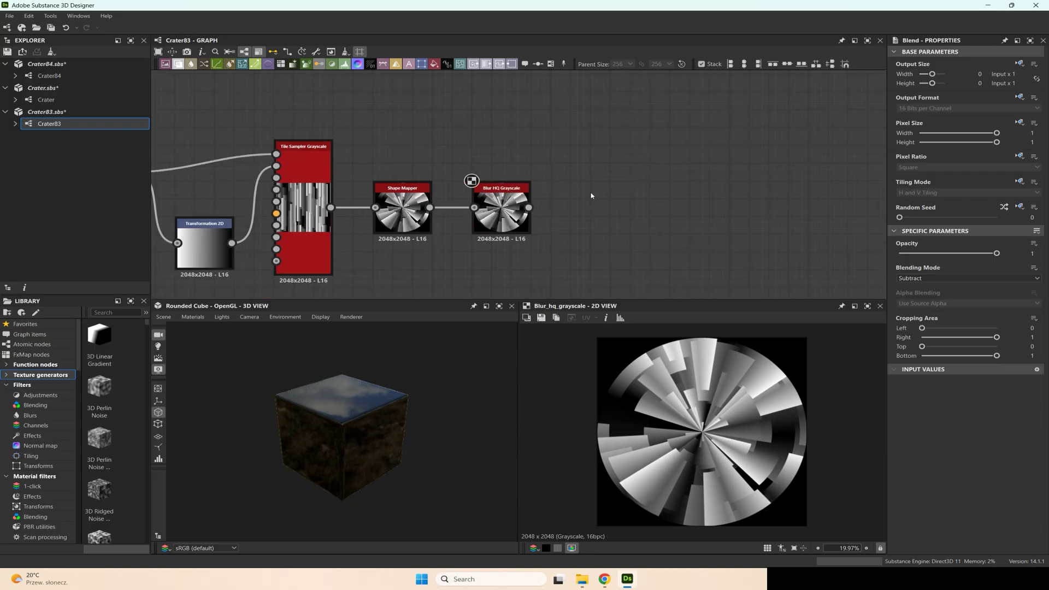
key(space)
text(blend)
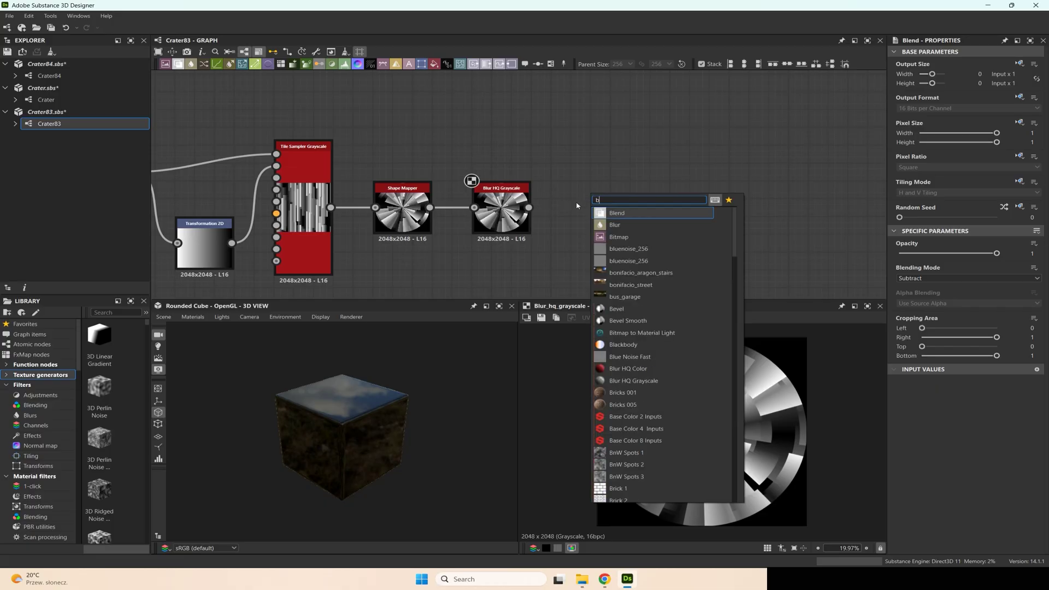
click(631, 214)
drag(629, 207, 676, 233)
drag(529, 208, 668, 208)
Step: Add a Shape node above the Blur HQ Grayscale node and set its Pattern to Paraboloid
key(space)
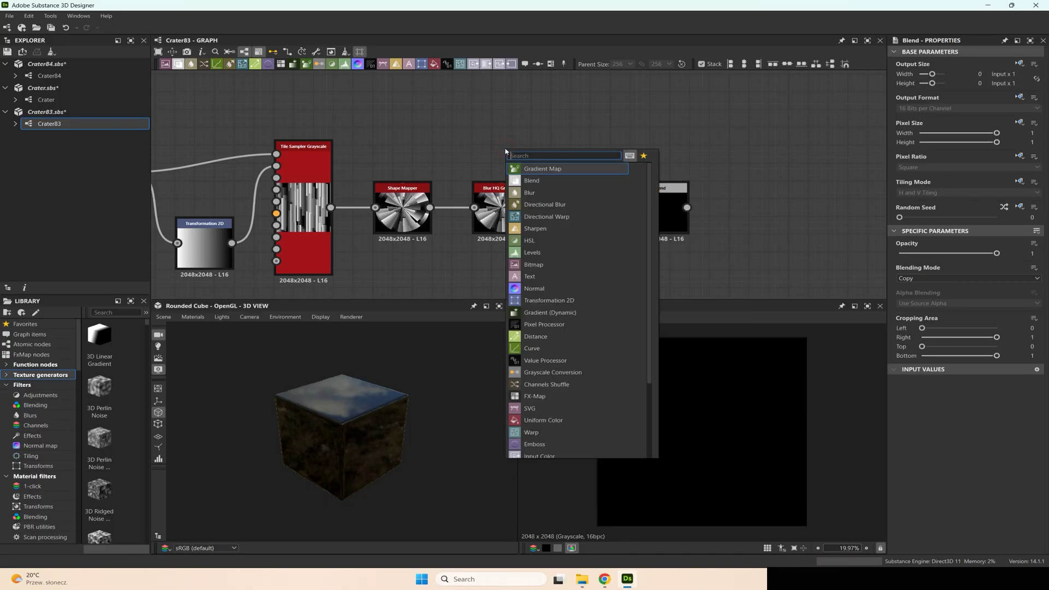
text(sha)
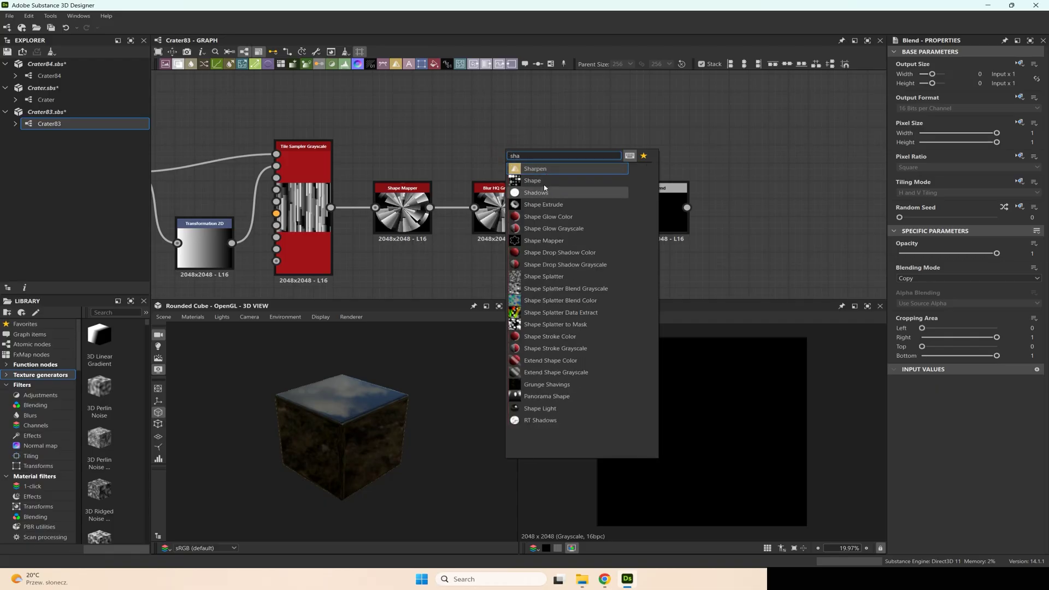
click(547, 181)
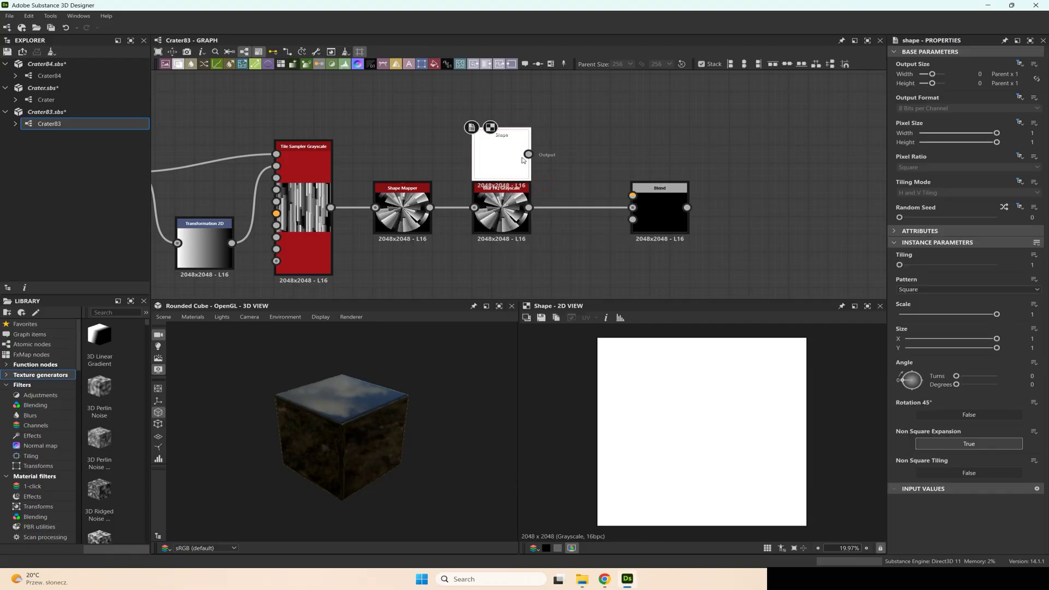
click(921, 288)
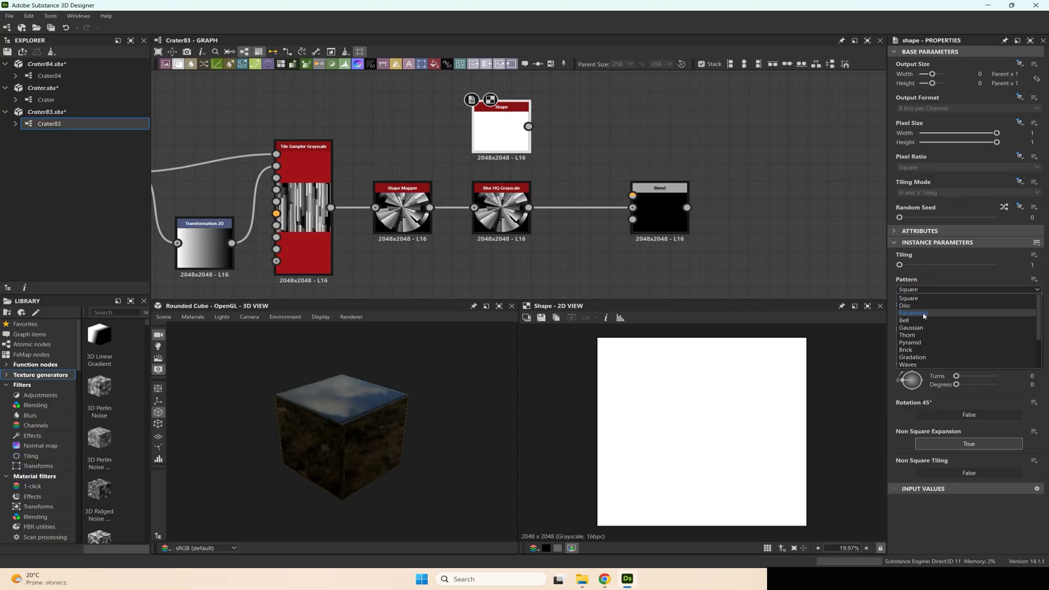
click(918, 310)
Step: Connect the Shape output to the Blend's foreground input and set the Blending Mode to Multiply, previewing the result
drag(529, 128, 632, 196)
click(661, 216)
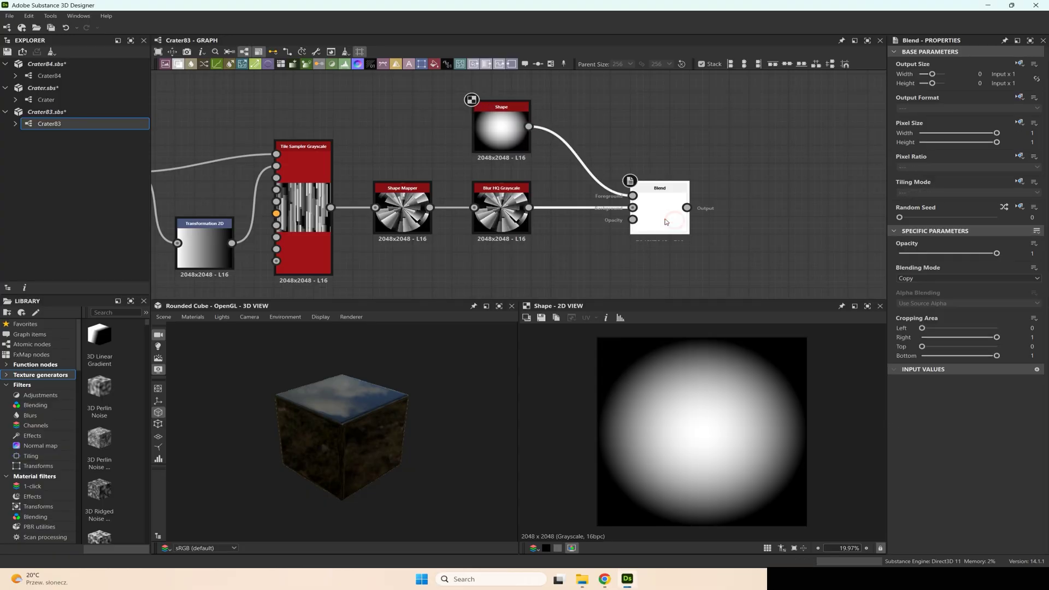
click(918, 279)
click(910, 308)
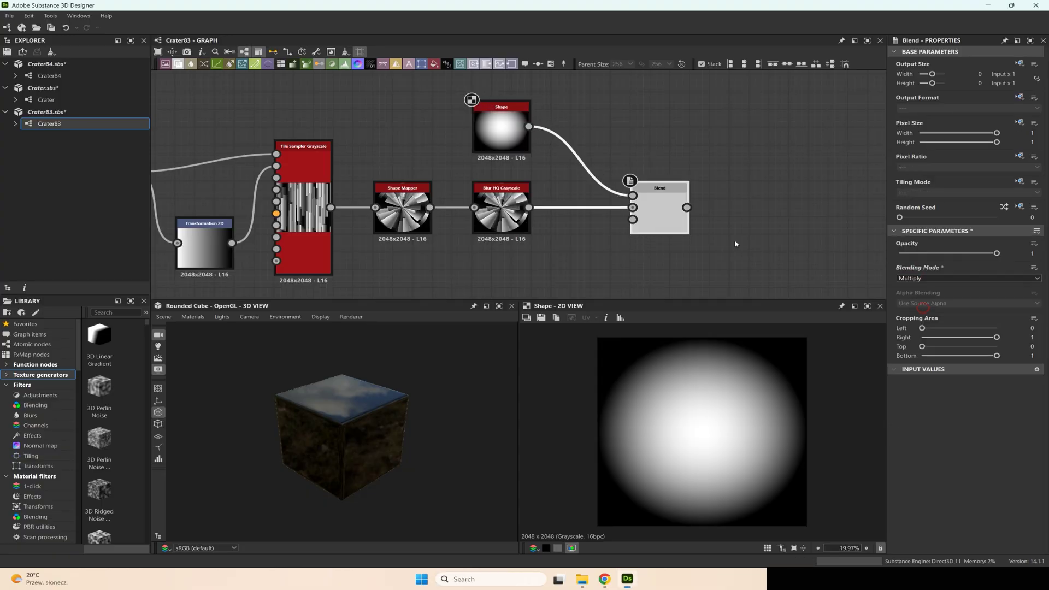
drag(655, 224, 635, 224)
double_click(635, 225)
middle_drag(672, 224, 548, 229)
click(594, 228)
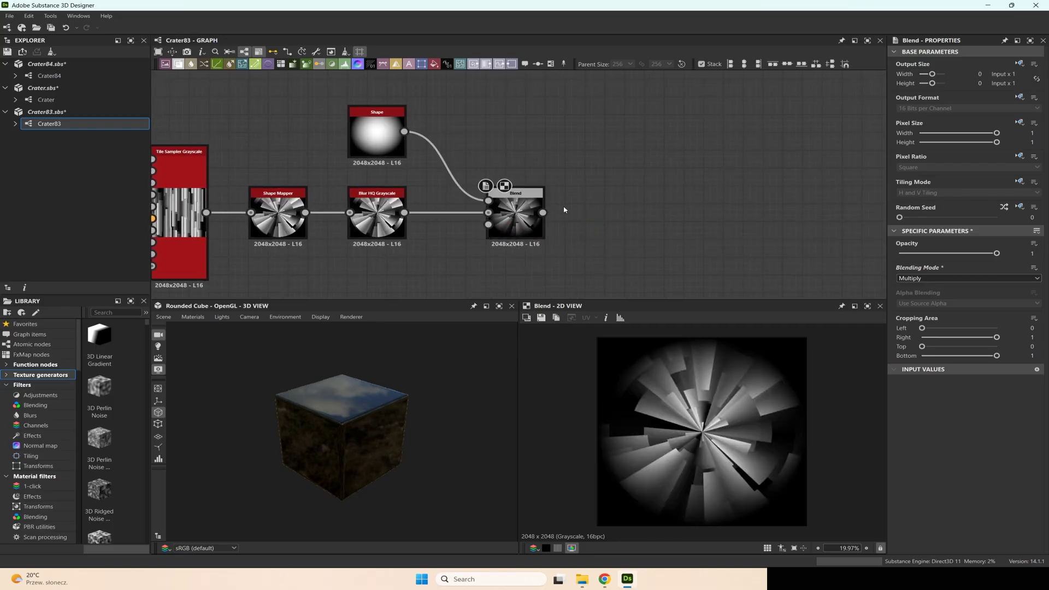
Step: Add a Blur HQ Grayscale node after the Multiply Blend with Quality 1 and Intensity 1.26
drag(596, 163, 603, 148)
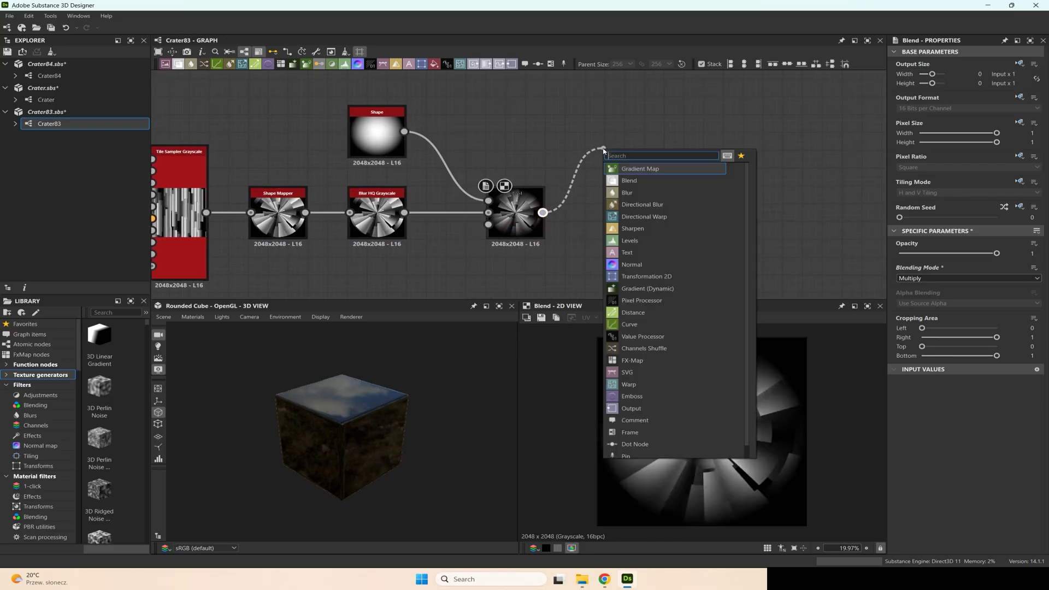
text(blur)
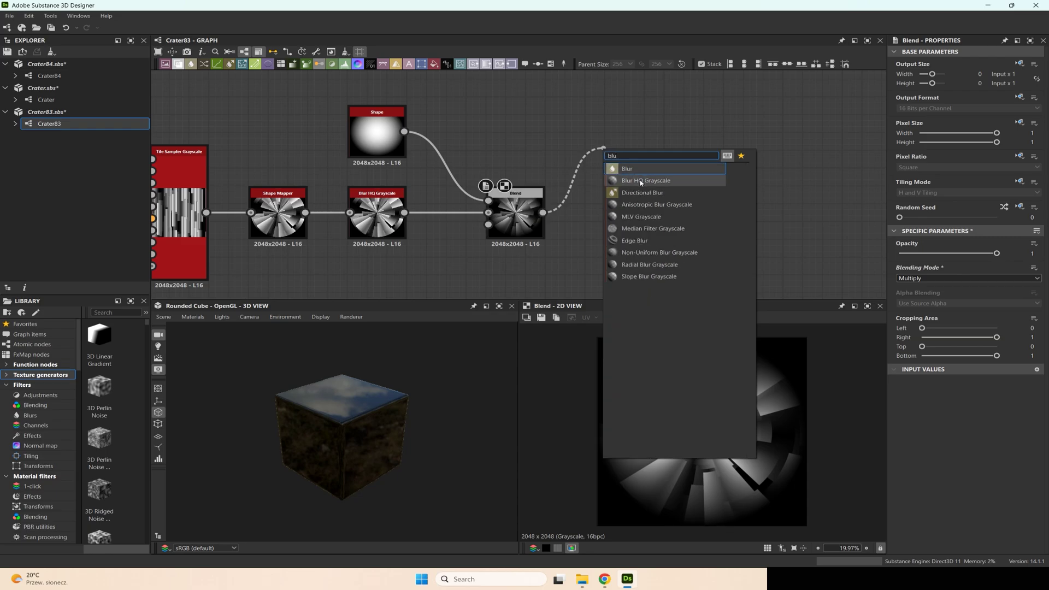
click(703, 183)
click(921, 290)
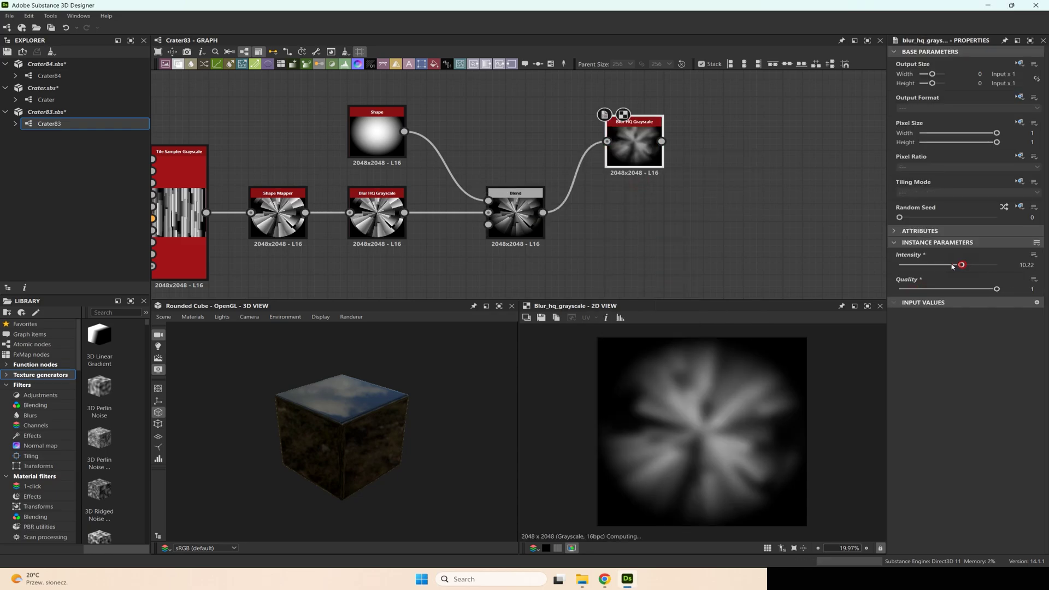
click(909, 265)
drag(909, 269, 907, 270)
click(715, 223)
Step: Add a second Blend node taking the new blur as foreground and the Multiply Blend's output as background
drag(645, 145, 708, 197)
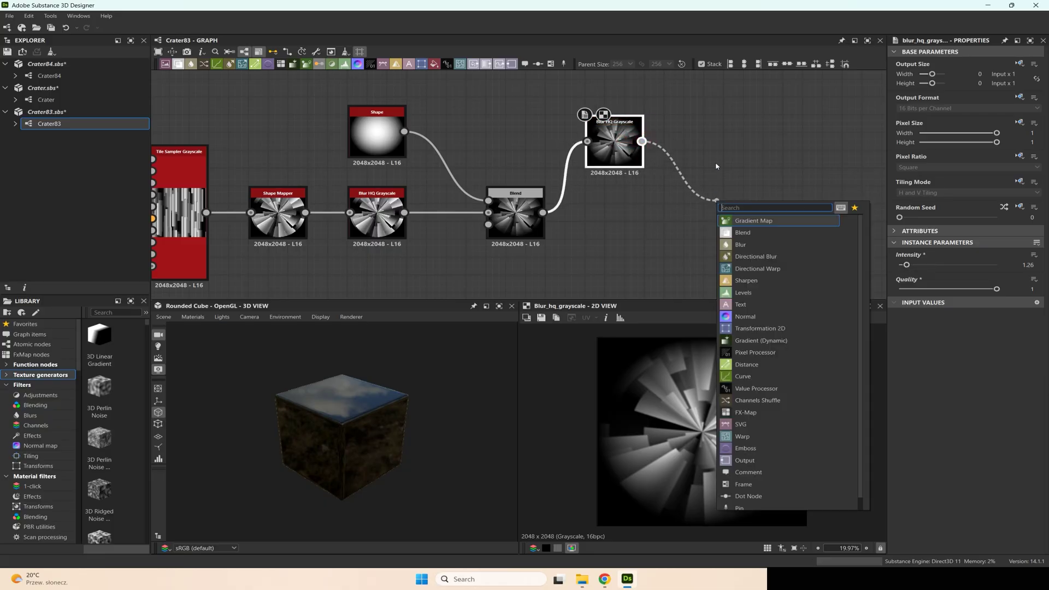
text(b)
click(751, 177)
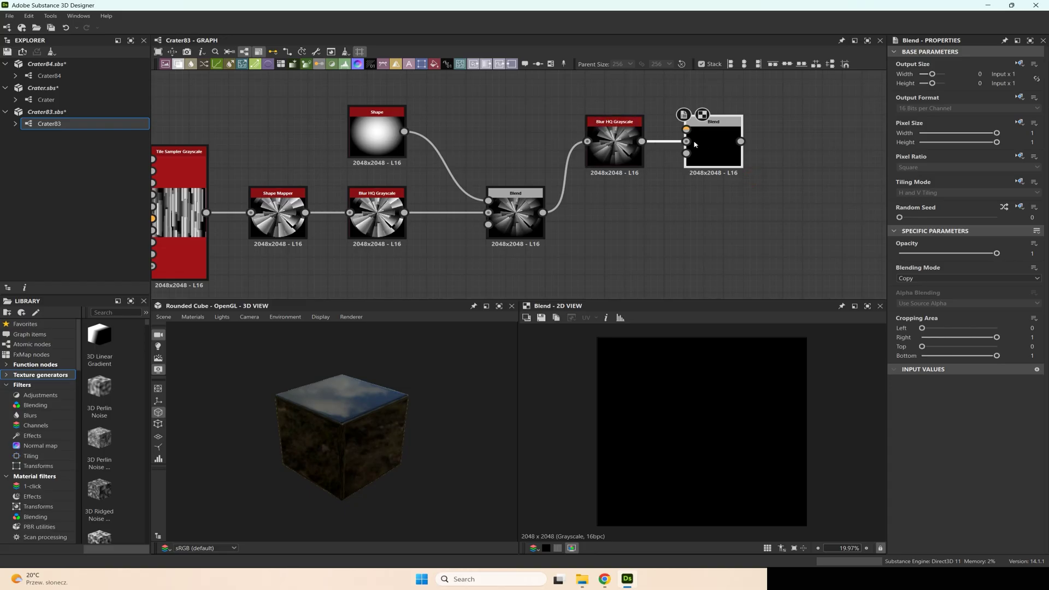
drag(716, 148, 715, 218)
mouse_move(640, 146)
mouse_down()
mouse_move(700, 202)
mouse_move(625, 174)
mouse_move(640, 165)
mouse_up()
drag(543, 213, 687, 212)
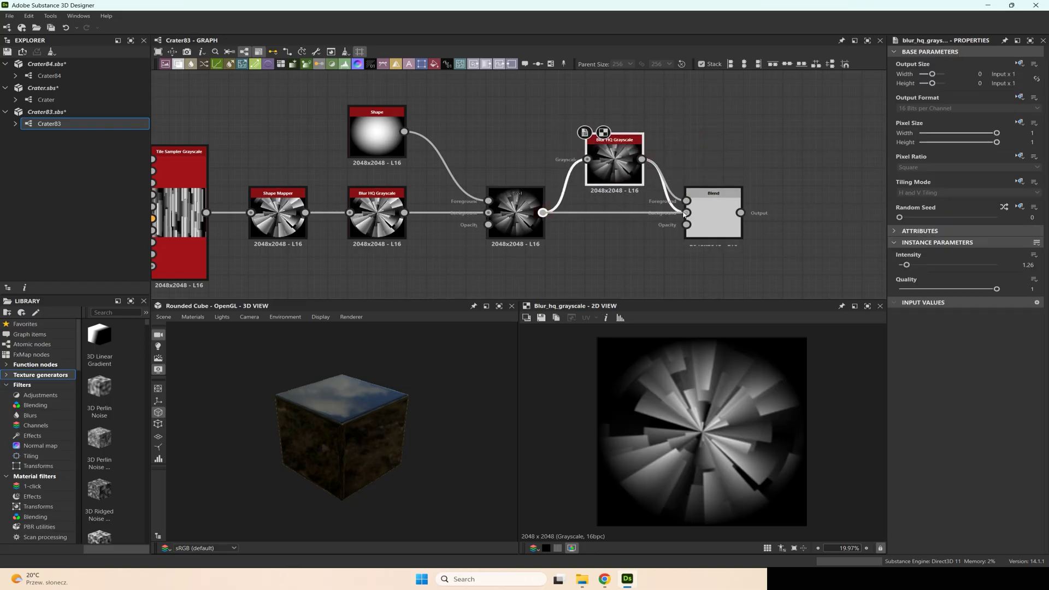
Step: Try Min (Darken) on the second Blend node, and switch its Blending Mode to Subtract
click(929, 278)
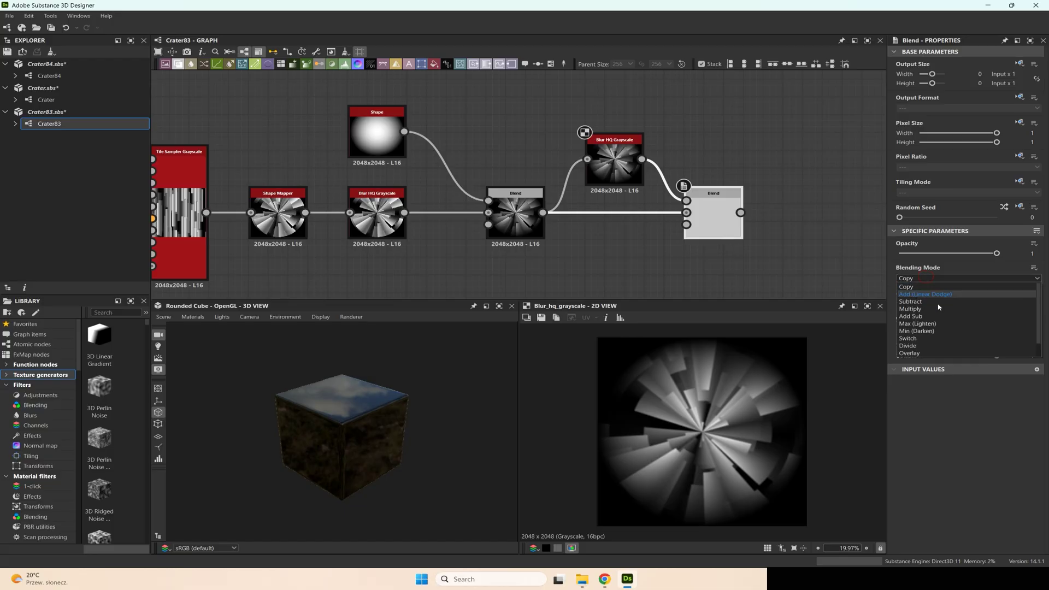
click(928, 337)
scroll(719, 220, up, 1)
double_click(719, 221)
scroll(719, 221, up, 1)
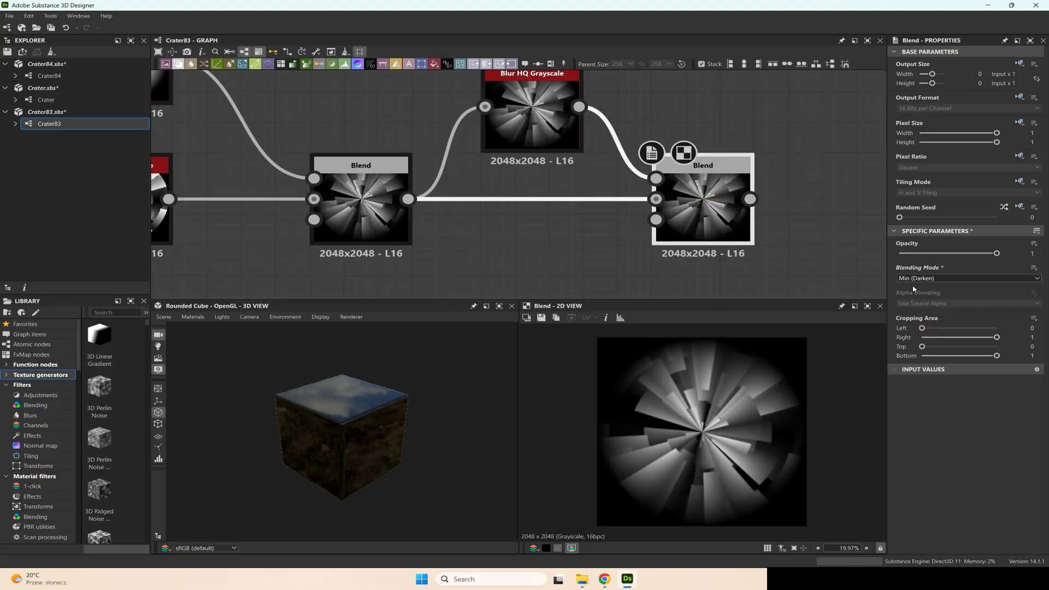
click(929, 278)
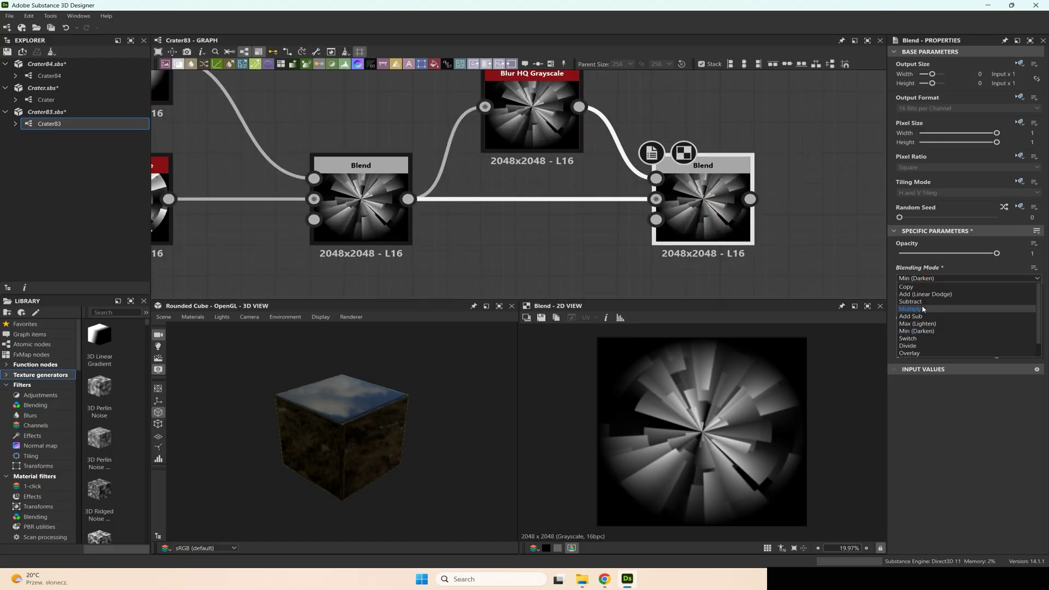
click(910, 302)
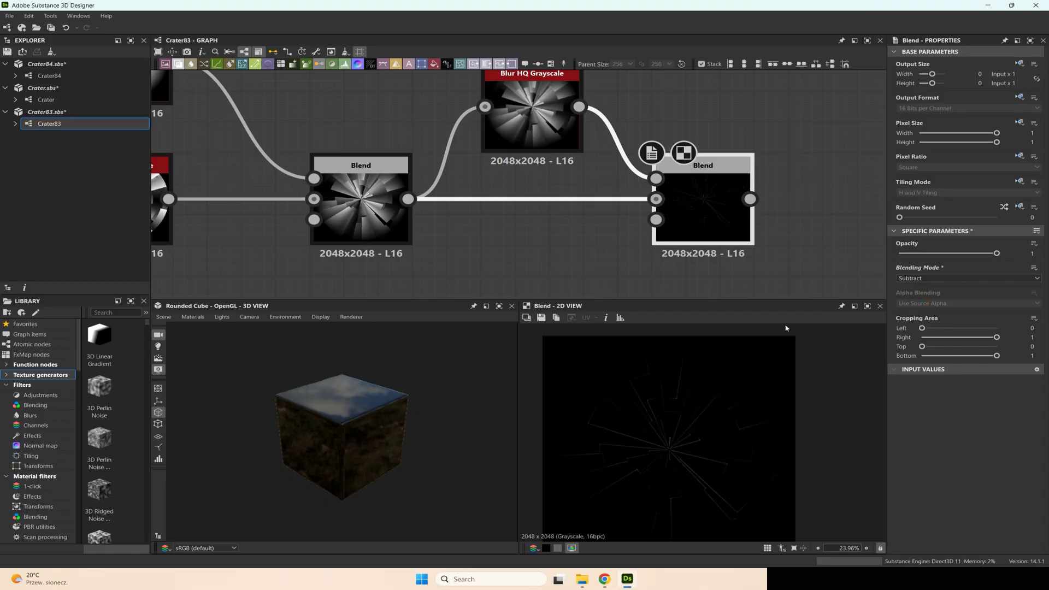
Step: Add an Auto Levels node fed by the Subtract Blend's output
middle_drag(808, 237, 544, 222)
drag(486, 183, 572, 185)
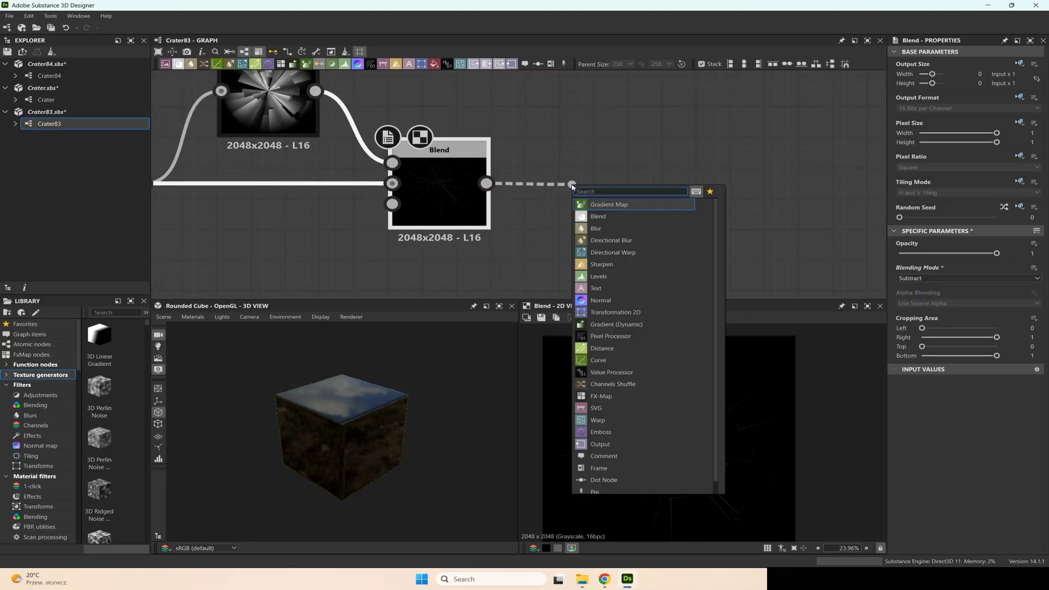
text(a)
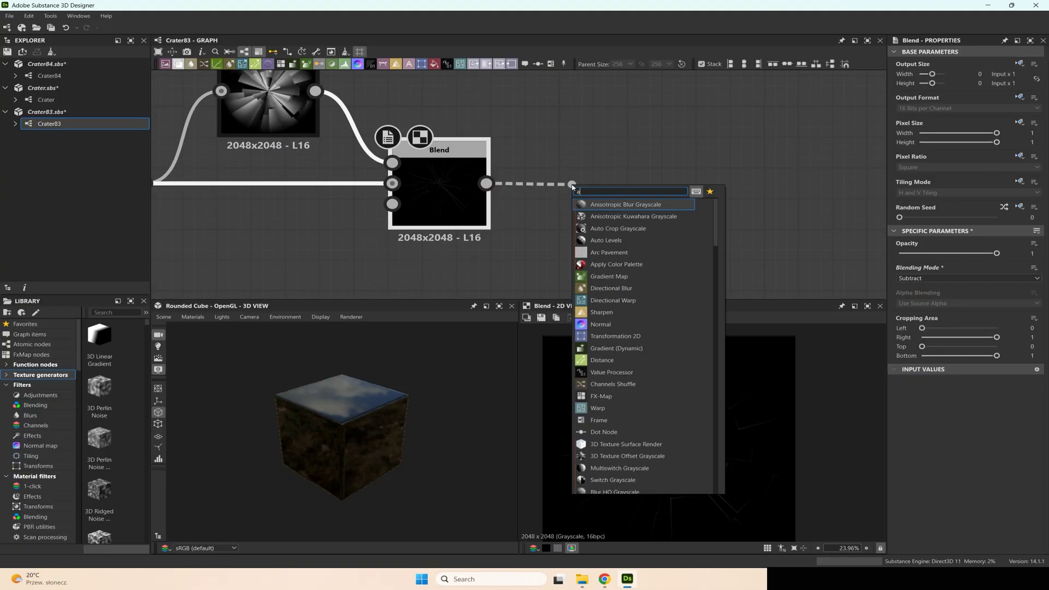
text(uto)
key(Down)
key(Return)
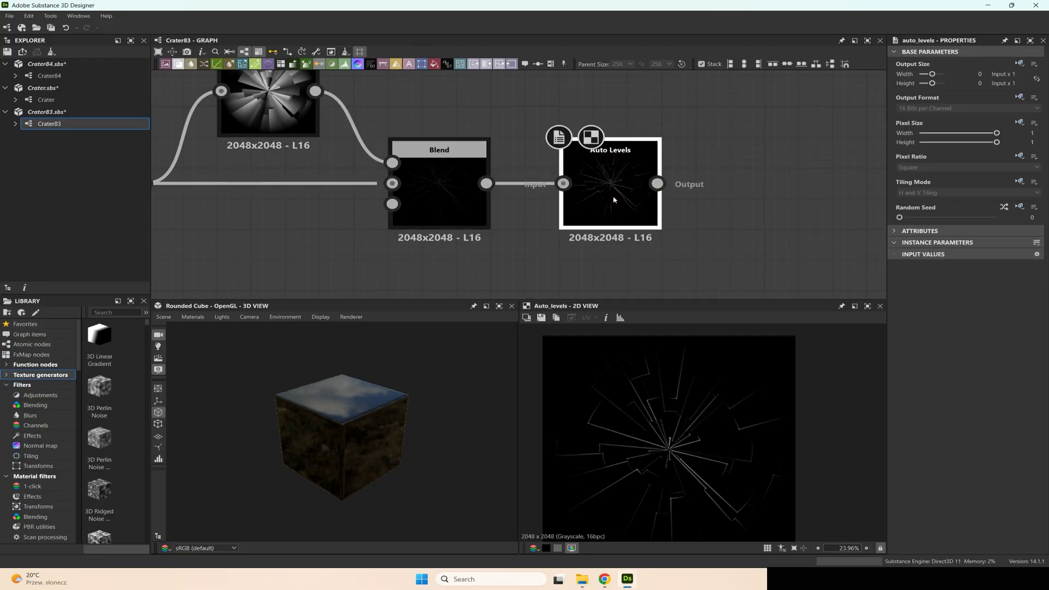
Step: Add a Histogram Scan node after Auto Levels and set its Position to 0.94
middle_drag(733, 201, 585, 204)
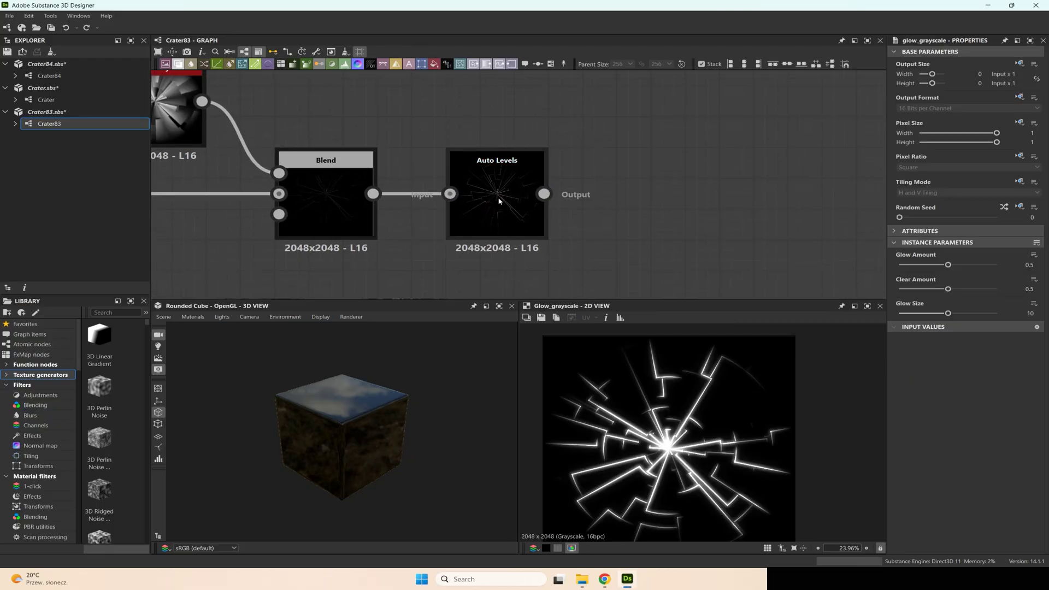
drag(547, 195, 644, 200)
text(hi)
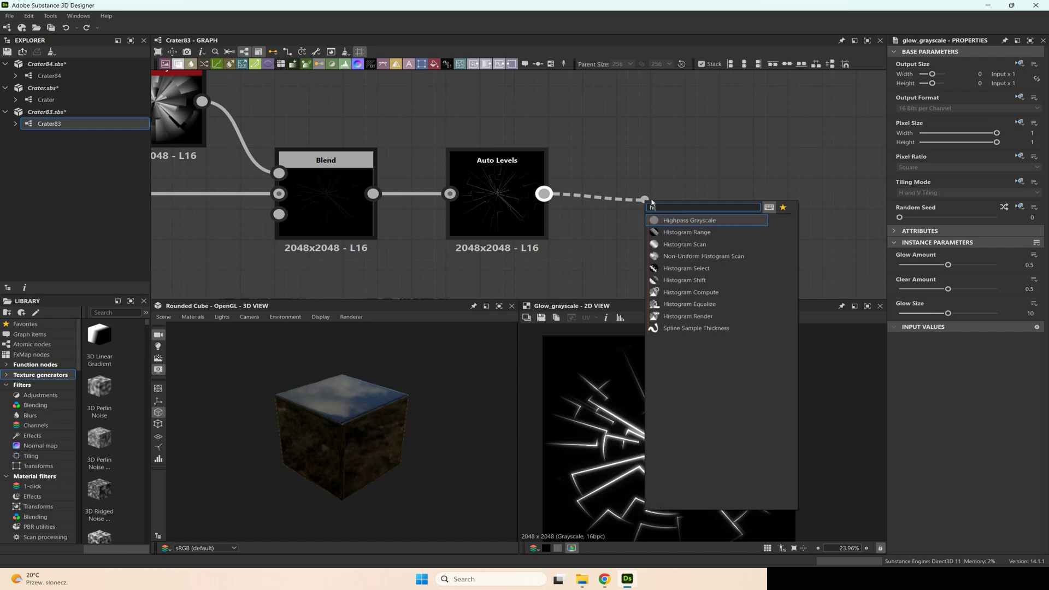
click(706, 243)
drag(699, 228, 665, 228)
drag(900, 266, 990, 266)
scroll(650, 421, down, 2)
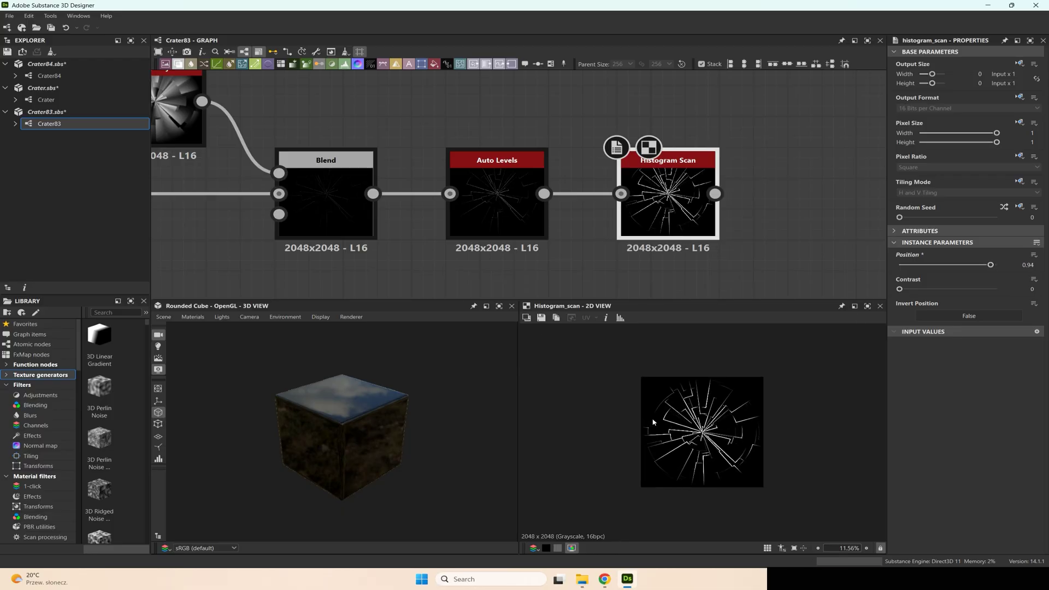
Step: Add a Blur HQ Grayscale node after the Histogram Scan with Quality 1 and Intensity 3.94
middle_drag(742, 219, 409, 216)
scroll(583, 189, down, 3)
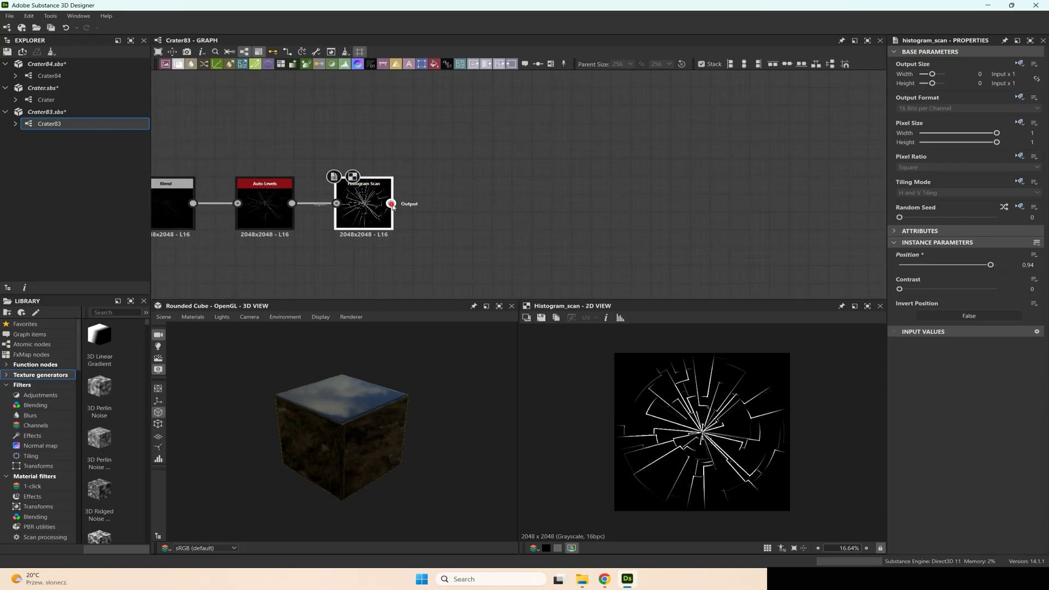
drag(391, 203, 471, 190)
text(blu)
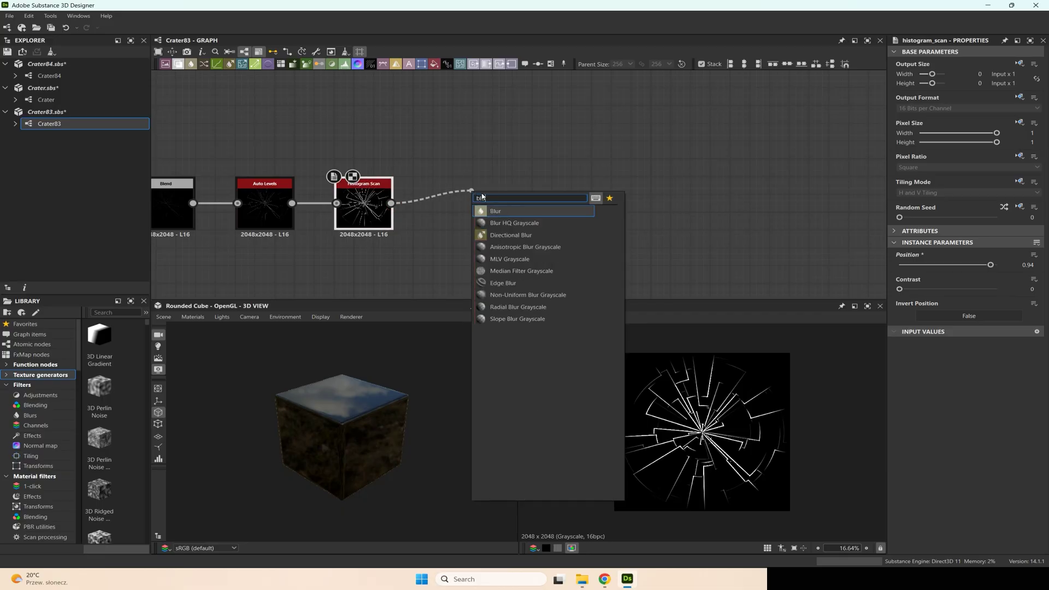
click(510, 224)
drag(508, 196, 487, 204)
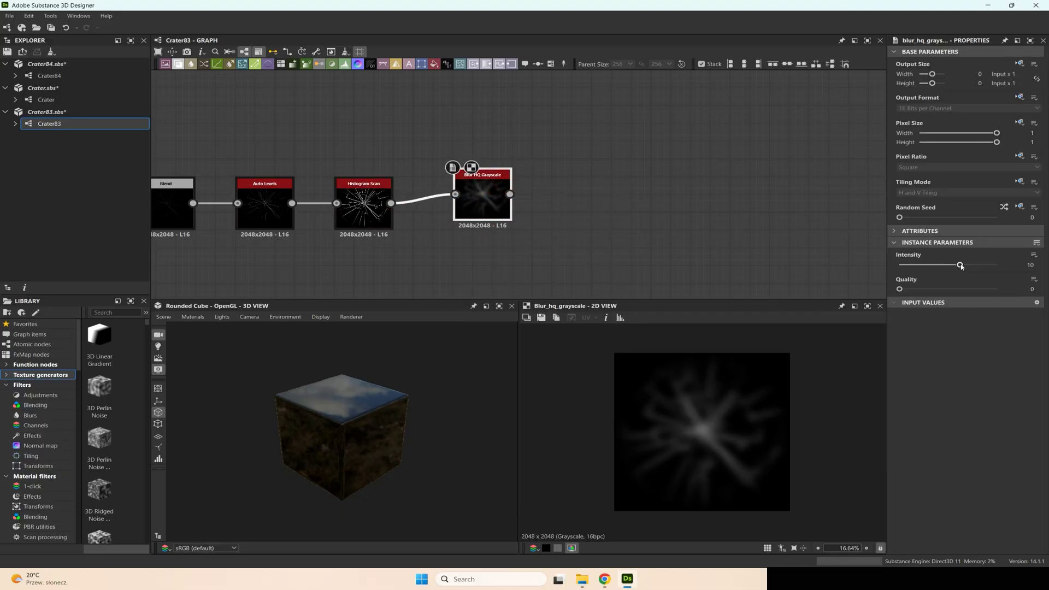
drag(899, 288, 922, 266)
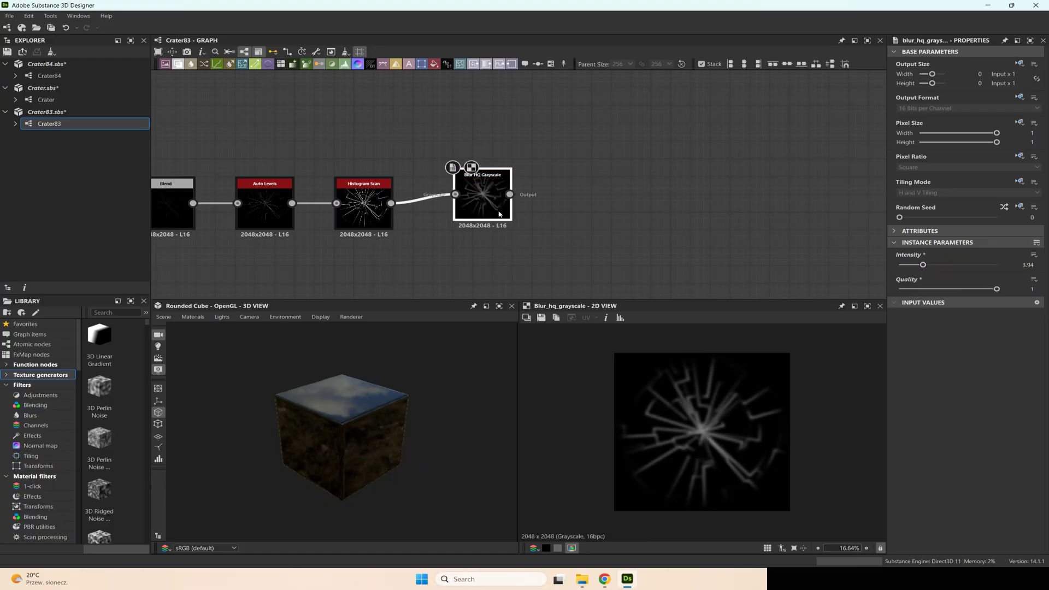
Step: Add a Levels node after the newest blur and lower its input white point to about mid-range to brighten the cracks
drag(509, 195, 581, 189)
text(le)
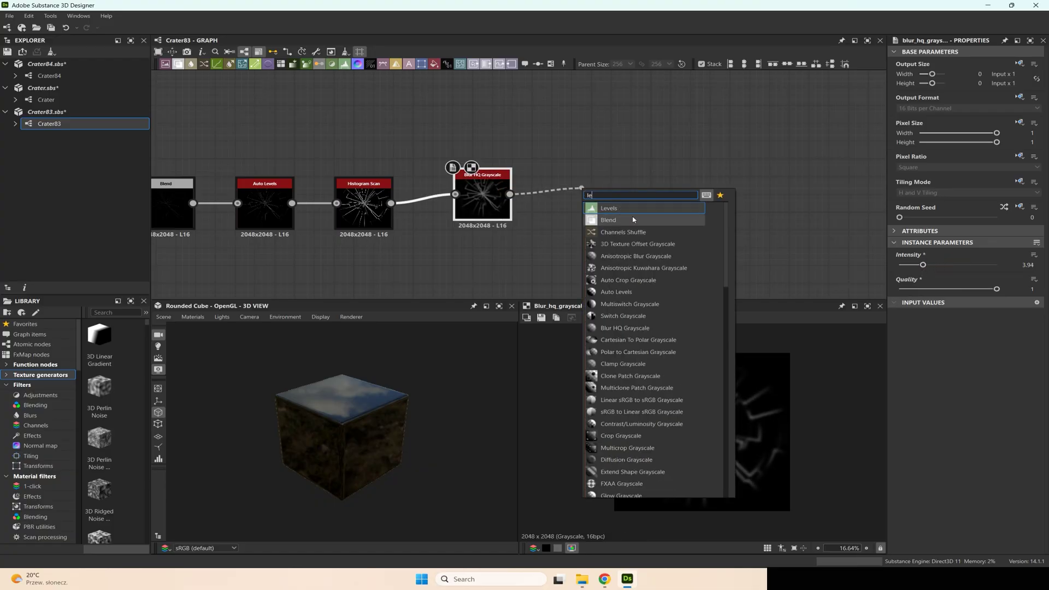
click(624, 210)
drag(1034, 269, 972, 268)
Step: Add a Blend node with Levels as foreground and Histogram Scan as background, placing the blur and Levels nodes above the main chain
drag(609, 195, 681, 214)
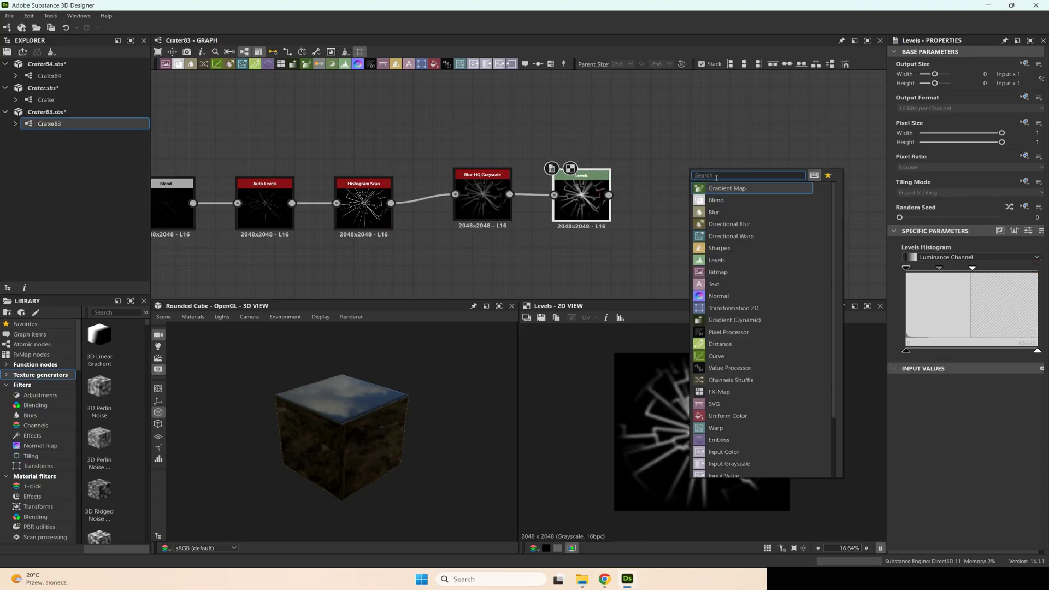
click(716, 200)
drag(683, 181, 689, 211)
click(470, 178)
ctrl+click(577, 184)
drag(577, 185, 565, 139)
drag(392, 203, 676, 212)
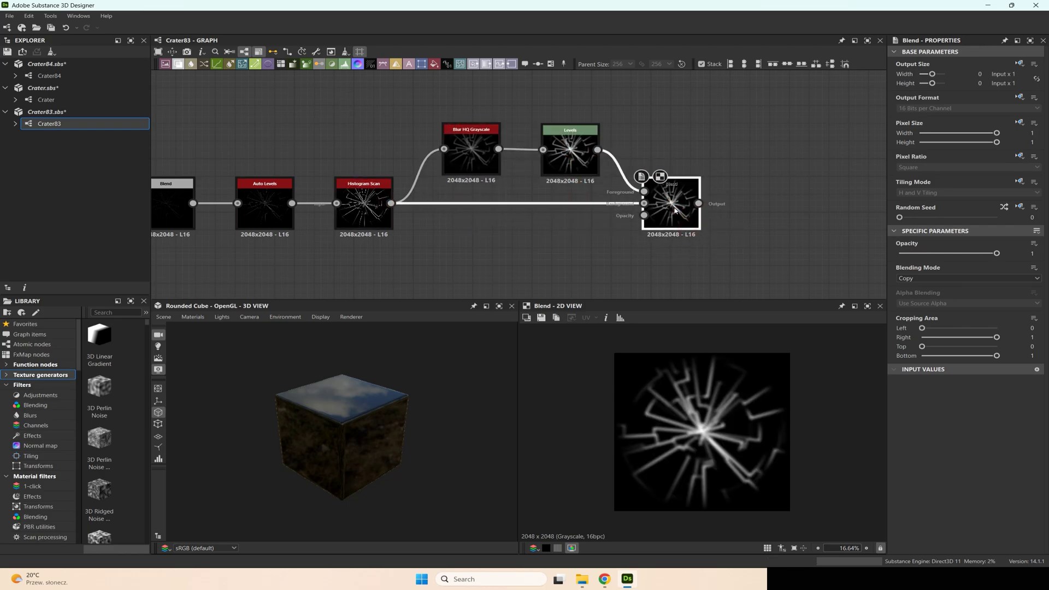
Step: Set the Blending Mode of the Blend after Levels to Add (Linear Dodge)
click(934, 278)
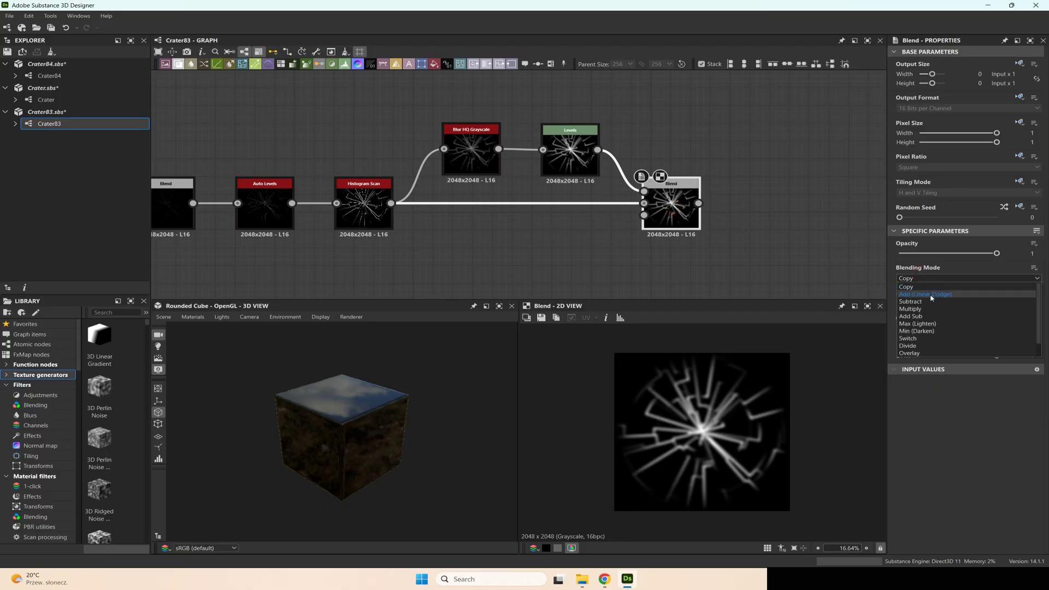
click(931, 295)
scroll(721, 421, up, 2)
Step: Add a Glow Grayscale node after the Blend with Glow Amount 0.69, Clear Amount 0.64 and Glow Size 17.38
middle_drag(770, 188, 641, 236)
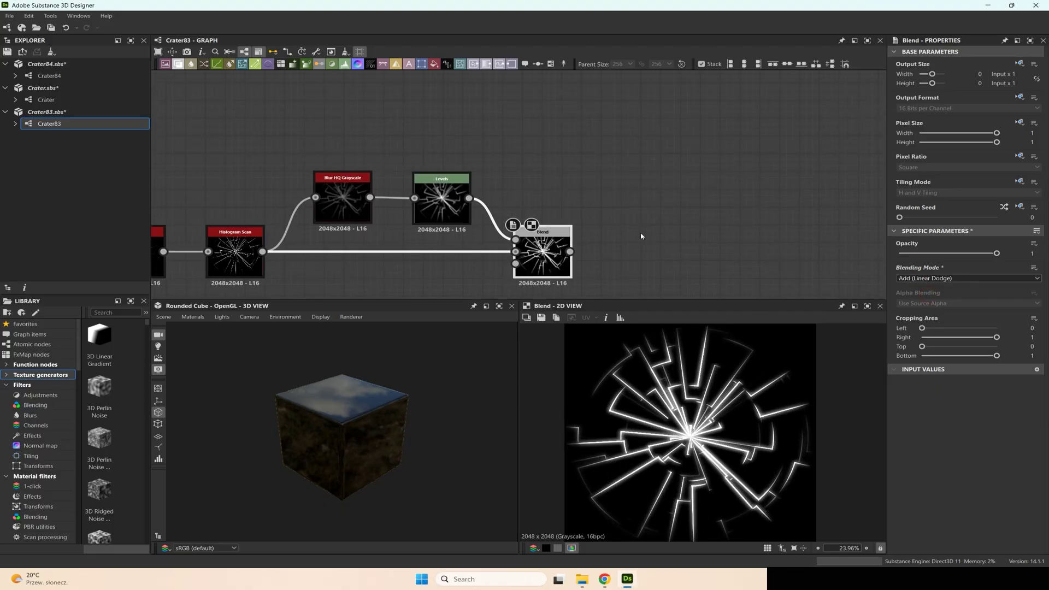
drag(570, 251, 640, 236)
text(glo)
click(680, 257)
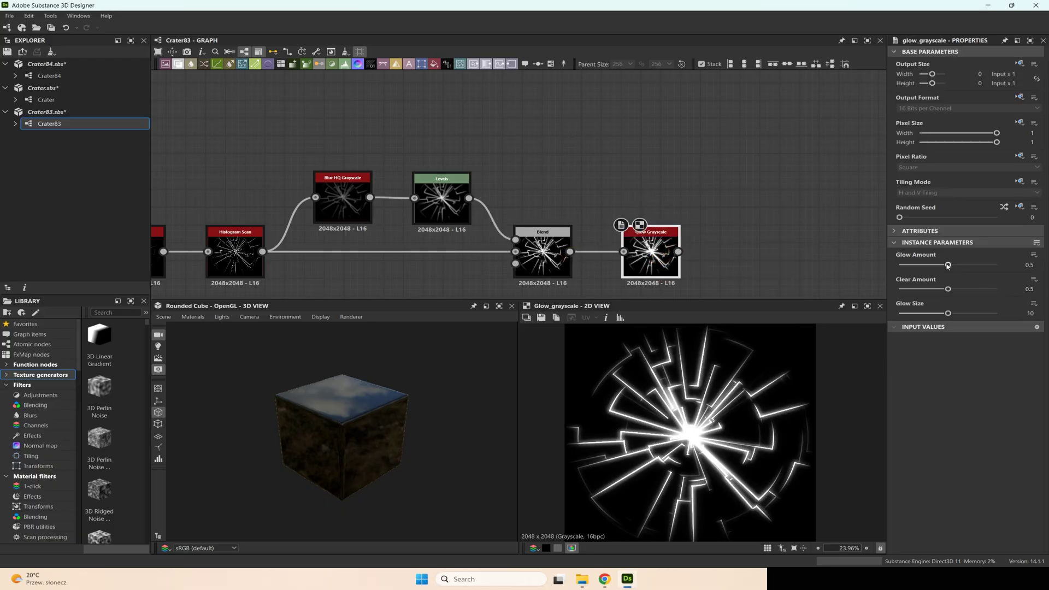
drag(961, 265, 984, 316)
Step: Select the crack node chain ending in Glow Grayscale and move it farther from the output nodes
scroll(568, 194, down, 1)
middle_drag(568, 197, 381, 192)
middle_drag(488, 205, 605, 222)
middle_drag(438, 91, 501, 164)
scroll(501, 163, down, 4)
scroll(583, 241, up, 3)
scroll(558, 241, up, 2)
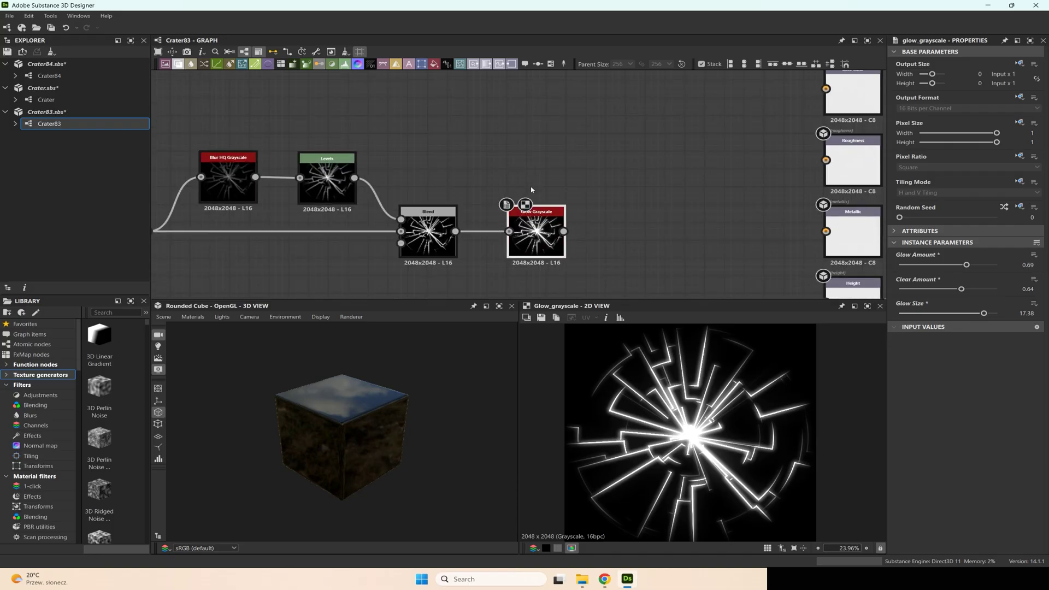
scroll(549, 186, down, 4)
middle_drag(549, 184, 634, 203)
scroll(309, 163, down, 2)
middle_drag(310, 163, 432, 170)
drag(180, 162, 654, 257)
drag(653, 217, 601, 223)
click(506, 142)
middle_drag(518, 141, 516, 176)
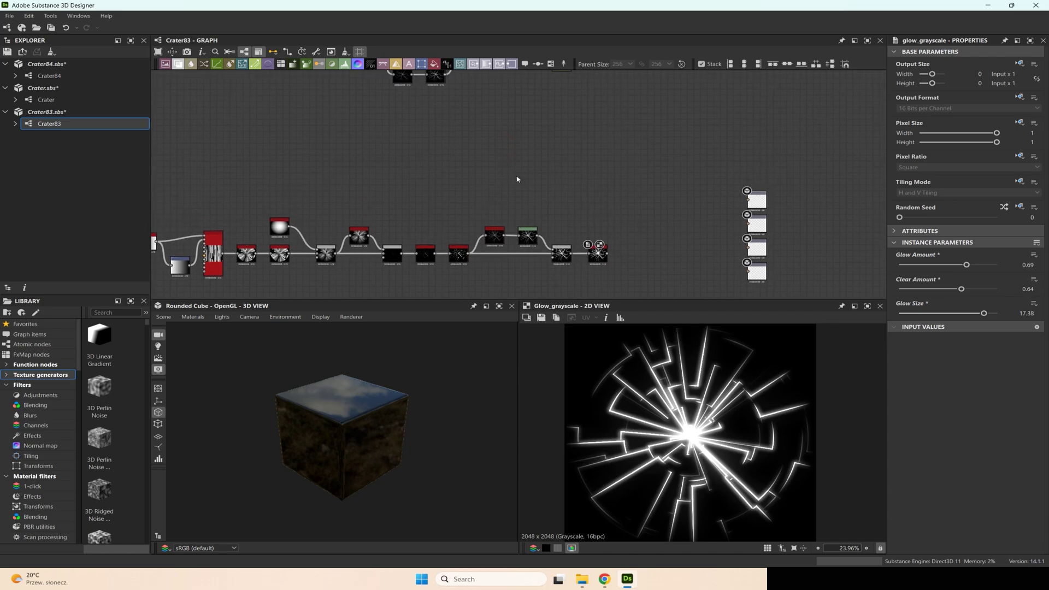
Step: Add a Tile Sampler Grayscale node above the crack chain and set its Pattern to Disc
scroll(556, 221, up, 3)
middle_drag(555, 221, 536, 162)
key(space)
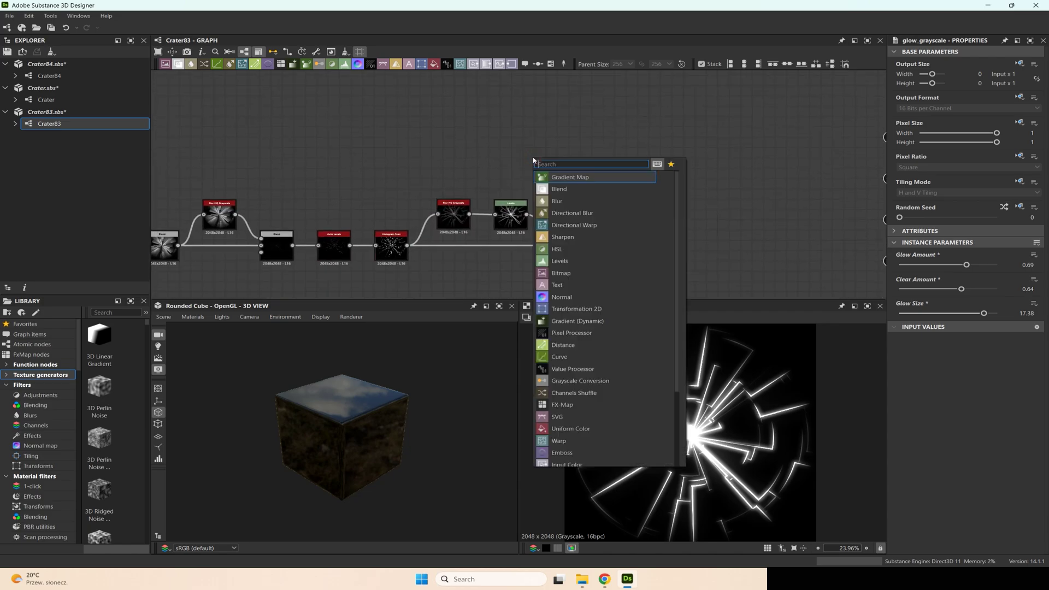
text(sam)
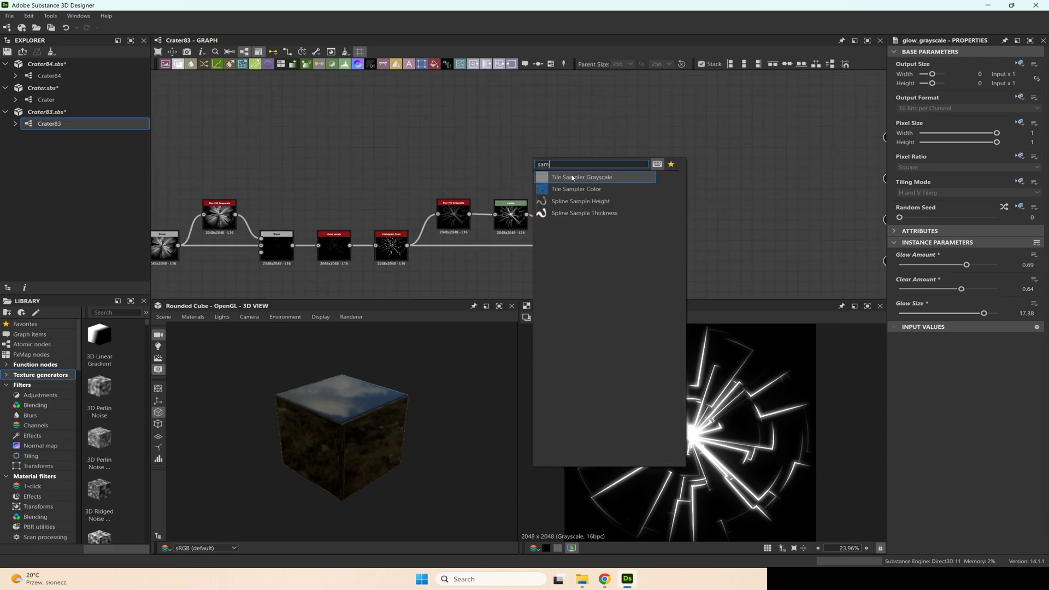
click(572, 178)
drag(535, 156, 451, 141)
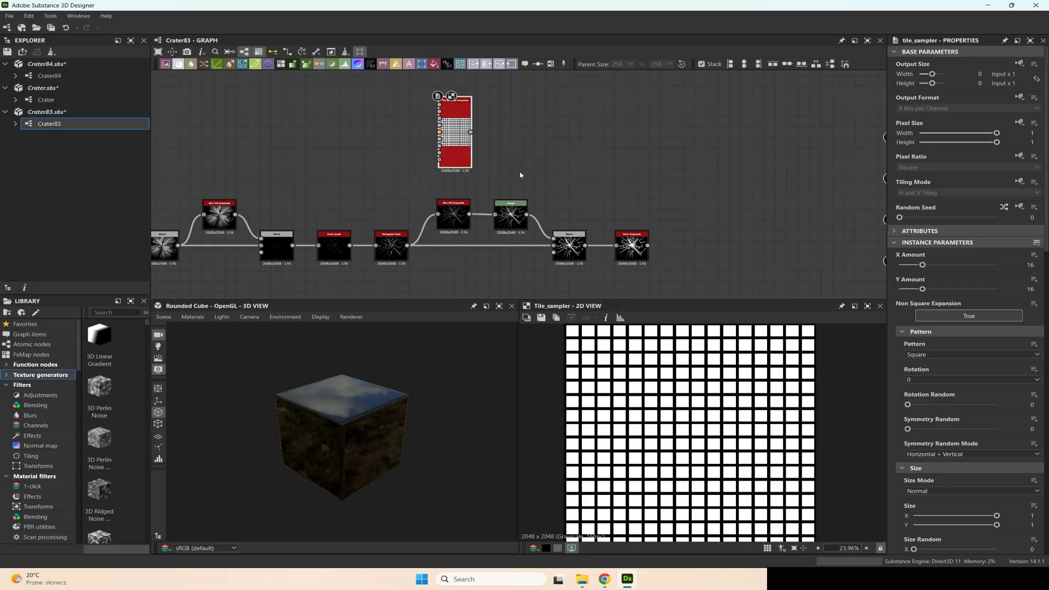
click(933, 355)
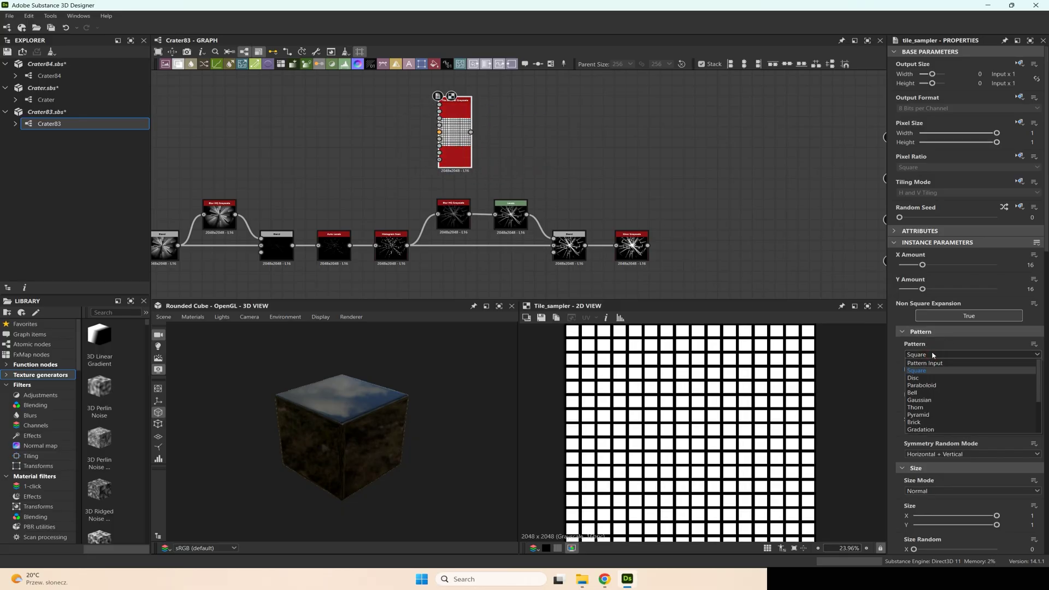
click(926, 378)
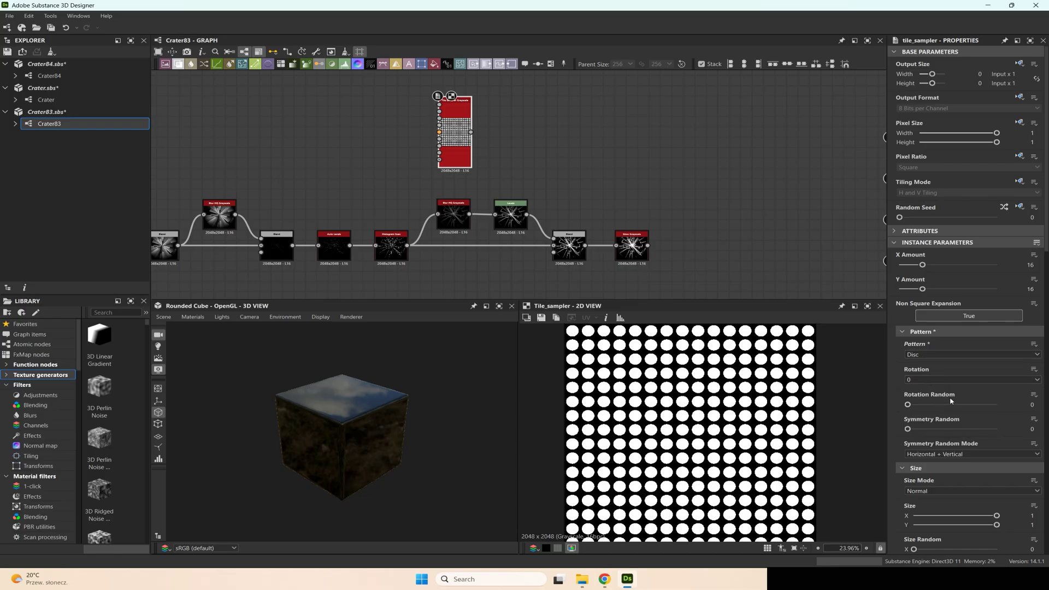
Step: Set the Tile Sampler's Size Random to X 0.93 and Y 0.86, keeping Size X and Y at 1
scroll(939, 388, down, 5)
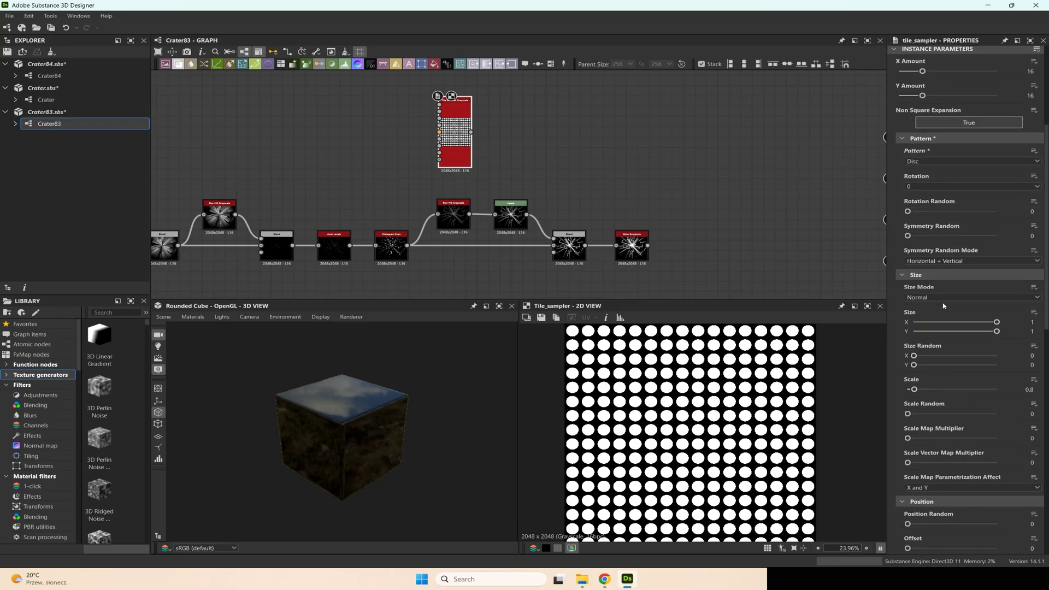
mouse_move(973, 323)
mouse_down()
mouse_move(953, 324)
mouse_move(968, 328)
mouse_up()
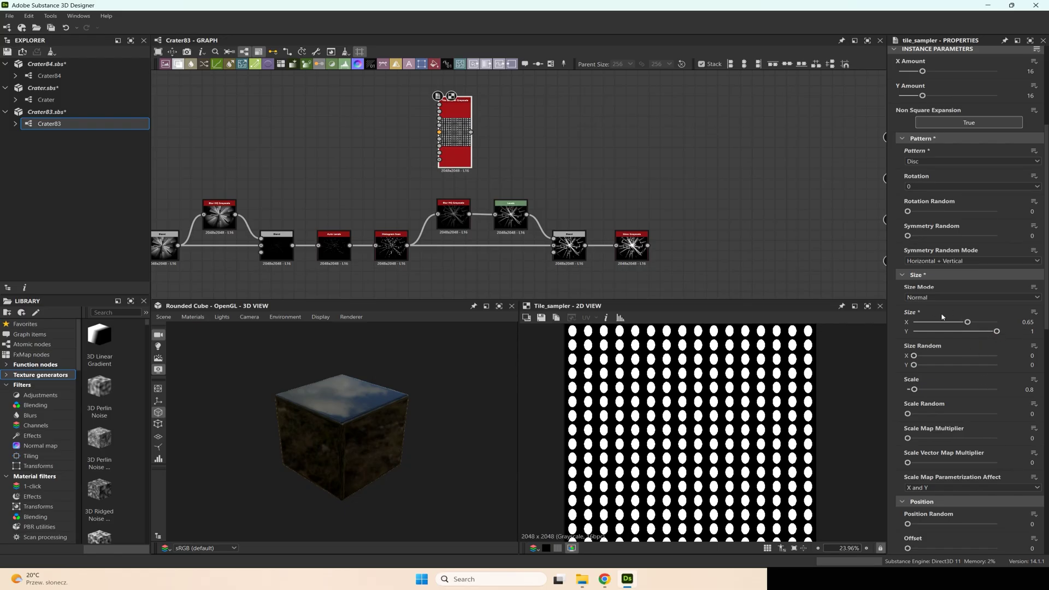
drag(920, 359, 996, 358)
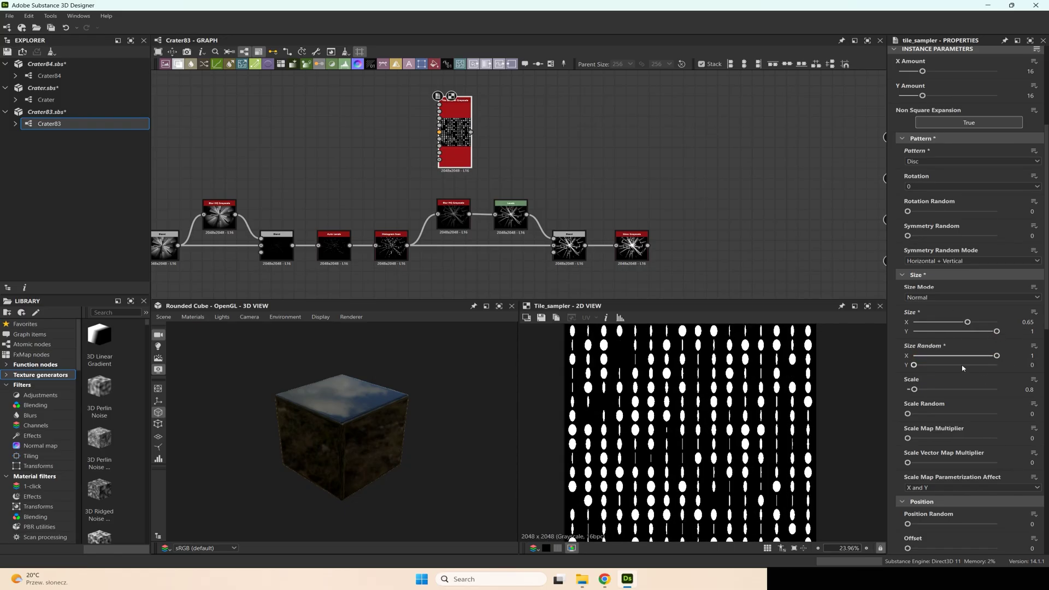
drag(926, 367, 968, 358)
drag(975, 366, 964, 366)
drag(967, 322, 997, 322)
drag(963, 367, 991, 357)
Step: Set the Tile Sampler's Position Random to 10 and Offset to 1
scroll(952, 403, down, 3)
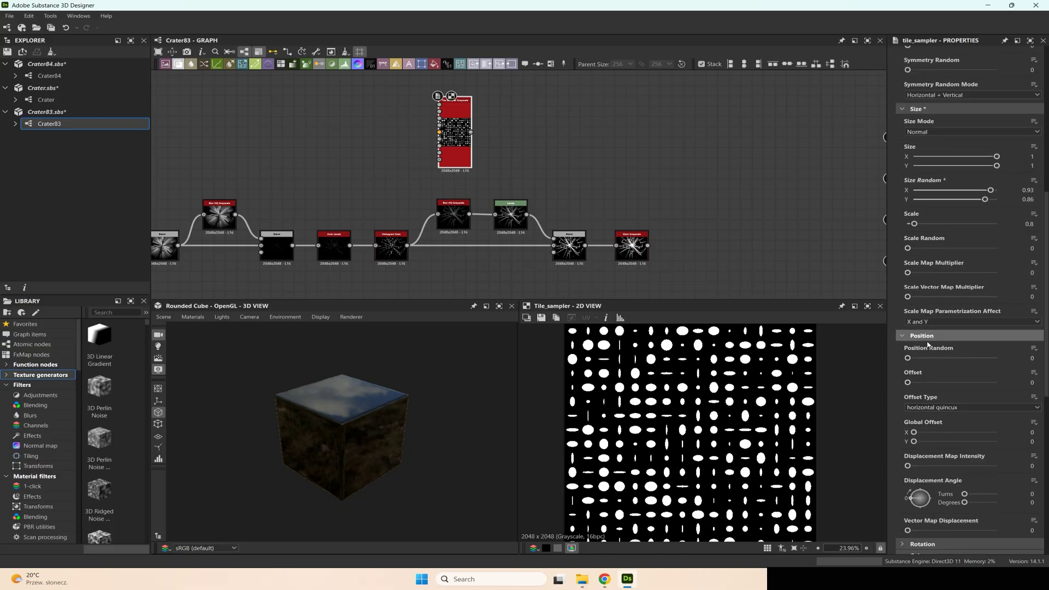
scroll(925, 346, down, 1)
drag(967, 329, 1021, 332)
drag(908, 355, 1047, 358)
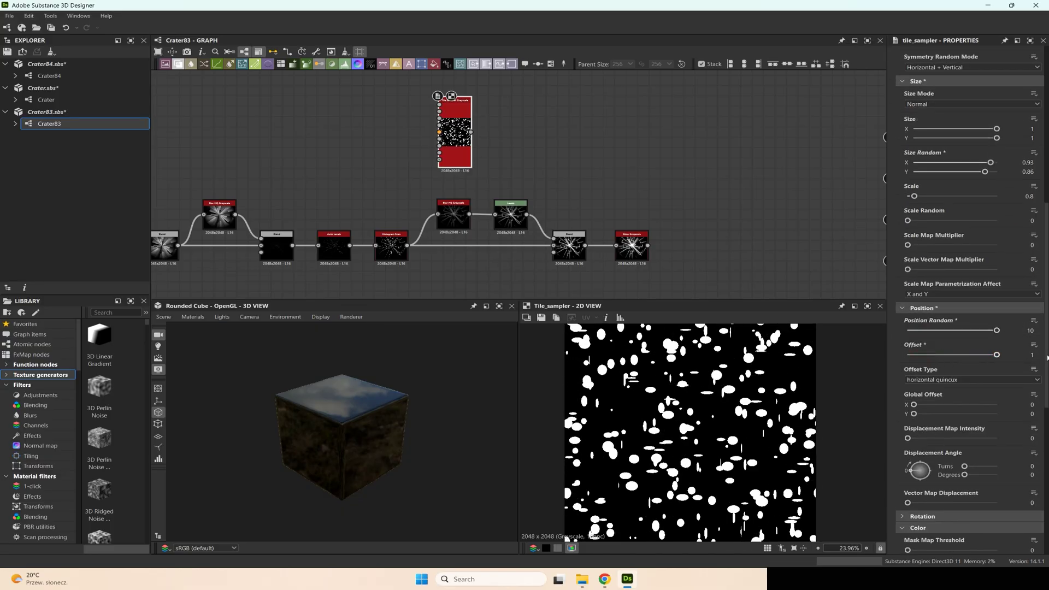
Step: Set the Tile Sampler's Rotation Random, Rotation Map Multiplier and Vector Map Multiplier to 1
scroll(999, 382, down, 4)
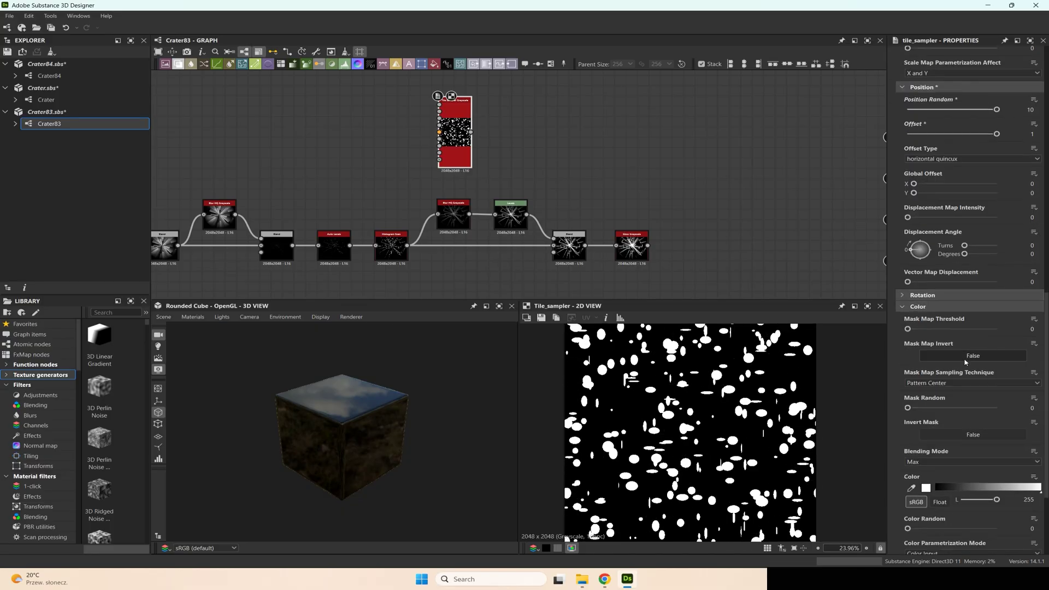
click(922, 295)
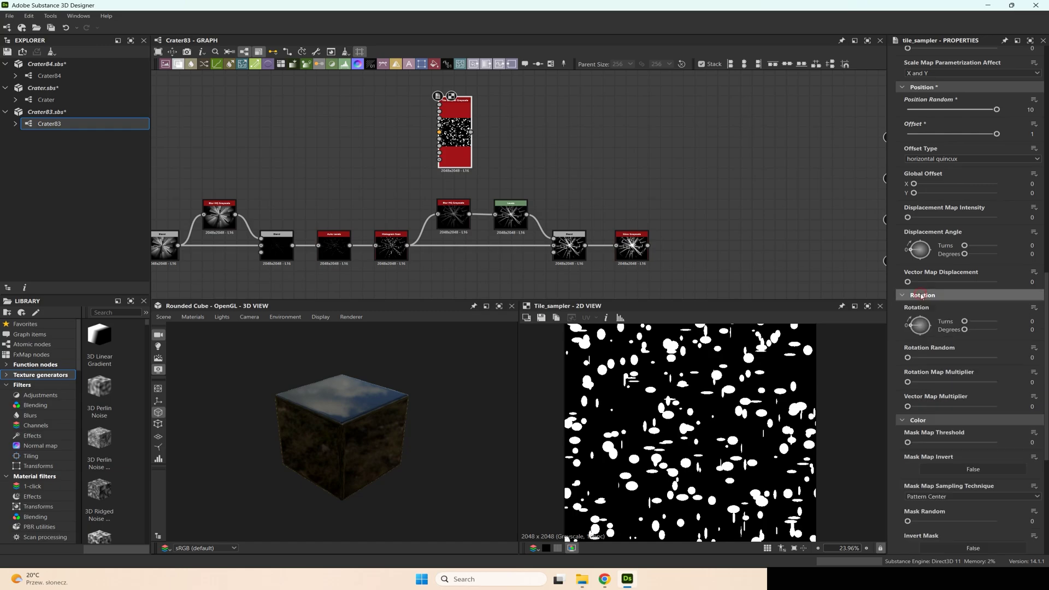
drag(908, 358, 1000, 357)
drag(908, 382, 999, 382)
drag(908, 407, 1000, 407)
Step: Set the Tile Sampler's Scale to 1.43 to enlarge the scattered discs
scroll(1005, 402, down, 2)
scroll(790, 429, down, 2)
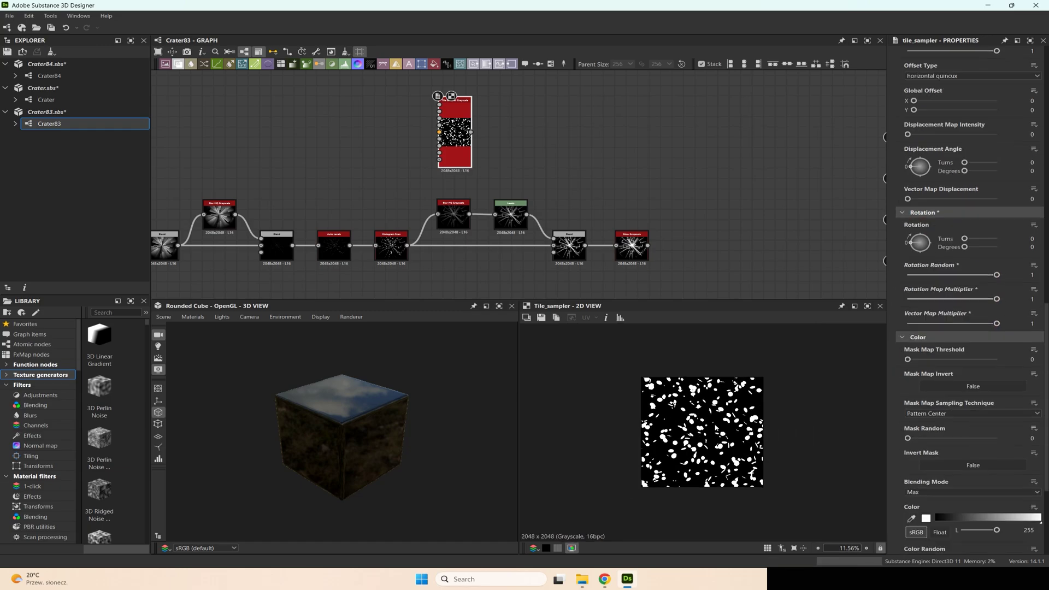
scroll(976, 423, up, 7)
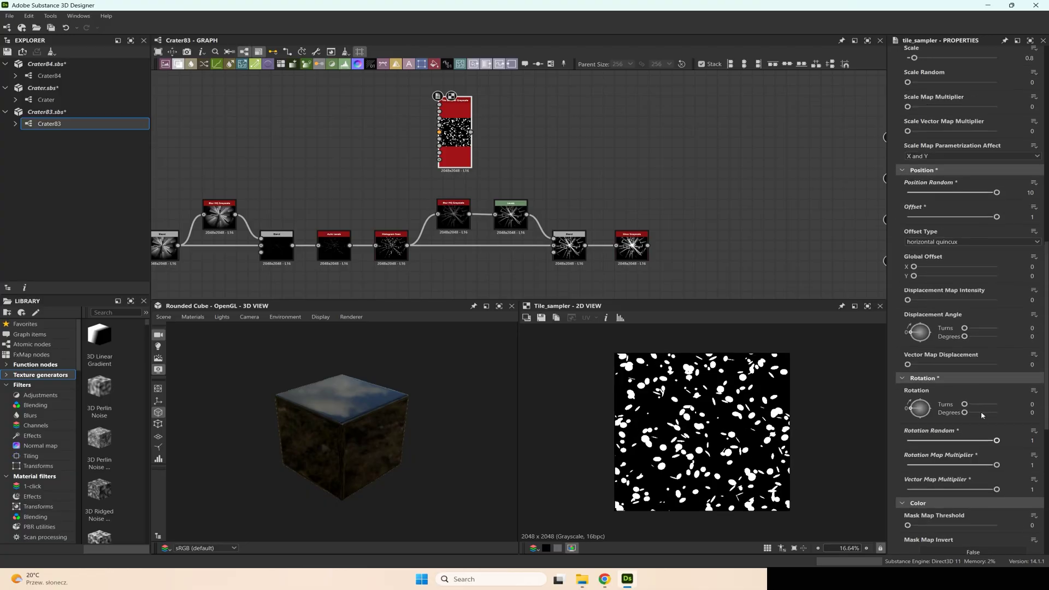
scroll(938, 213, up, 3)
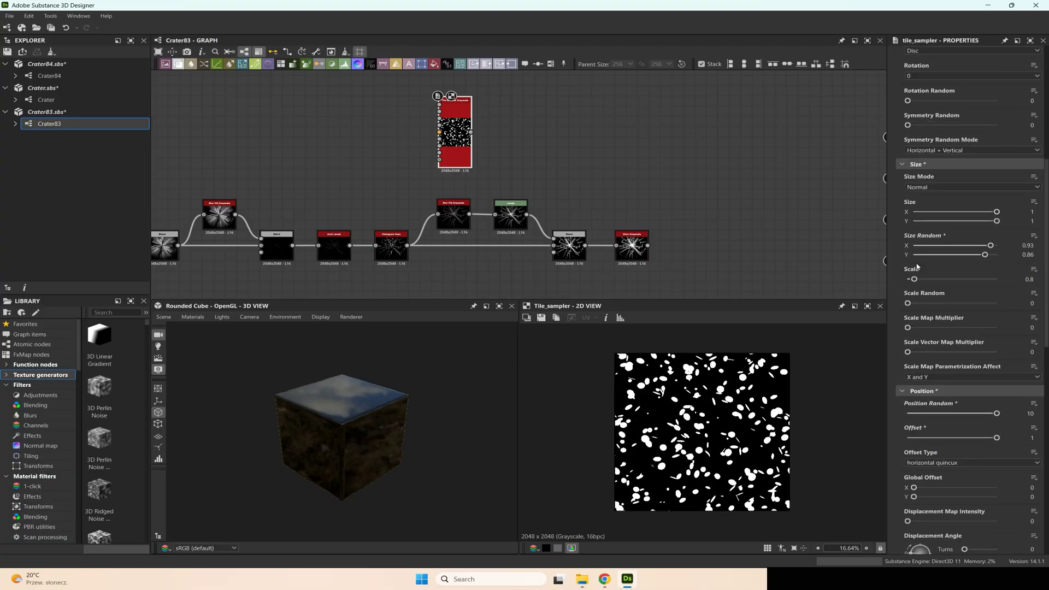
drag(915, 281, 921, 280)
key(ctrl+z)
Step: Add a Blur HQ Grayscale node to the Tile Sampler's output and place it beside the sampler
middle_drag(484, 142, 460, 181)
scroll(460, 181, up, 1)
scroll(459, 180, up, 2)
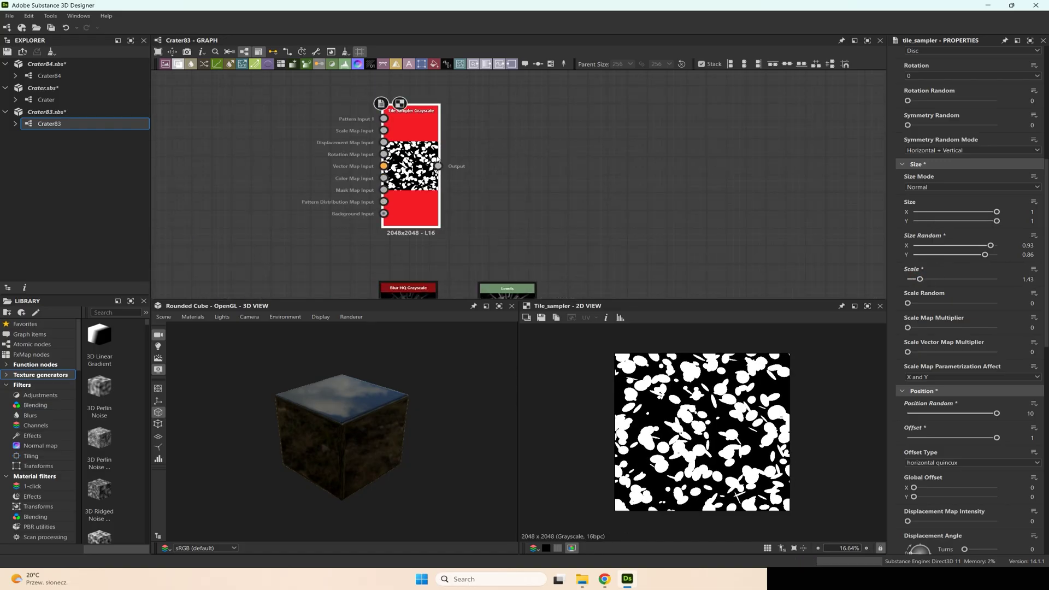
drag(437, 166, 576, 179)
text(blur)
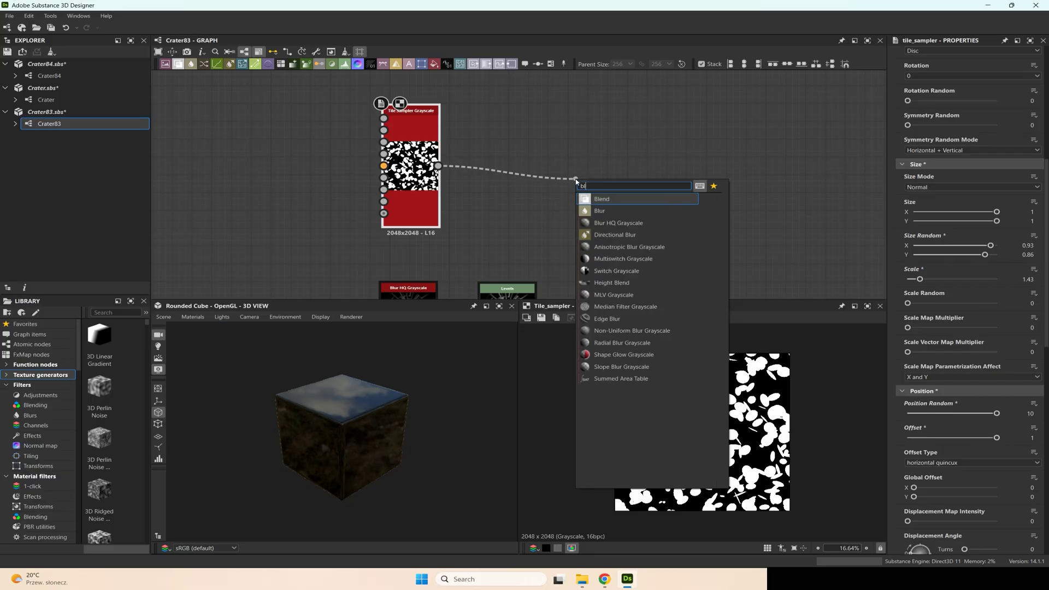
click(613, 209)
scroll(486, 156, down, 4)
scroll(699, 426, down, 2)
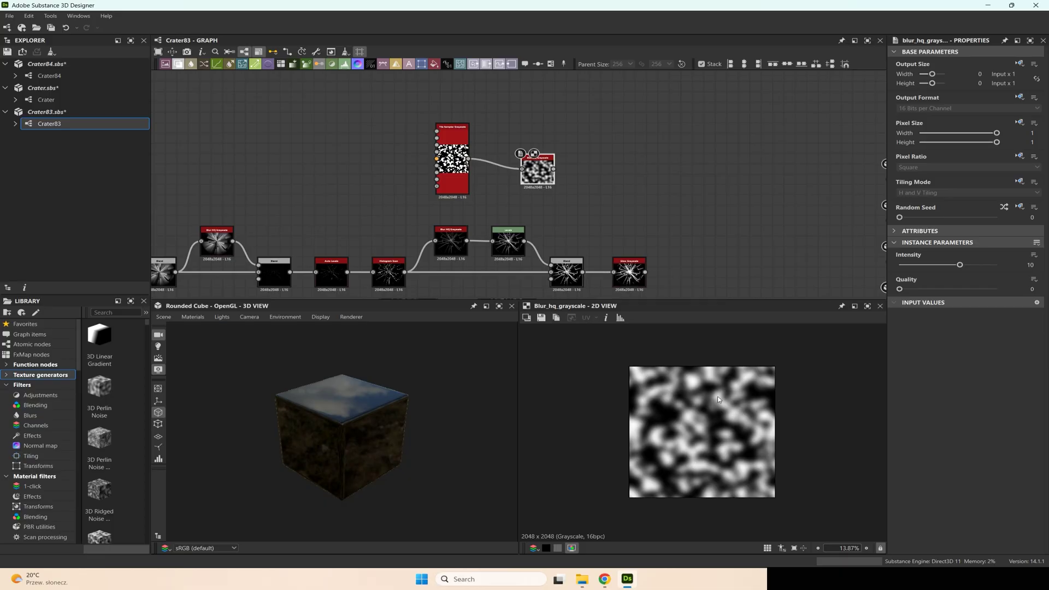
scroll(707, 418, up, 2)
middle_drag(615, 115, 667, 72)
scroll(673, 192, up, 2)
middle_drag(673, 192, 616, 249)
drag(498, 147, 514, 148)
Step: Add a Blend node with the disc blur as foreground and Glow Grayscale as background, using Multiply blending
middle_drag(681, 288, 522, 246)
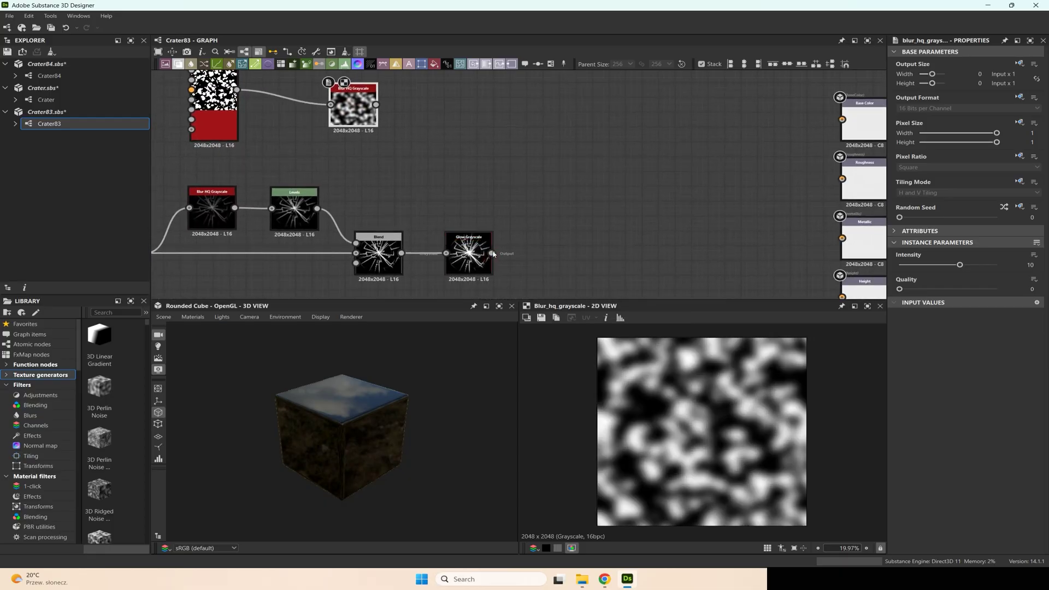
drag(519, 146, 519, 144)
key(space)
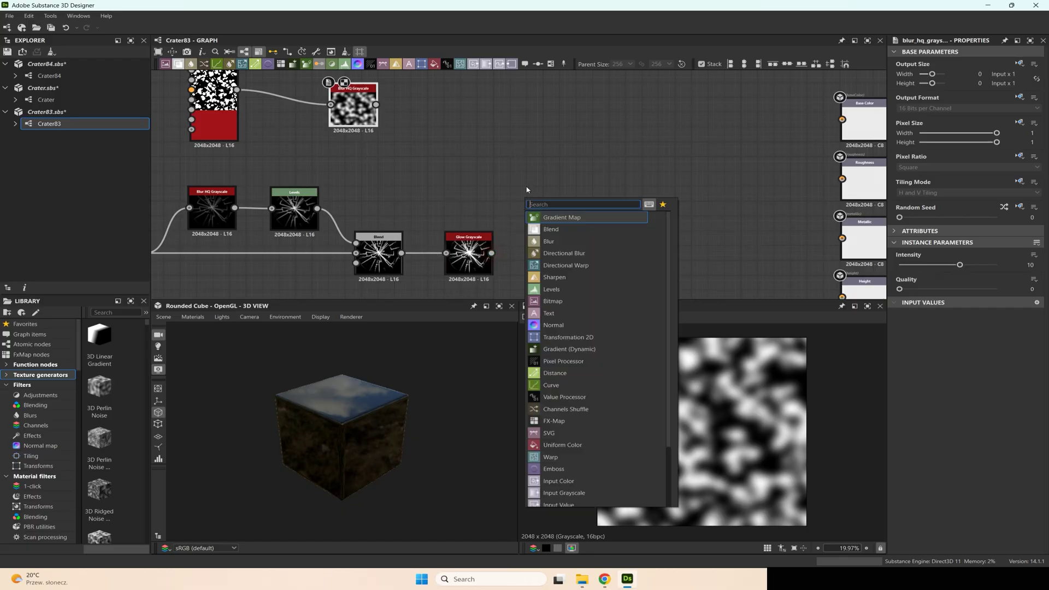
click(554, 228)
drag(438, 111, 528, 176)
drag(492, 253, 503, 170)
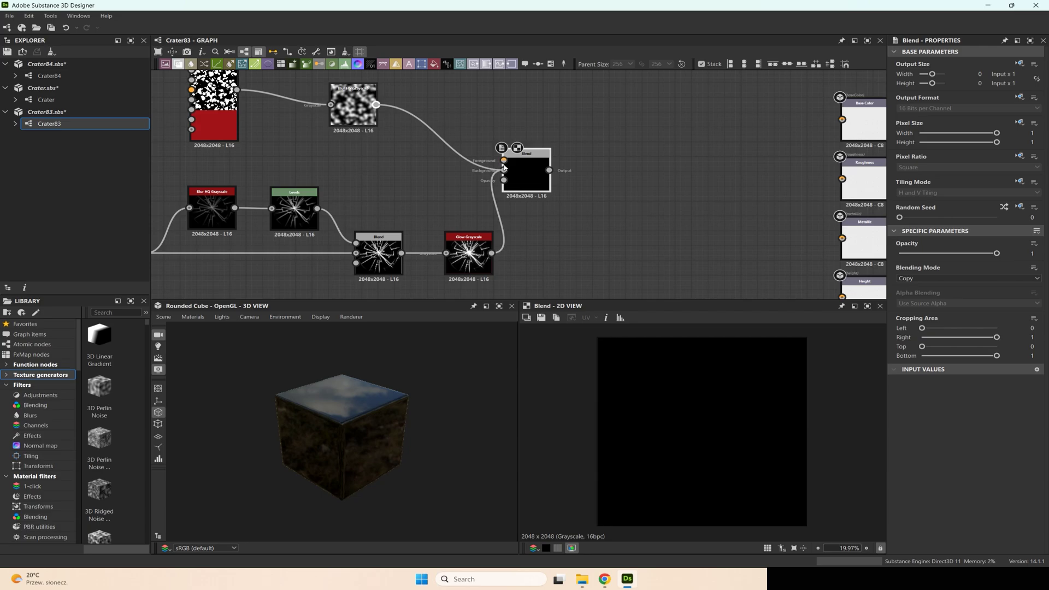
drag(376, 105, 503, 160)
drag(491, 253, 548, 205)
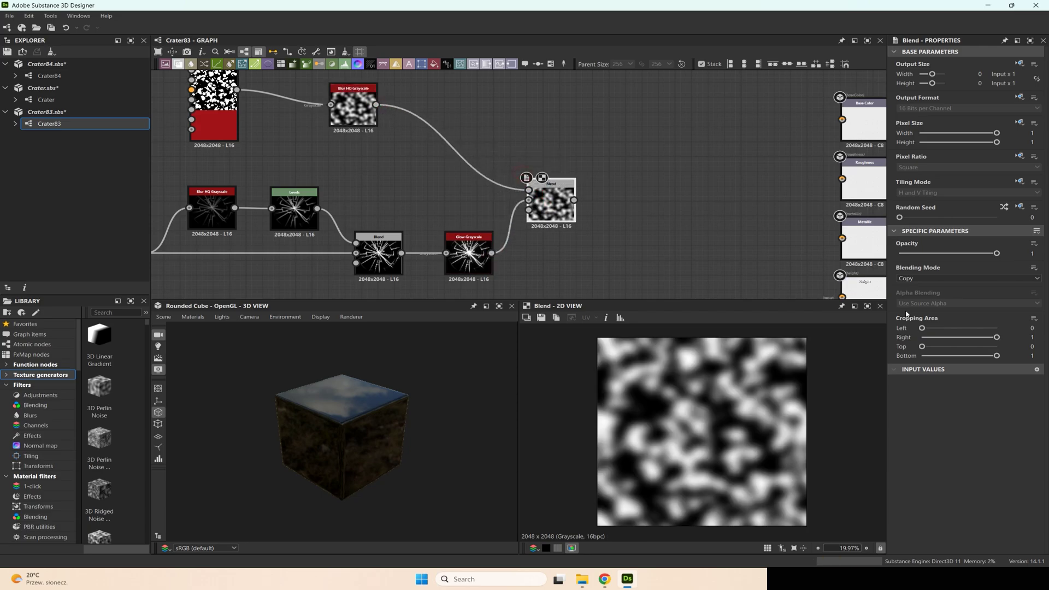
click(929, 279)
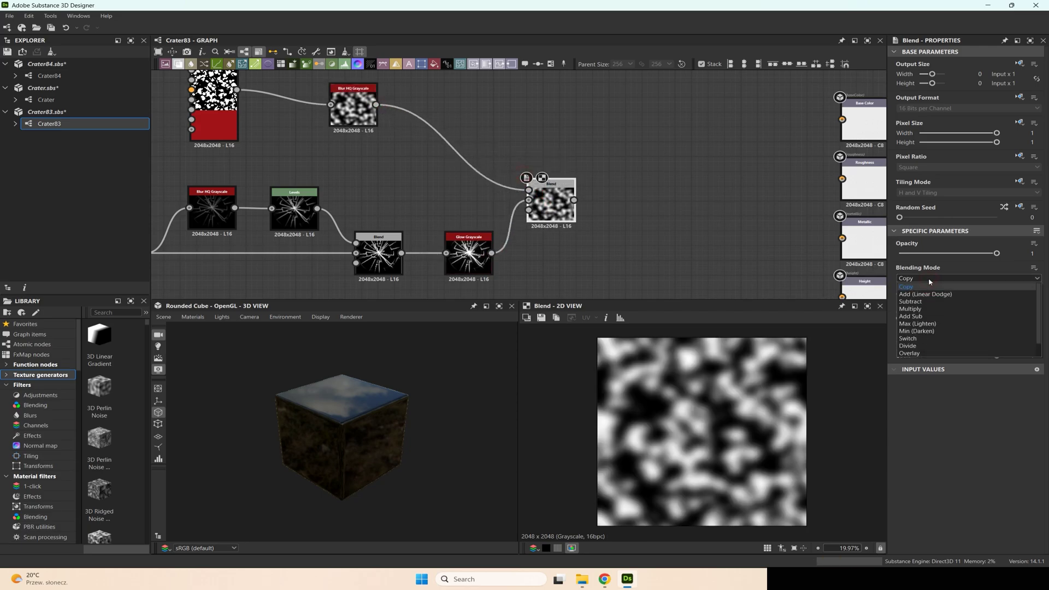
click(911, 309)
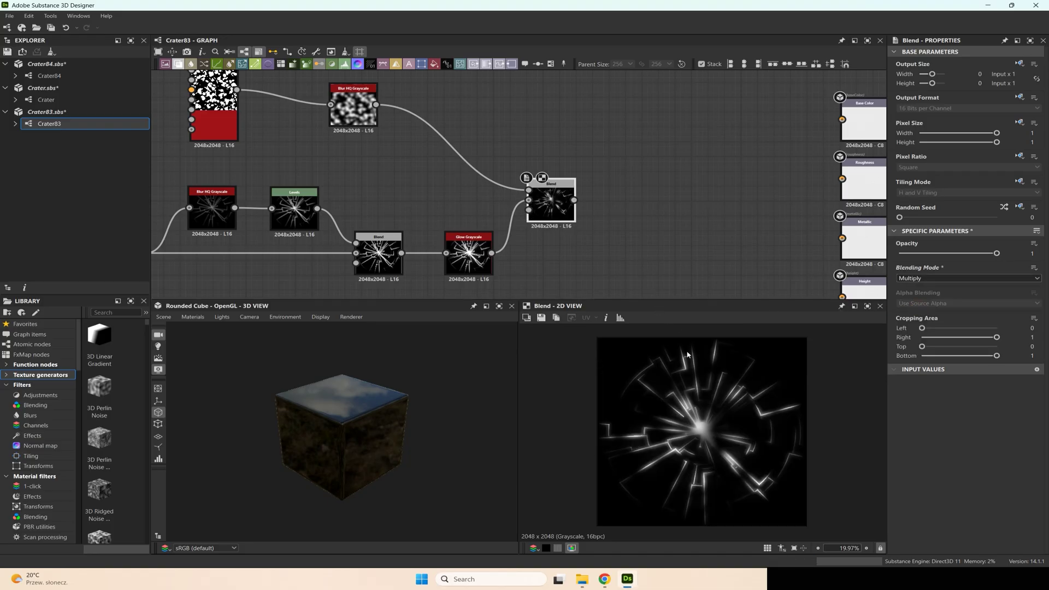
Step: Try other Blending Modes such as Add Sub and Overlay on the new Blend, ending back on Multiply
click(927, 279)
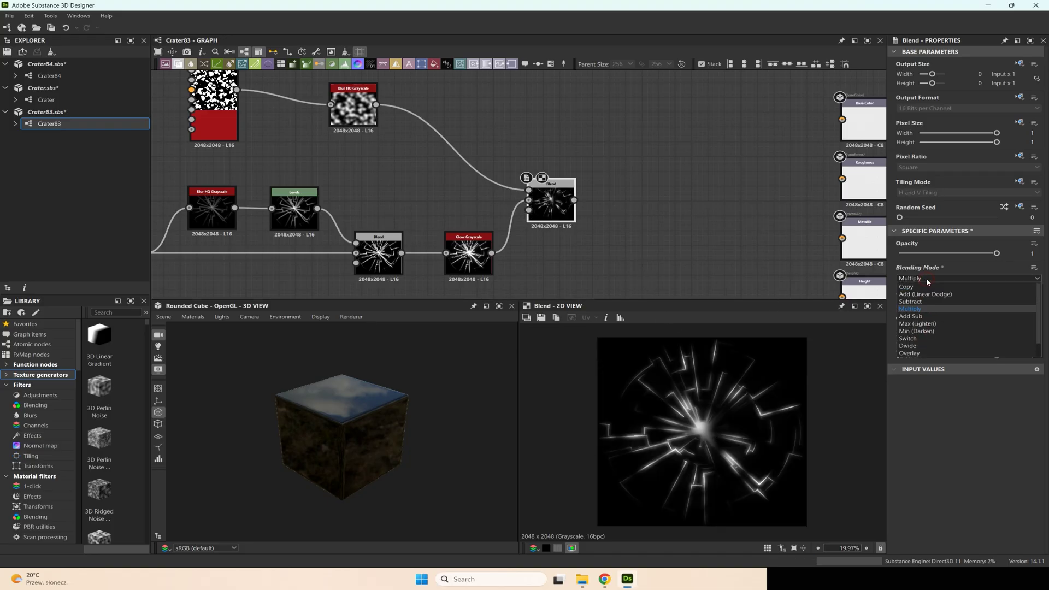
click(925, 307)
key(Up)
key(Up)
key(Up)
key(Up)
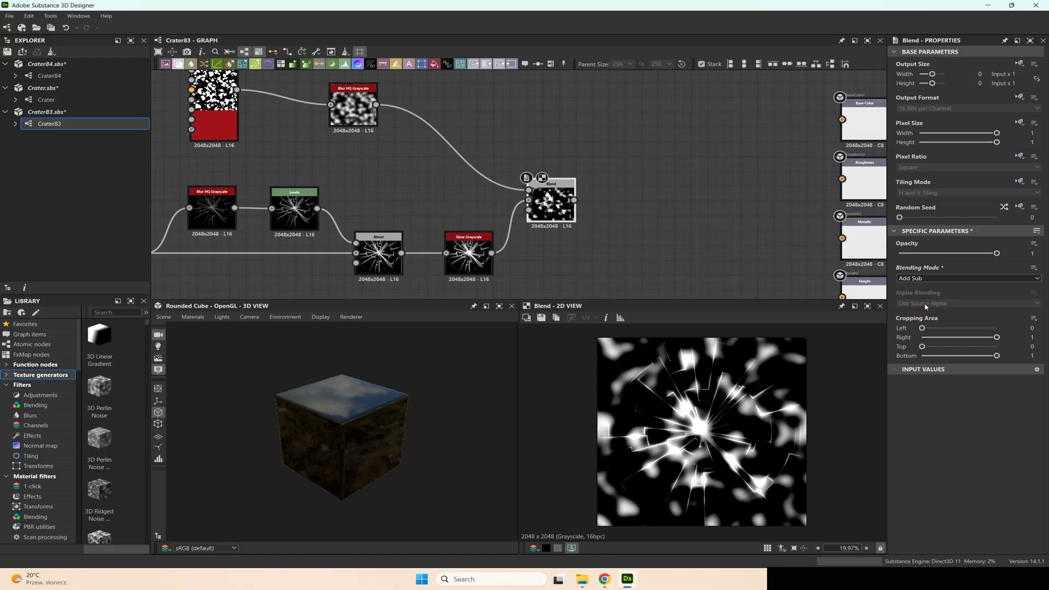
key(Down)
key(Down)
key(Down)
key(Down)
key(Down)
key(Down)
key(Down)
key(Down)
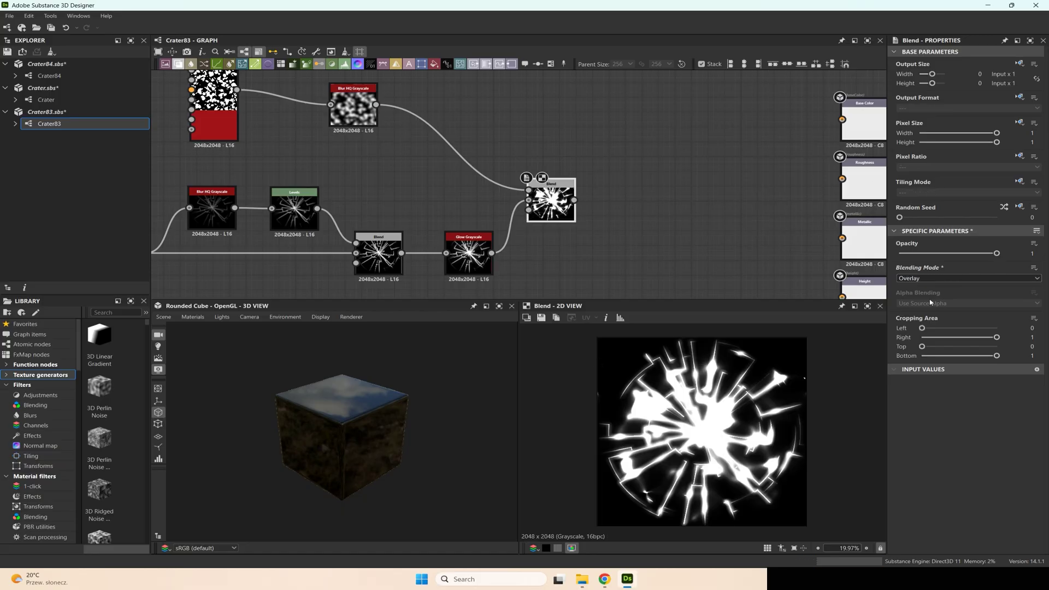
key(Down)
key(Down)
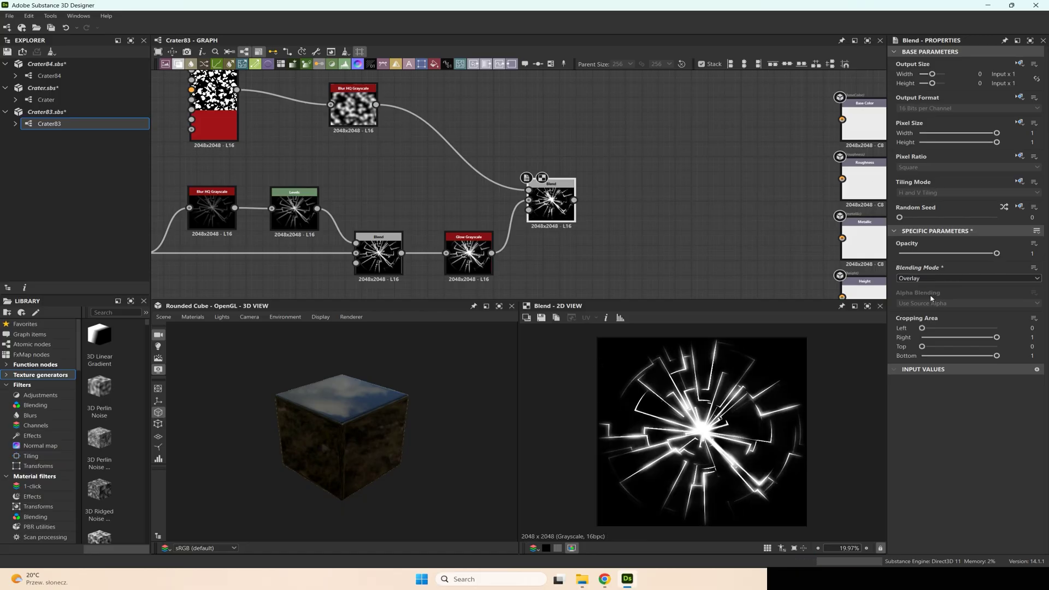
key(Up)
key(Up)
key(Up)
key(Up)
key(Up)
key(Up)
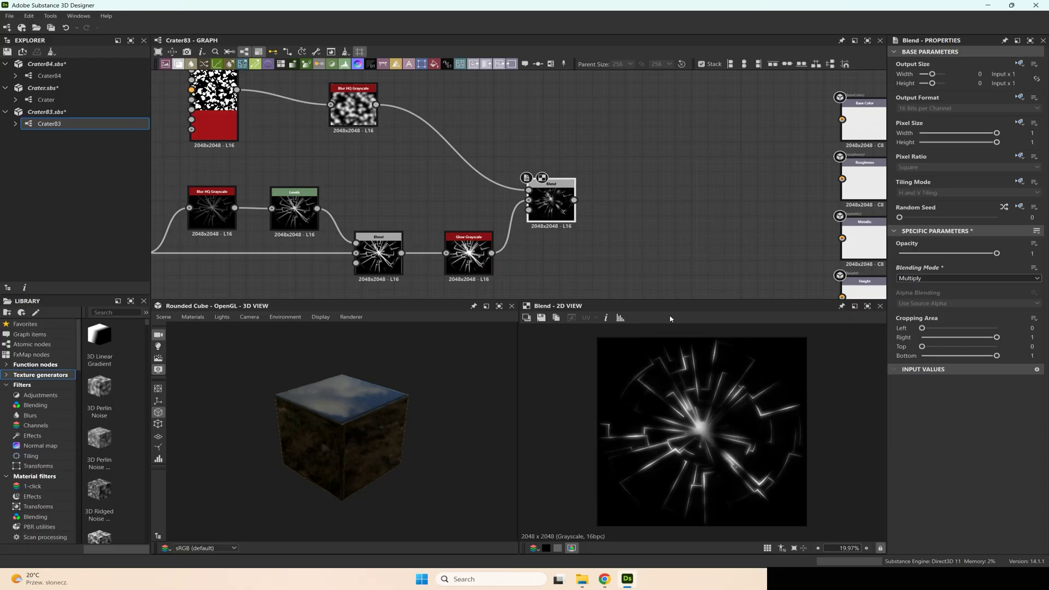
Step: Adjust the disc blur's Intensity slightly and set the Tile Sampler's Scale to 1.54
click(353, 109)
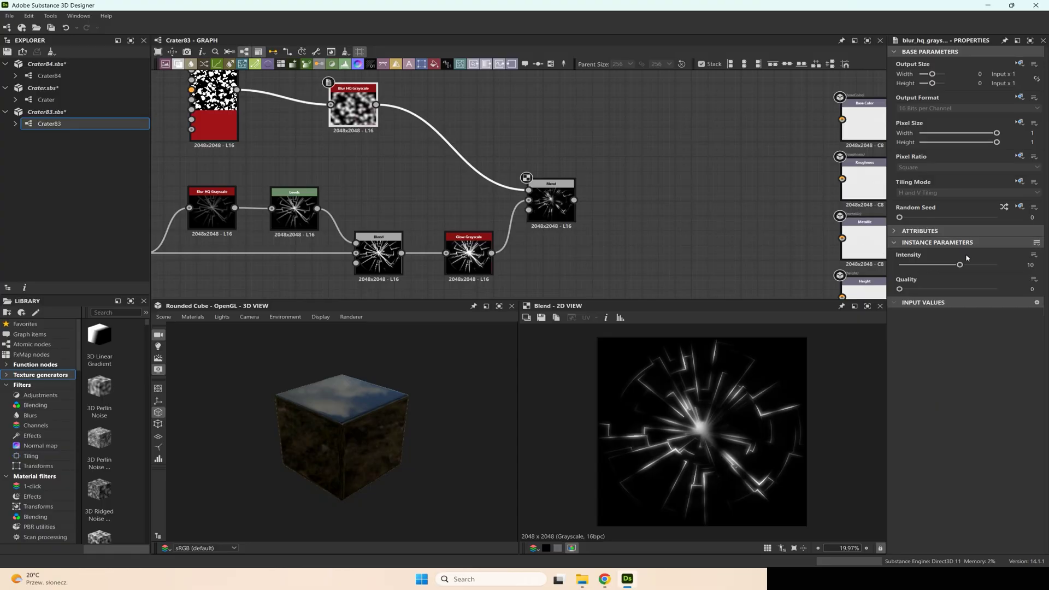
drag(960, 266, 962, 266)
middle_drag(275, 133, 351, 145)
click(303, 137)
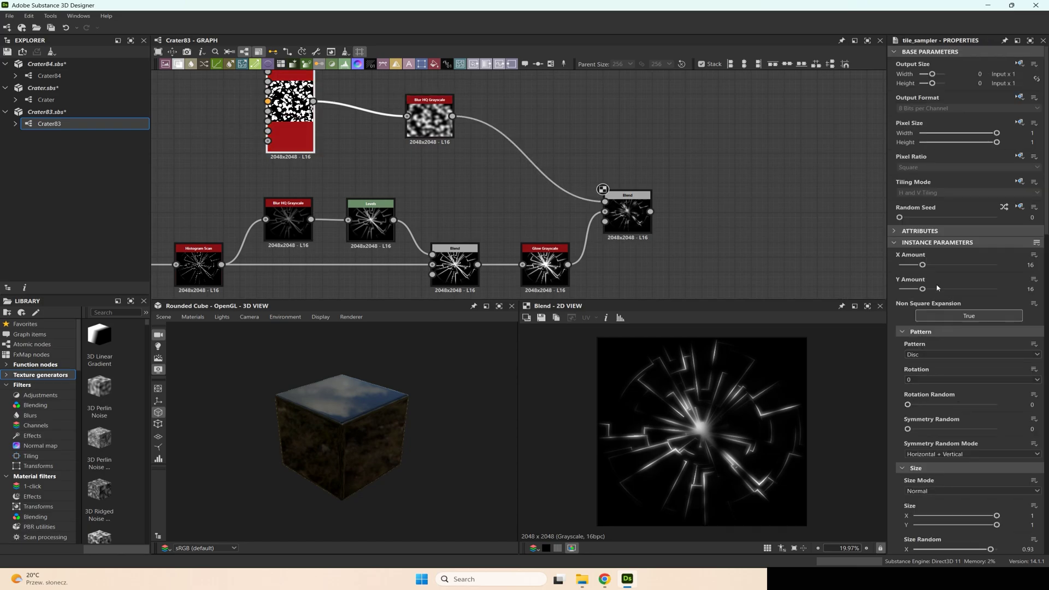
scroll(925, 472, down, 2)
drag(921, 474, 922, 474)
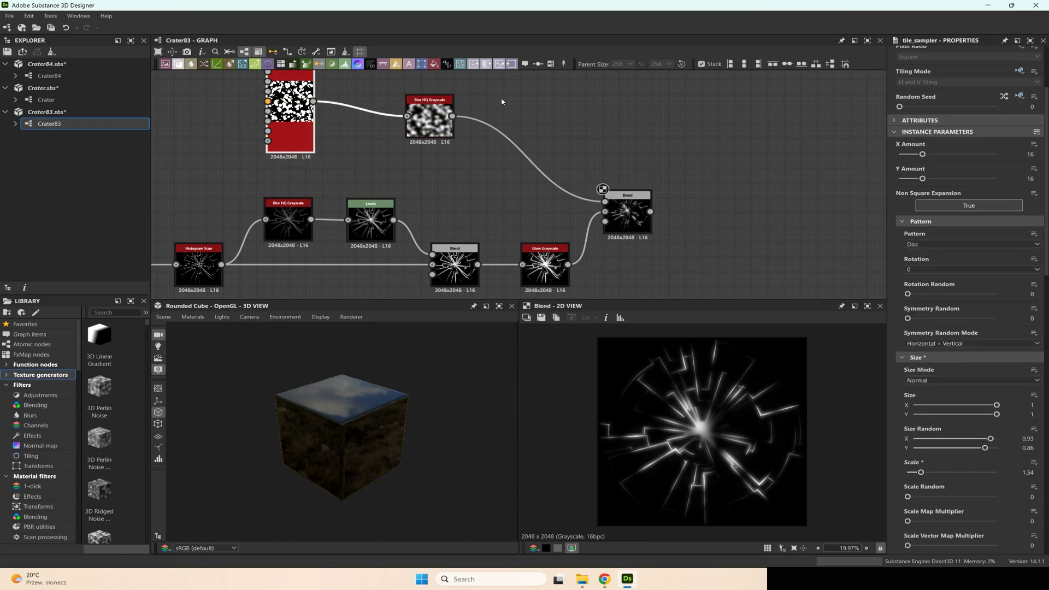
Step: Add an Invert Grayscale node to the disc blur's output and place it next to the blur
scroll(486, 164, up, 3)
middle_drag(492, 204, 493, 163)
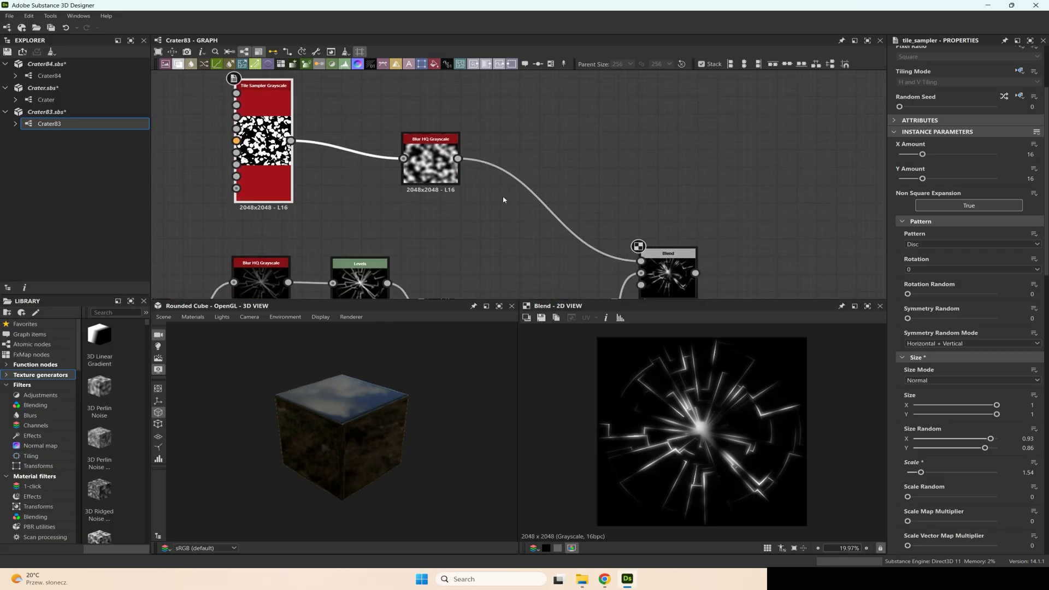
drag(458, 159, 549, 150)
text(invert)
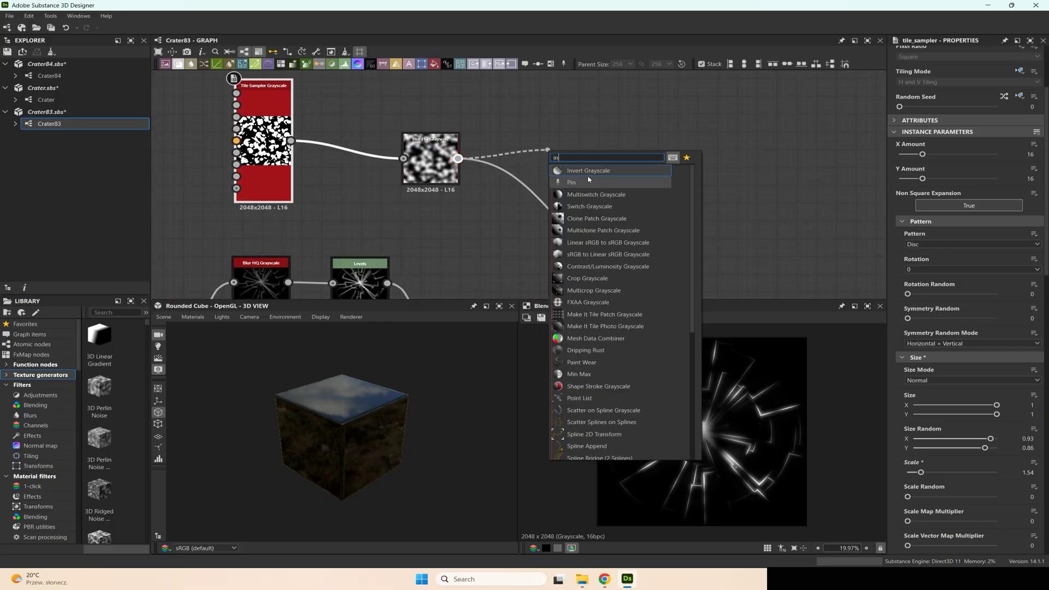
key(Return)
drag(564, 155, 525, 153)
click(652, 282)
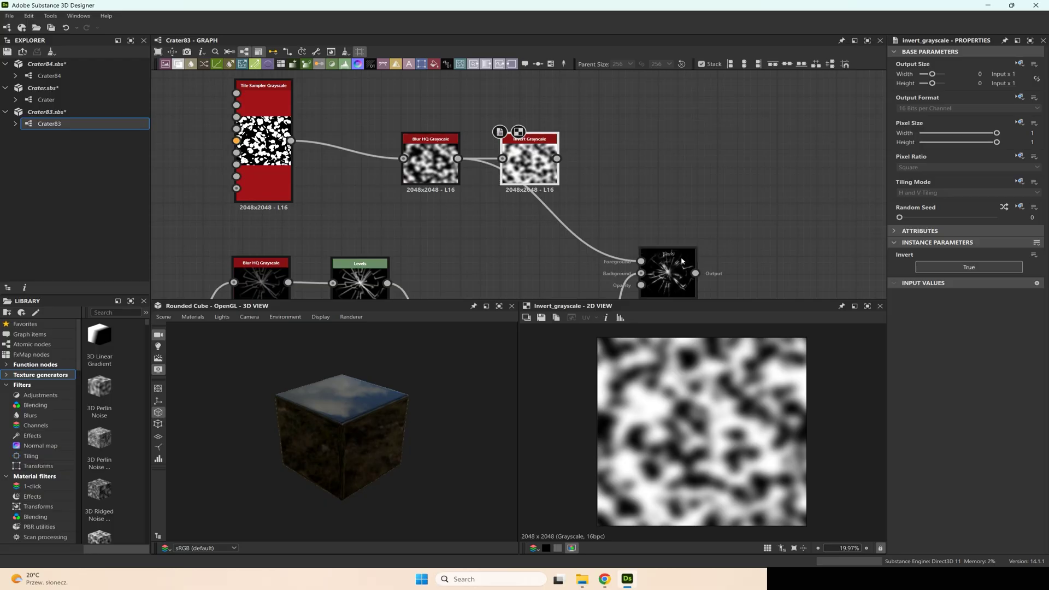
Step: Connect the Invert Grayscale output to the Blend's foreground and set the disc Tile Sampler's Random Seed to 5
middle_drag(653, 281, 644, 252)
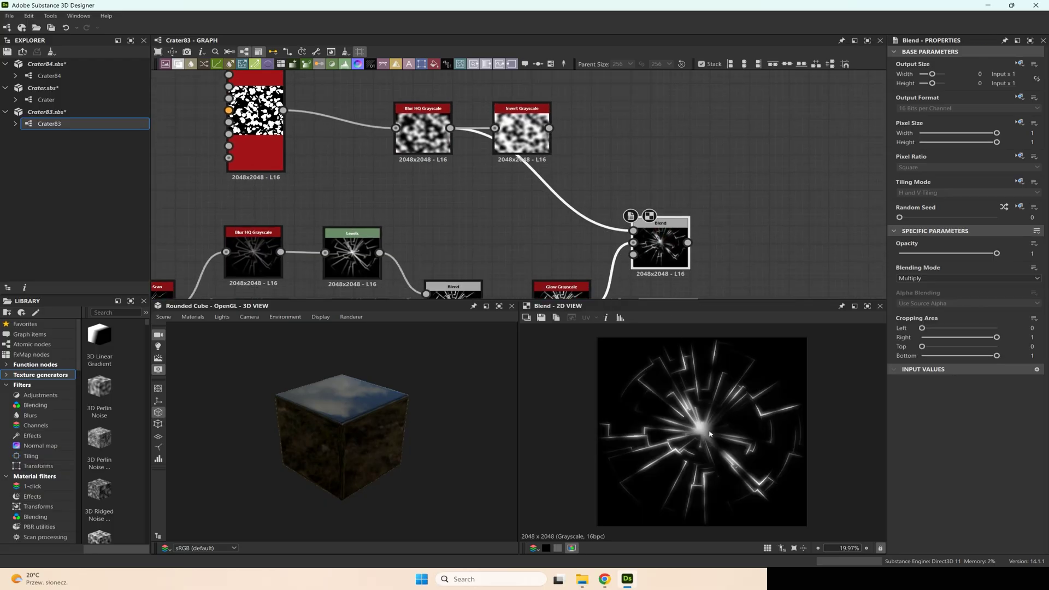
drag(549, 129, 633, 231)
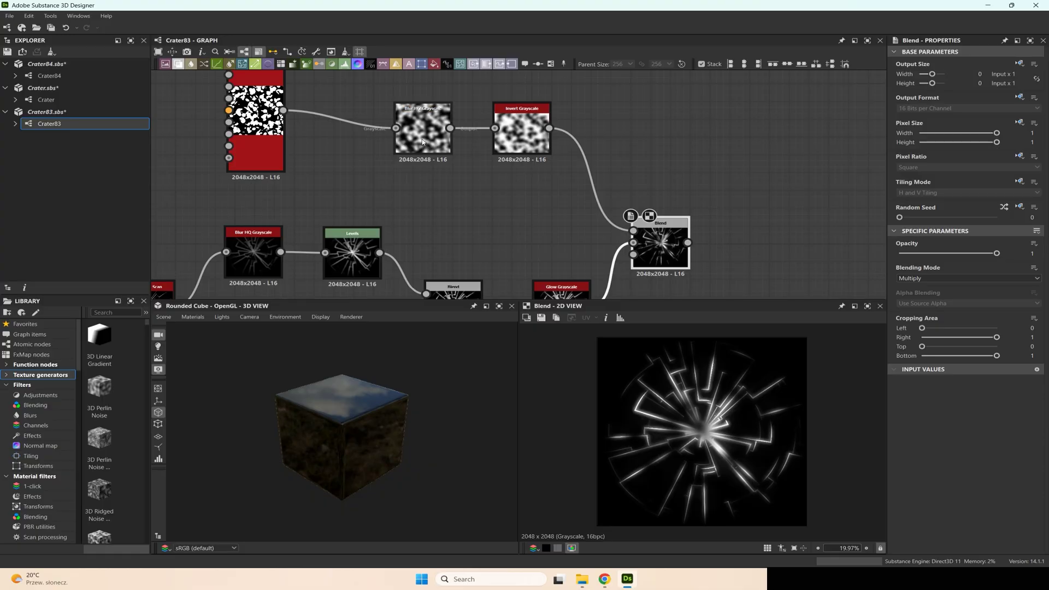
click(245, 115)
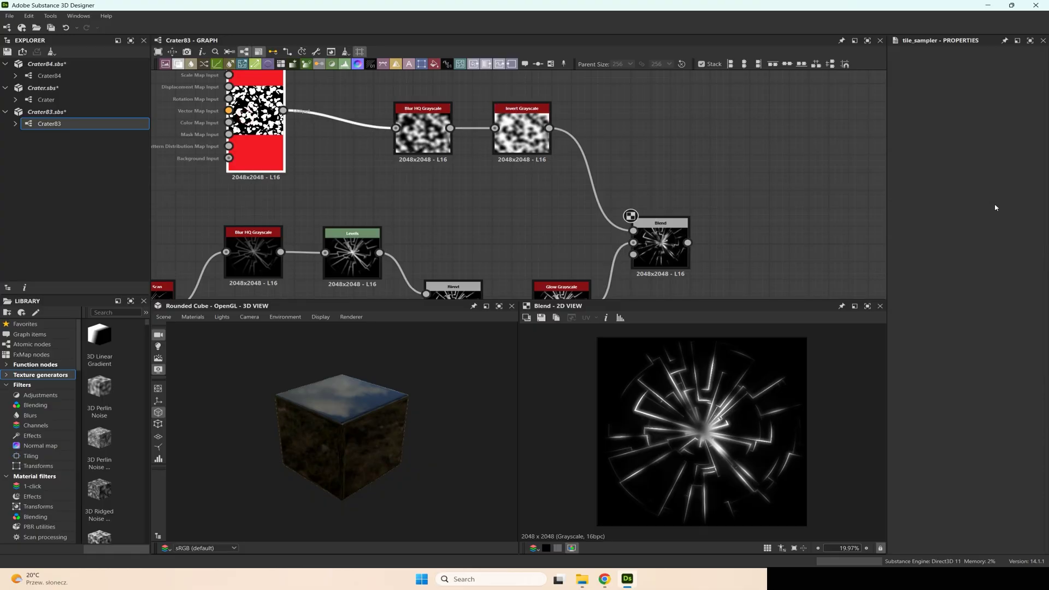
click(916, 218)
drag(917, 217, 951, 218)
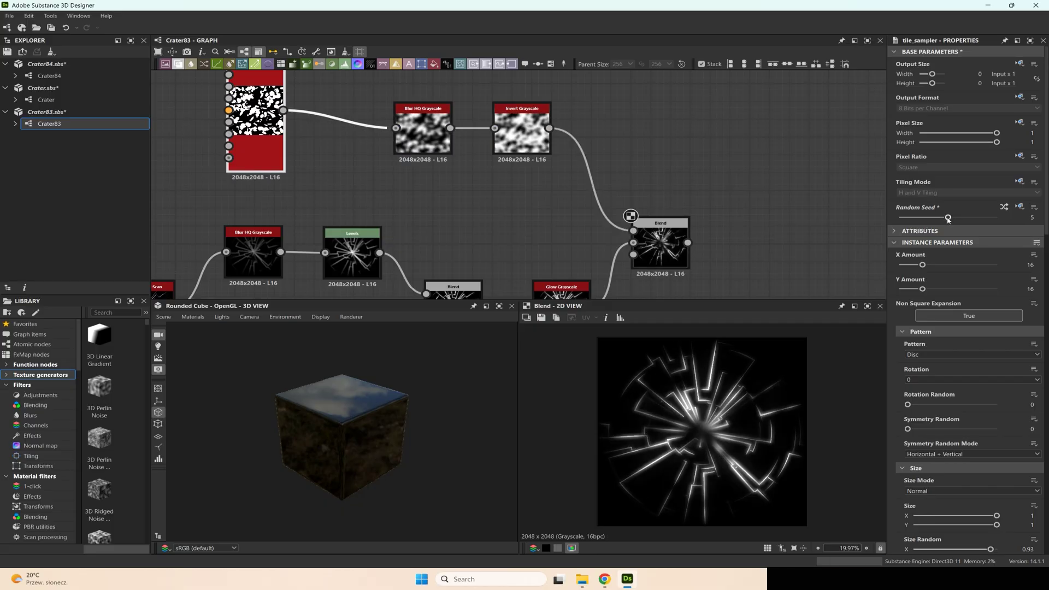
Step: Set the disc Tile Sampler's Global Offset to X 0.18 and Y -0.06
scroll(1046, 485, down, 2)
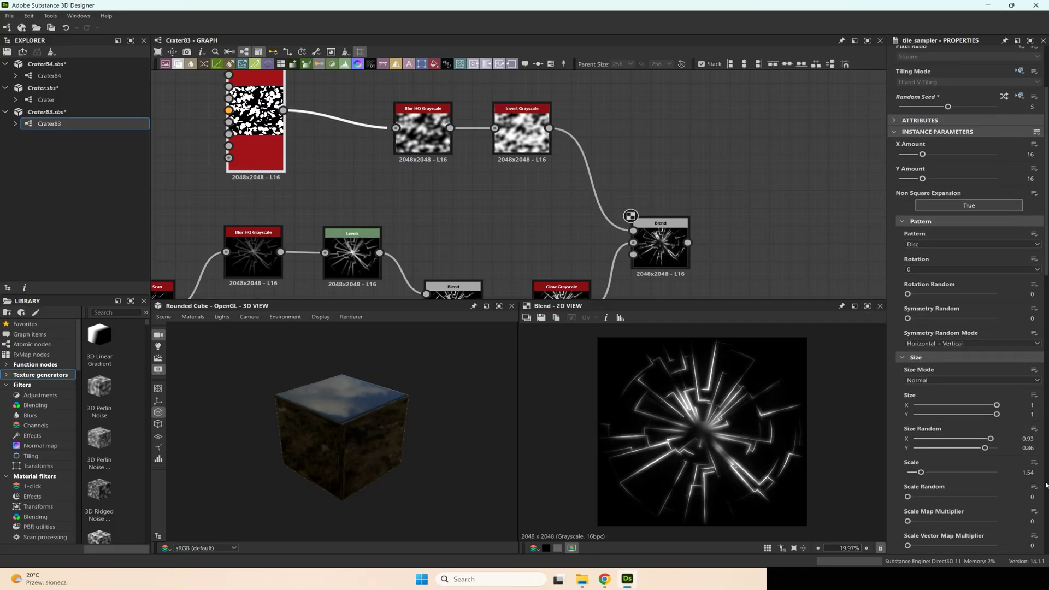
scroll(1031, 421, down, 5)
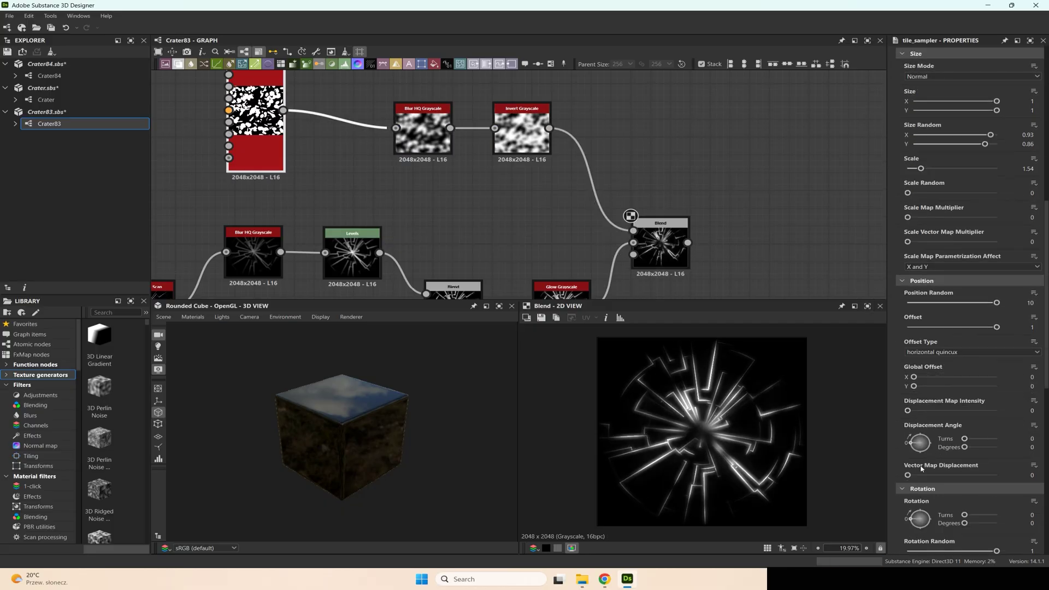
drag(914, 377, 929, 377)
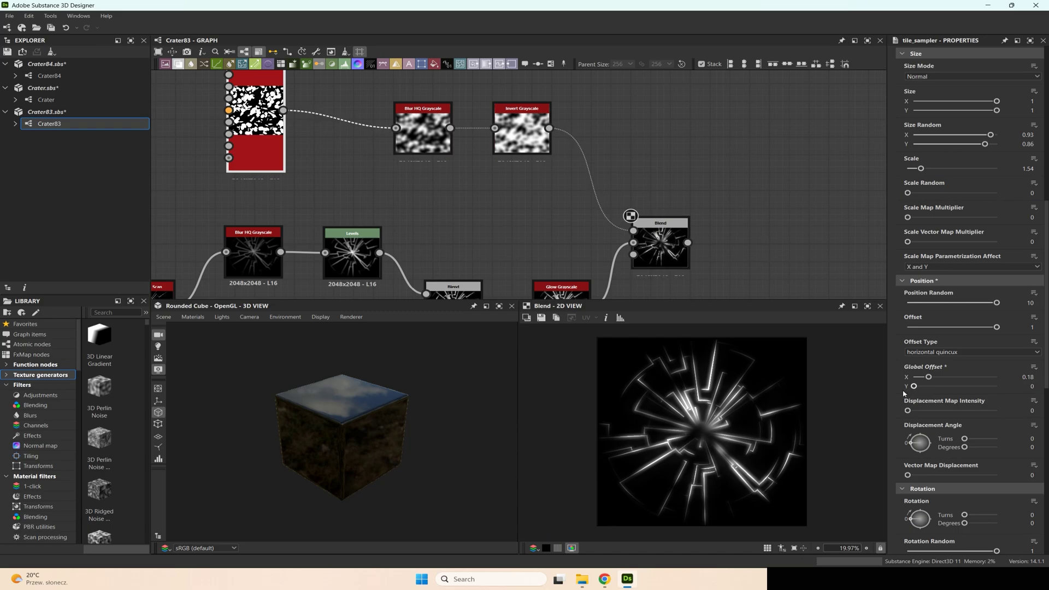
text(-3)
key(Return)
drag(955, 387, 975, 386)
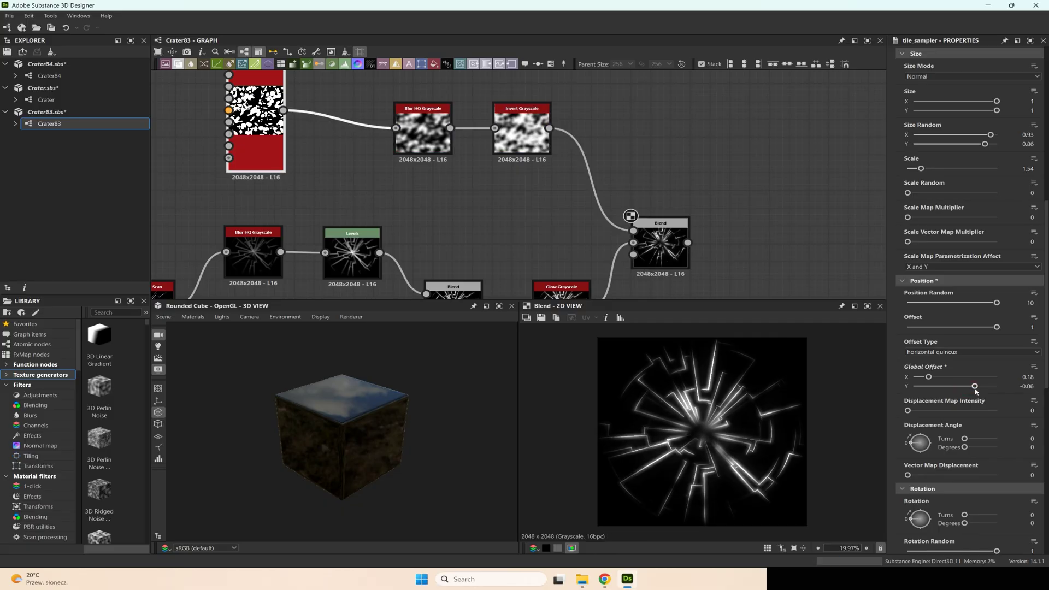
Step: Add a Gradient Map node to the output of the Multiply Blend
scroll(825, 341, down, 1)
middle_drag(746, 244, 618, 221)
scroll(619, 218, up, 2)
drag(537, 223, 626, 219)
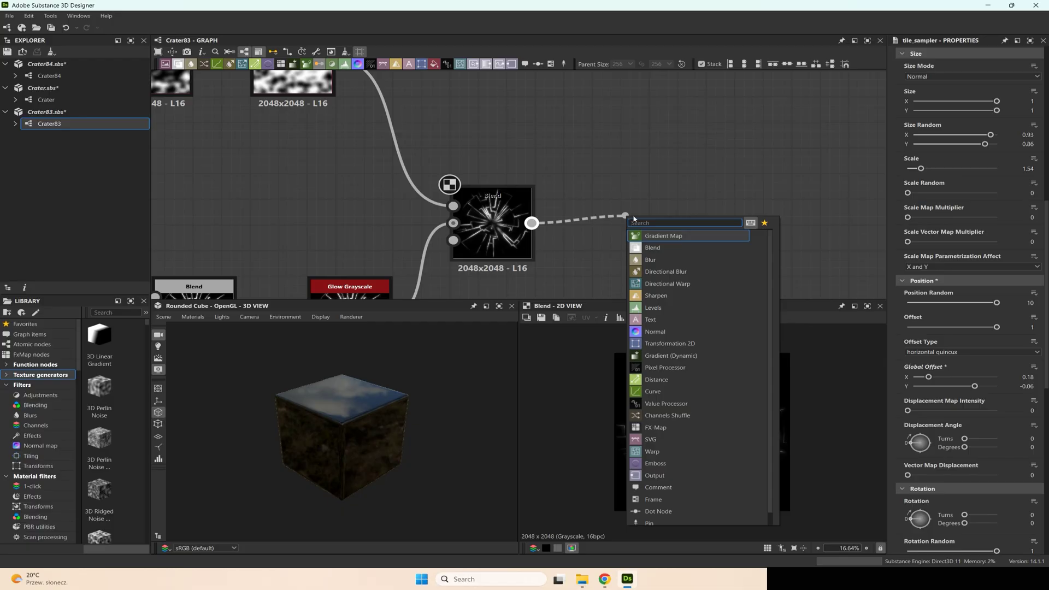
click(665, 236)
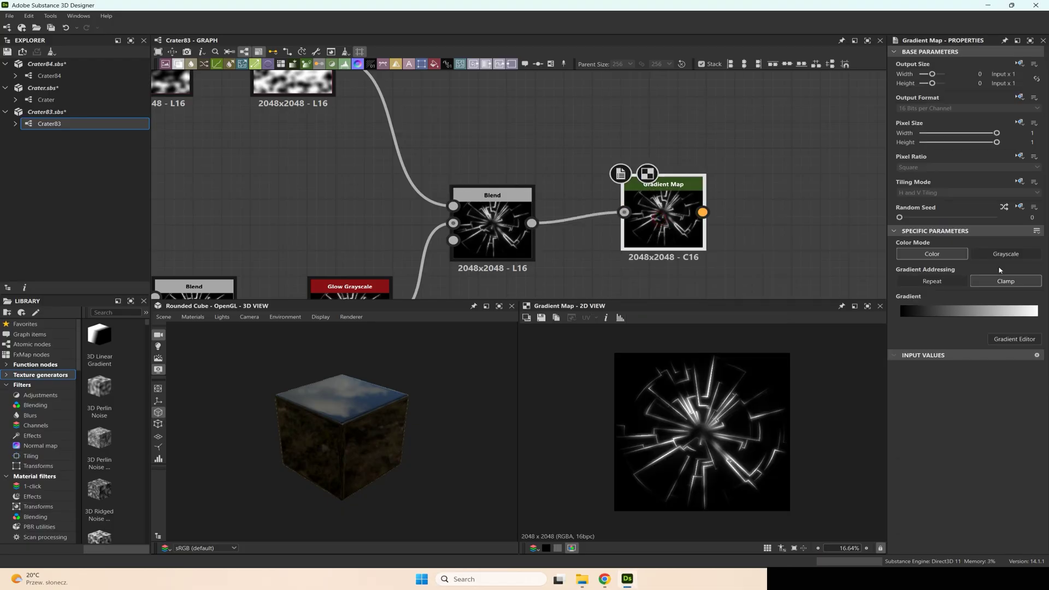
Step: Add a gradient key at position 0.735 on the Gradient Map and colour it light blue, #79c3ff
click(989, 311)
drag(988, 311, 1002, 322)
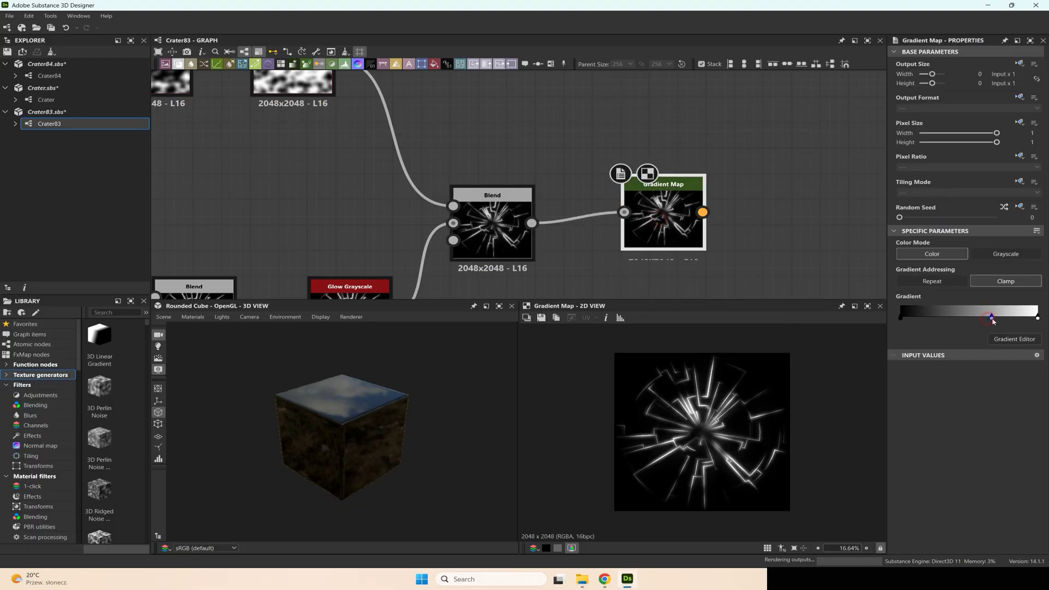
double_click(1001, 320)
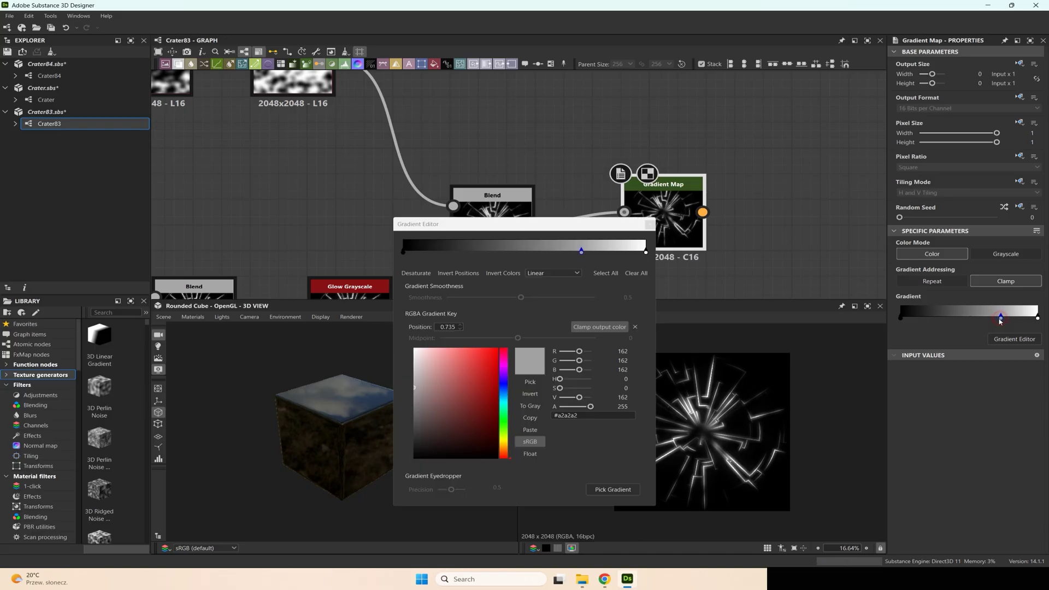
click(502, 397)
click(457, 356)
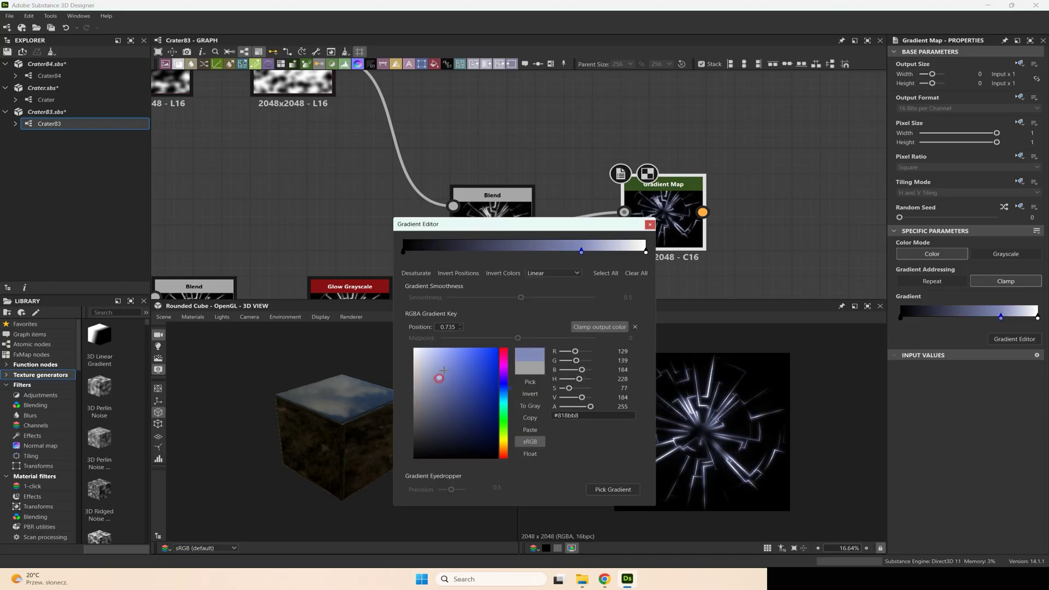
click(503, 398)
drag(504, 396, 503, 394)
drag(457, 356, 457, 338)
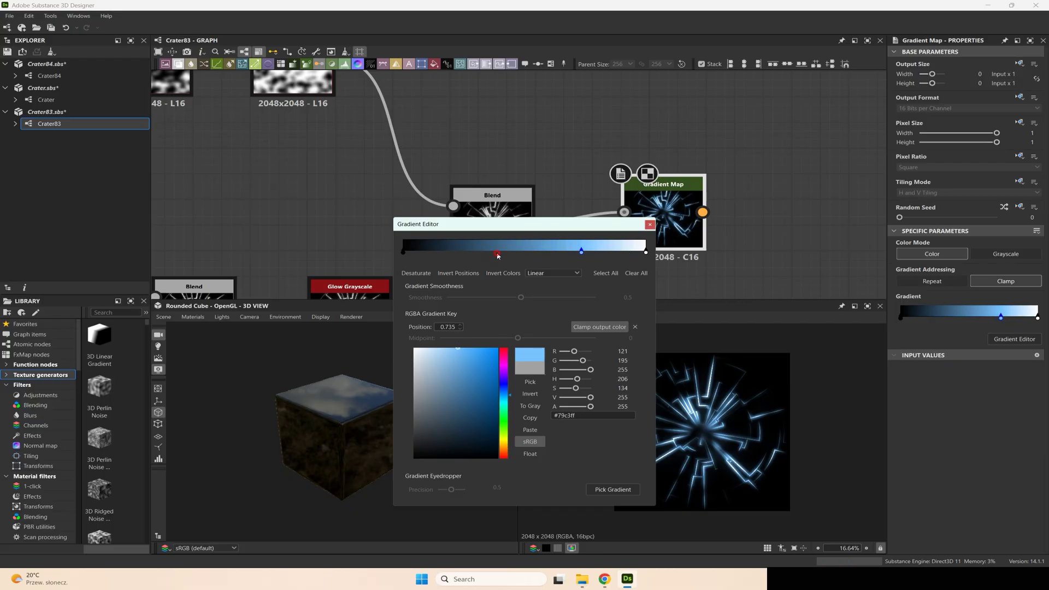
Step: Add a second gradient key at position 0.386, colour it a deeper blue, and close the gradient editor
click(497, 253)
drag(473, 398, 482, 338)
drag(503, 379, 467, 347)
drag(503, 385, 506, 389)
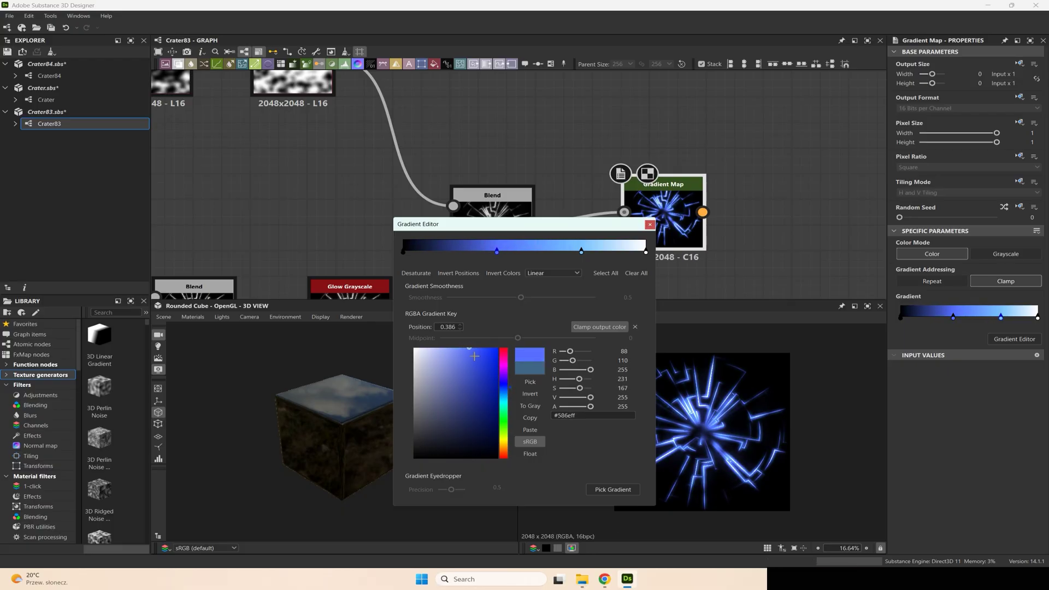
drag(474, 356, 475, 333)
click(650, 227)
Step: Set the X Amount to 8 on the gradient-fed Tile Sampler at the start of the Crater83 graph
scroll(675, 233, up, 4)
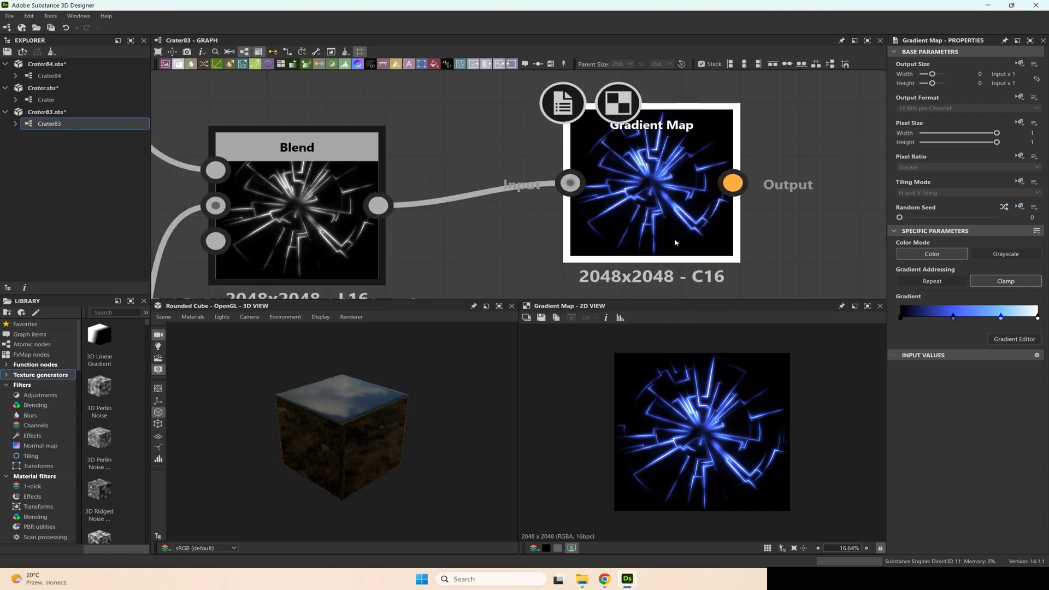
scroll(673, 381, up, 2)
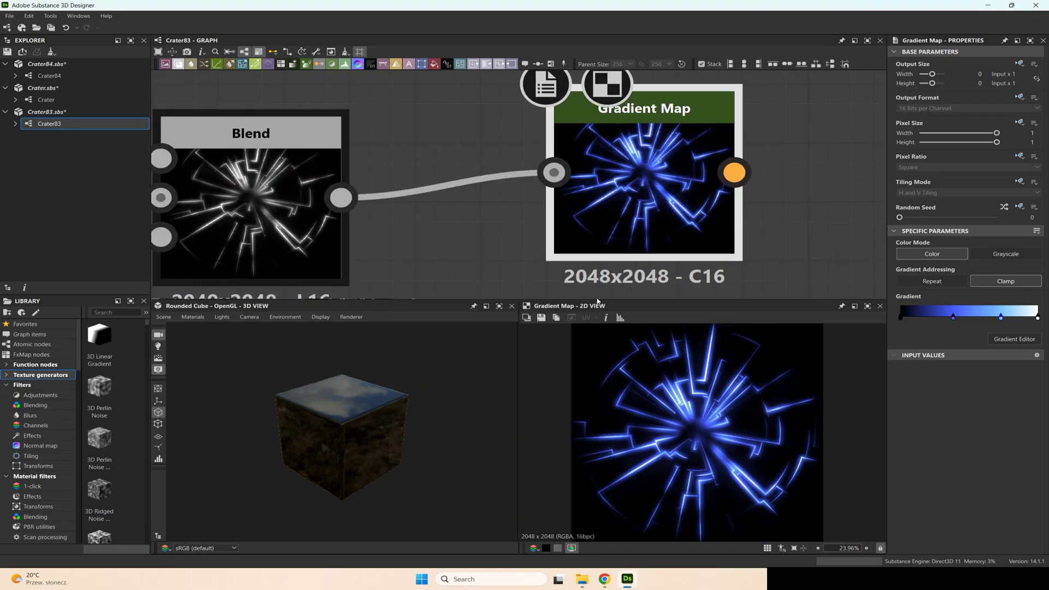
scroll(742, 445, down, 3)
scroll(747, 448, up, 3)
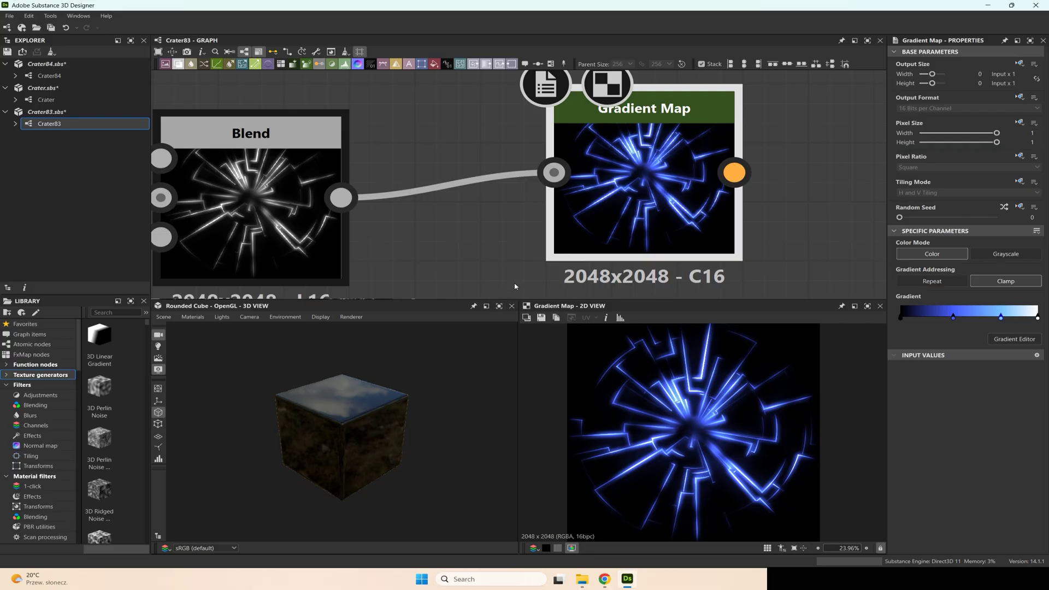
scroll(467, 291, down, 10)
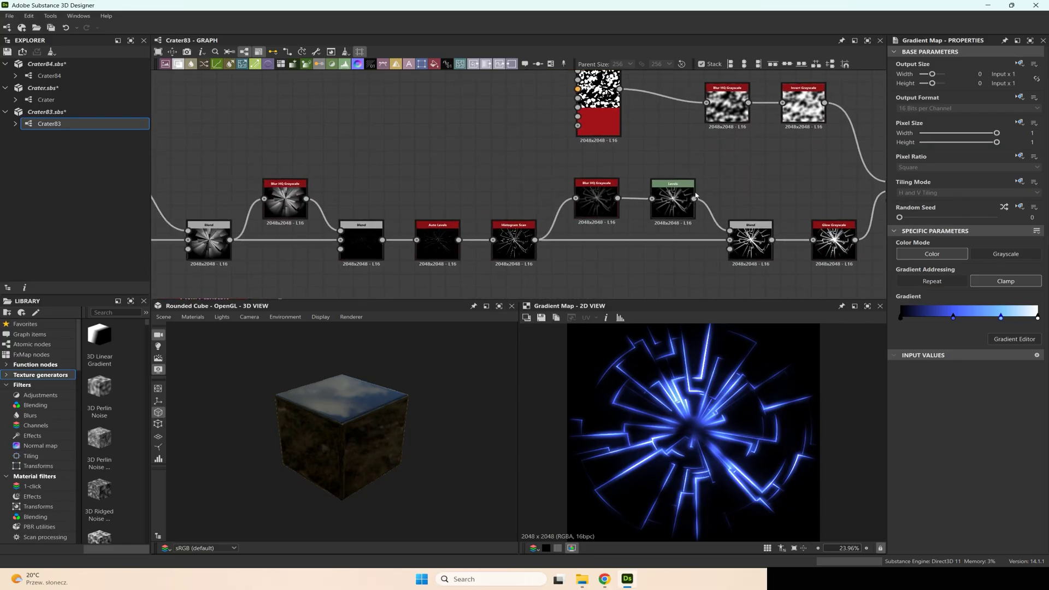
scroll(720, 441, down, 1)
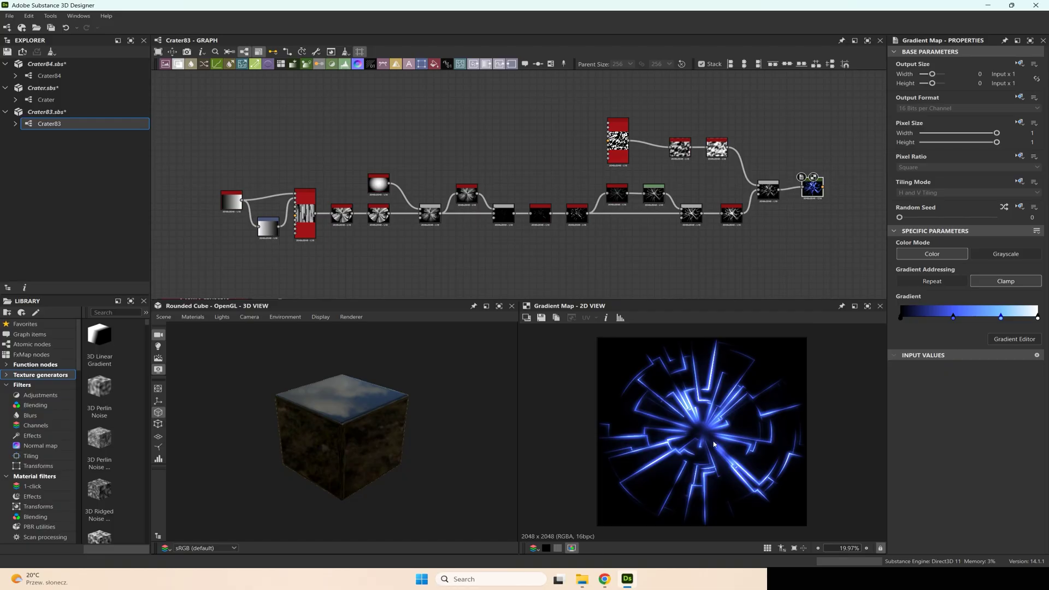
middle_drag(591, 266, 805, 267)
scroll(517, 255, up, 3)
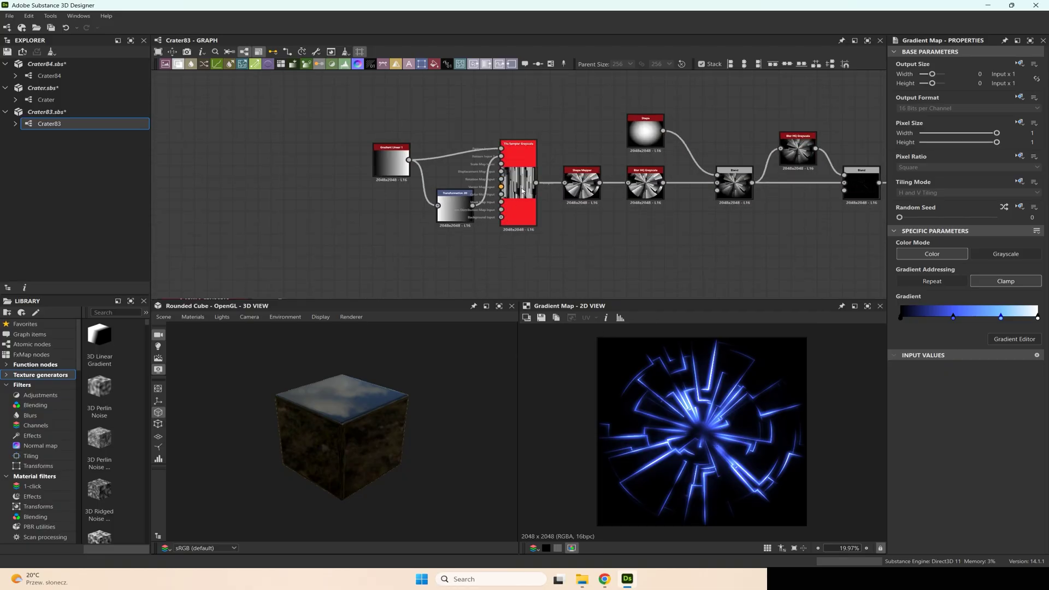
click(518, 210)
drag(942, 266, 911, 267)
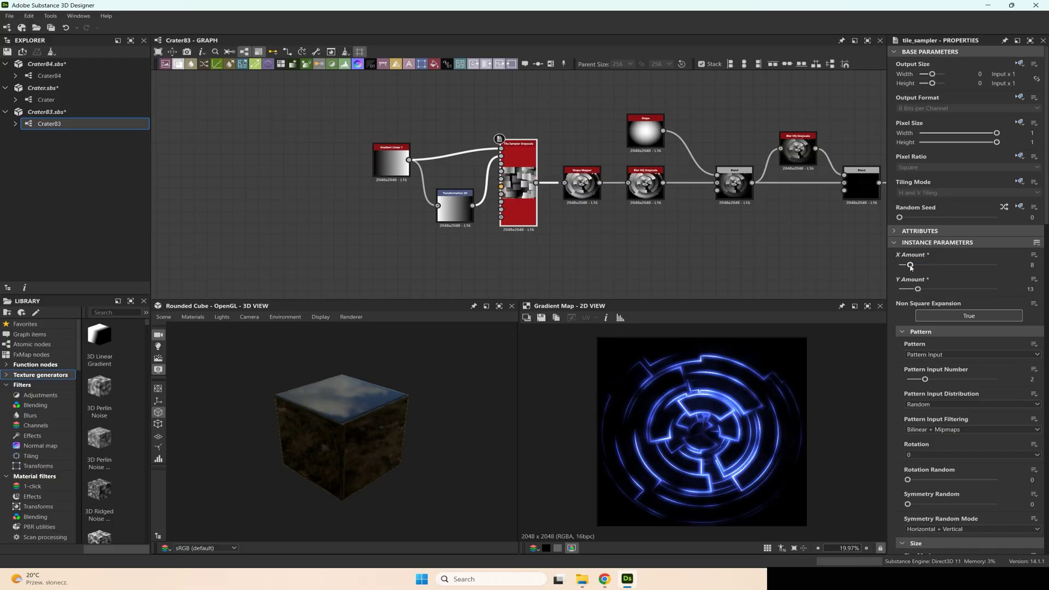
Step: Go back to the end of the node chain and select the Gradient Map near the output nodes
scroll(754, 393, down, 5)
middle_drag(759, 274, 383, 267)
middle_drag(844, 260, 479, 285)
scroll(653, 230, up, 2)
middle_drag(660, 236, 666, 307)
scroll(666, 295, down, 1)
mouse_move(652, 209)
mouse_down()
mouse_move(651, 222)
mouse_move(651, 208)
mouse_up()
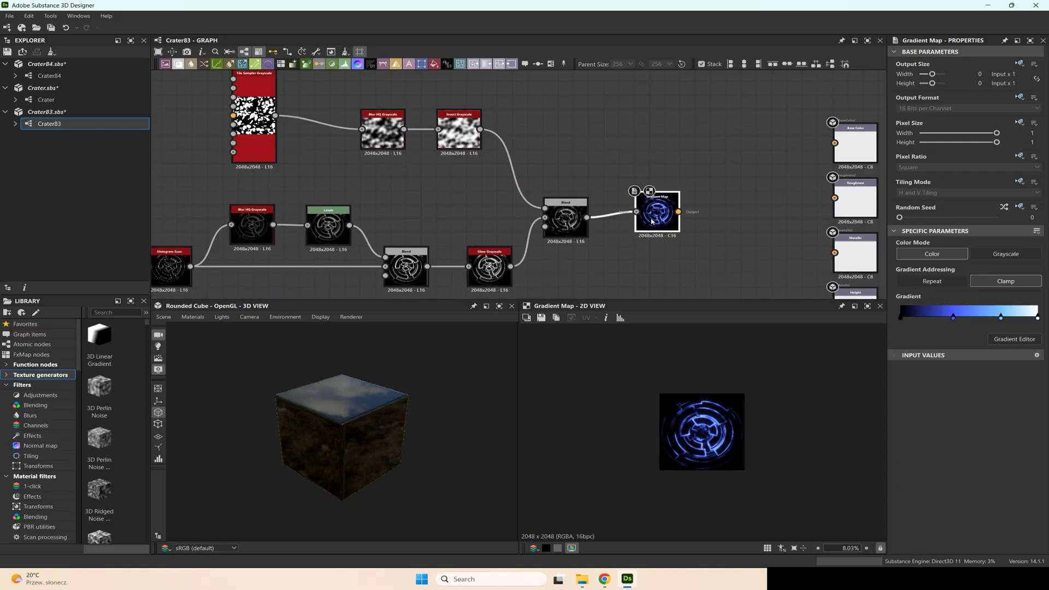